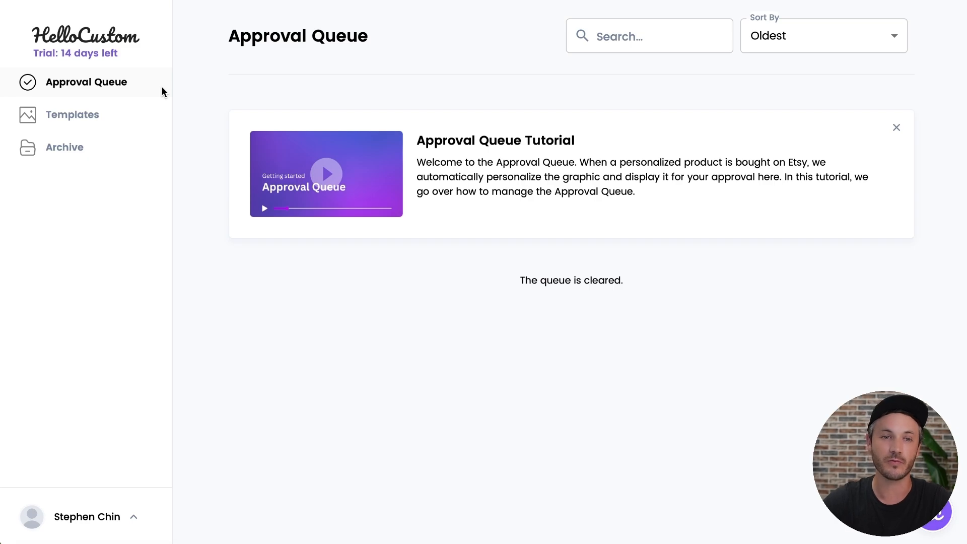
Look through the Templates, Archive, My Account and Fonts Library pages in turn
{"action": "left_click", "coordinate": [134, 117]}
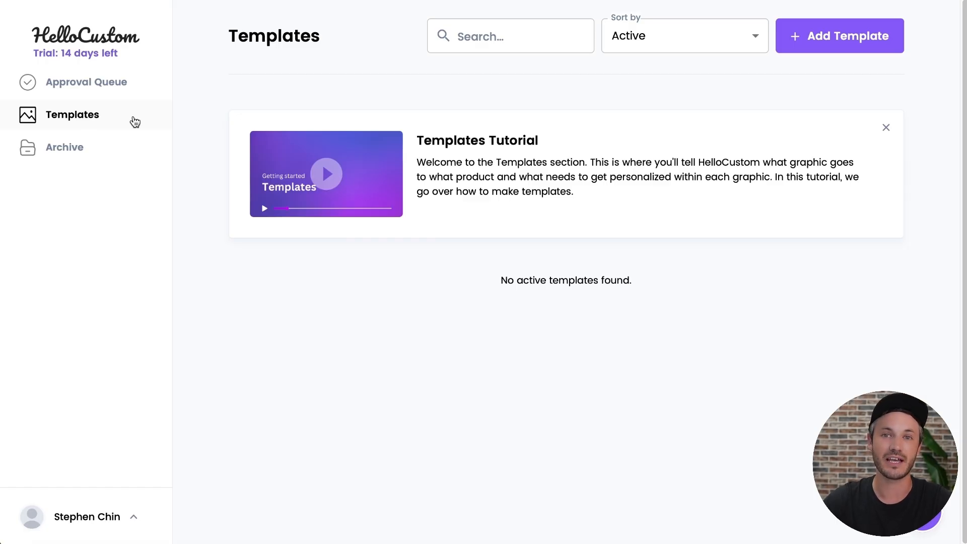
{"action": "left_click", "coordinate": [135, 147]}
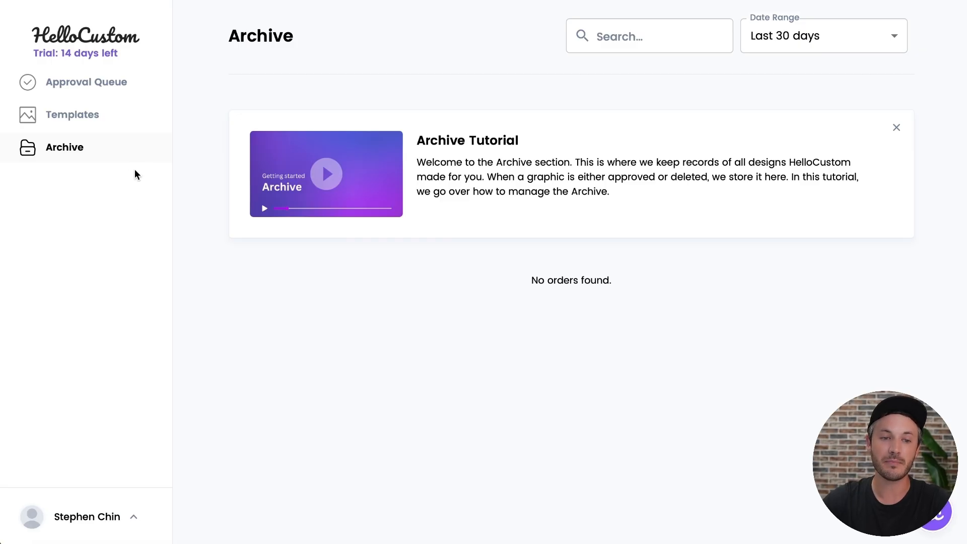
{"action": "left_click", "coordinate": [134, 519]}
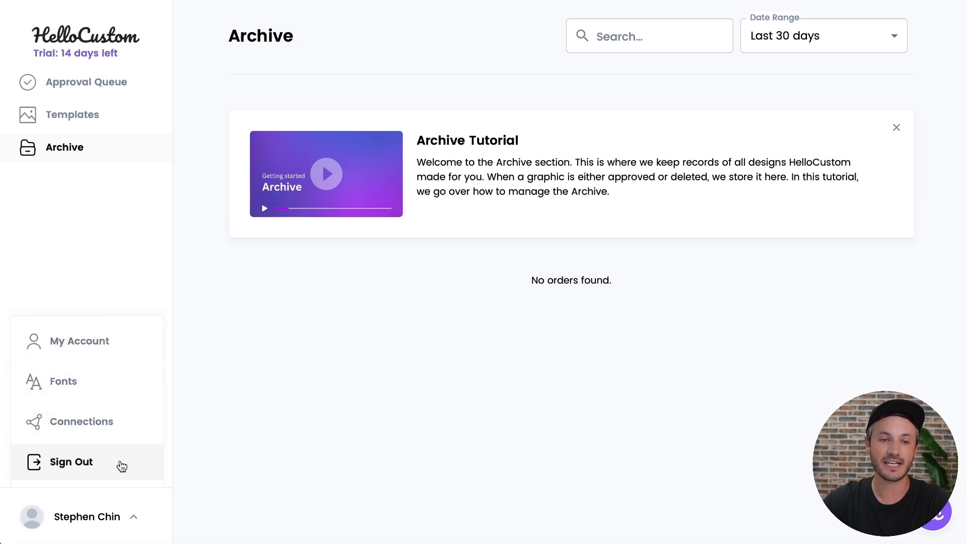
{"action": "left_click", "coordinate": [119, 340]}
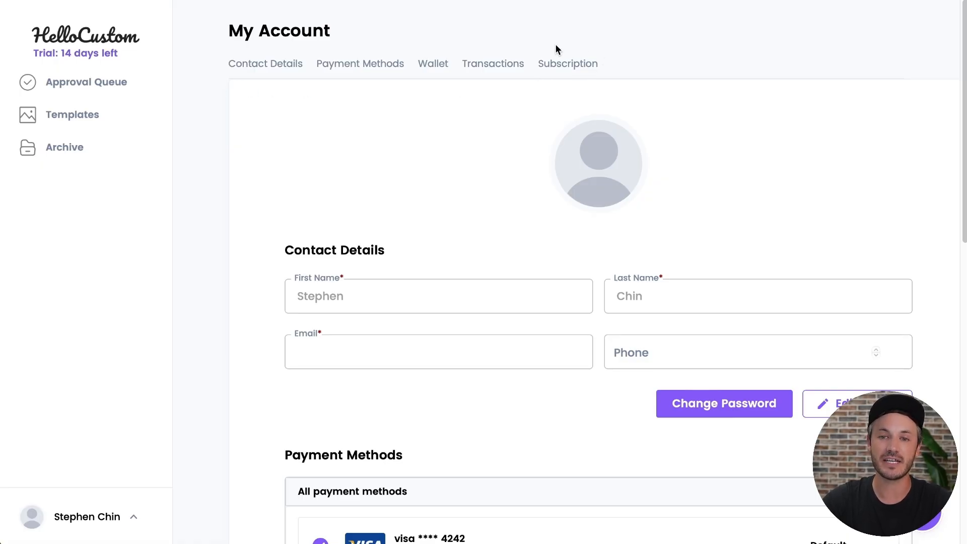
{"action": "left_click", "coordinate": [103, 517]}
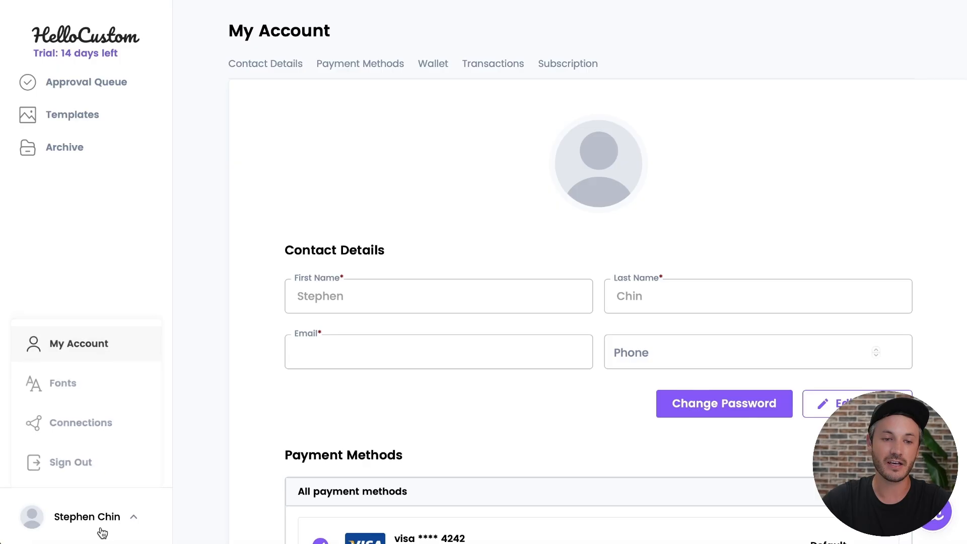
{"action": "left_click", "coordinate": [83, 393]}
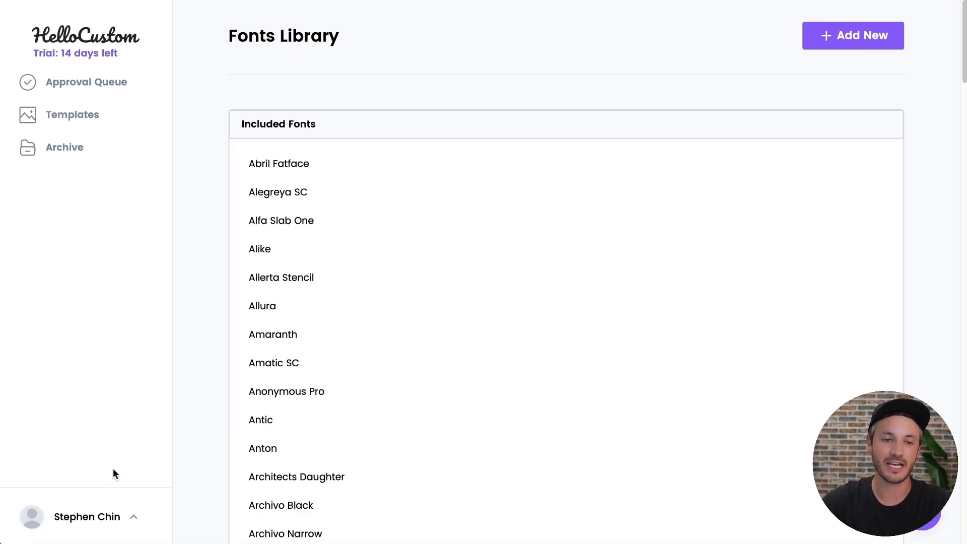
Connect the Etsy marketplace from the Connections page and grant HelloCustom access to the Etsy account
{"action": "left_click", "coordinate": [123, 515]}
{"action": "left_click", "coordinate": [83, 423]}
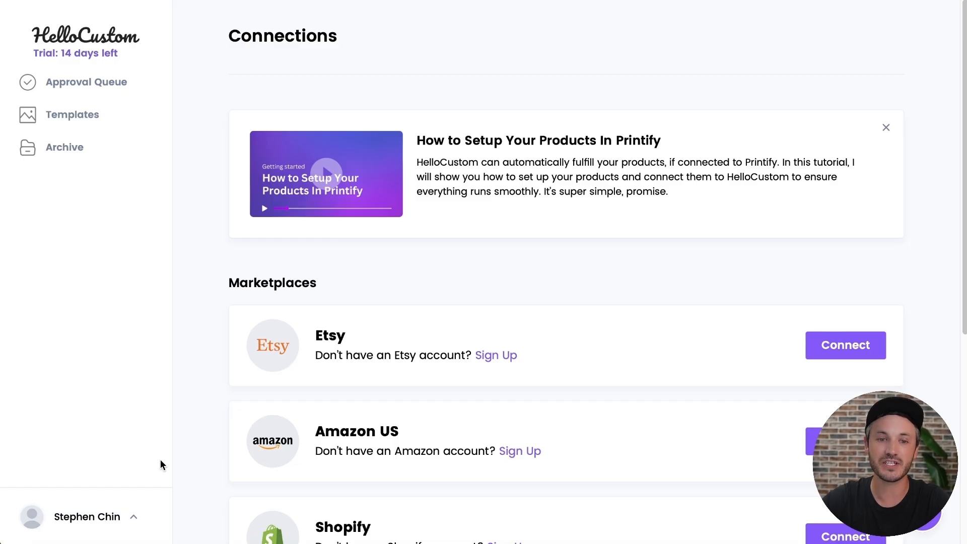
{"action": "scroll", "coordinate": [383, 275], "scroll_direction": "down", "scroll_amount": 1}
{"action": "scroll", "coordinate": [387, 279], "scroll_direction": "down", "scroll_amount": 1}
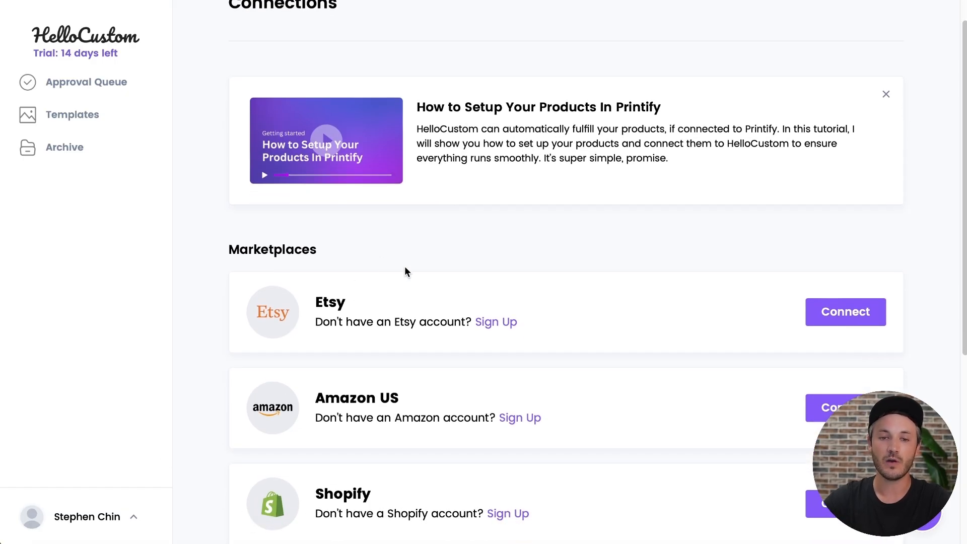
{"action": "scroll", "coordinate": [405, 273], "scroll_direction": "down", "scroll_amount": 1}
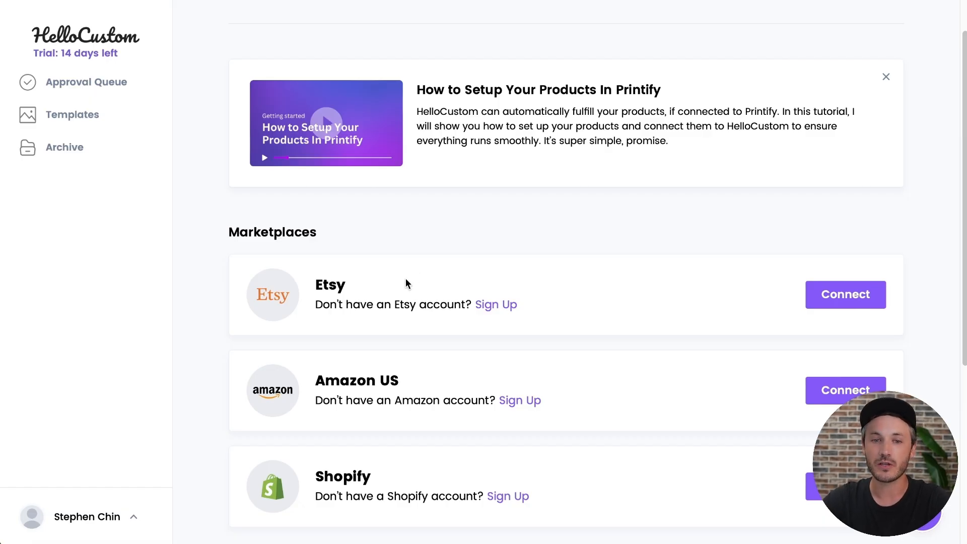
{"action": "left_click", "coordinate": [854, 305]}
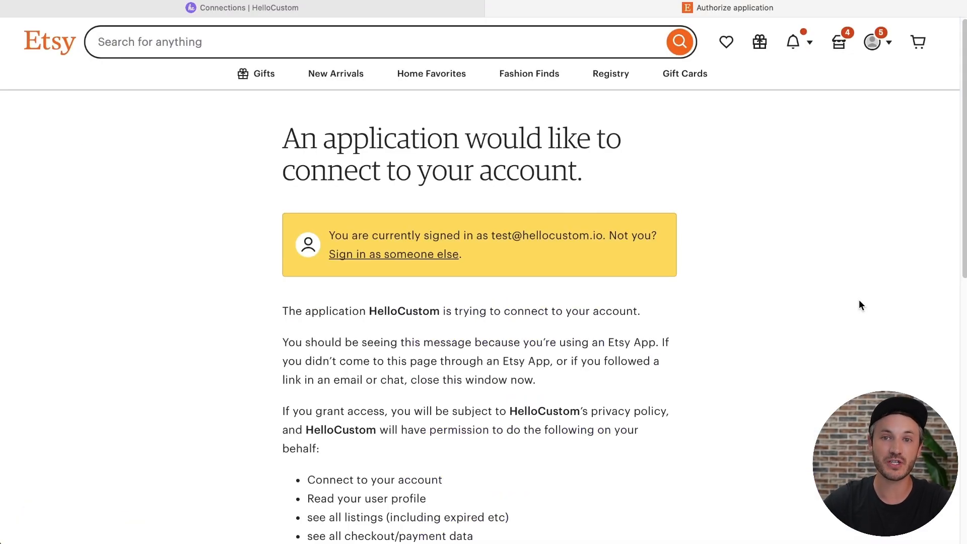
{"action": "scroll", "coordinate": [859, 305], "scroll_direction": "down", "scroll_amount": 1}
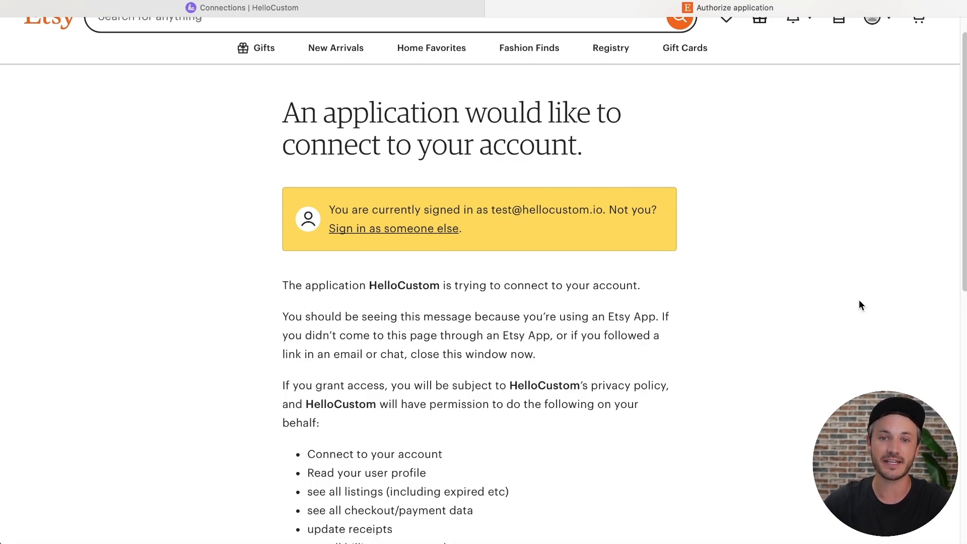
{"action": "scroll", "coordinate": [859, 300], "scroll_direction": "down", "scroll_amount": 5}
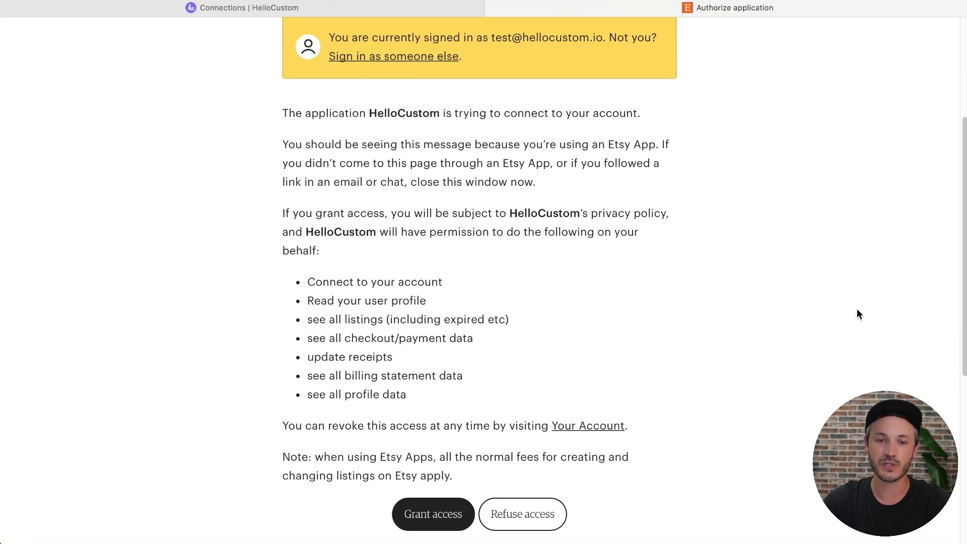
{"action": "scroll", "coordinate": [851, 317], "scroll_direction": "down", "scroll_amount": 1}
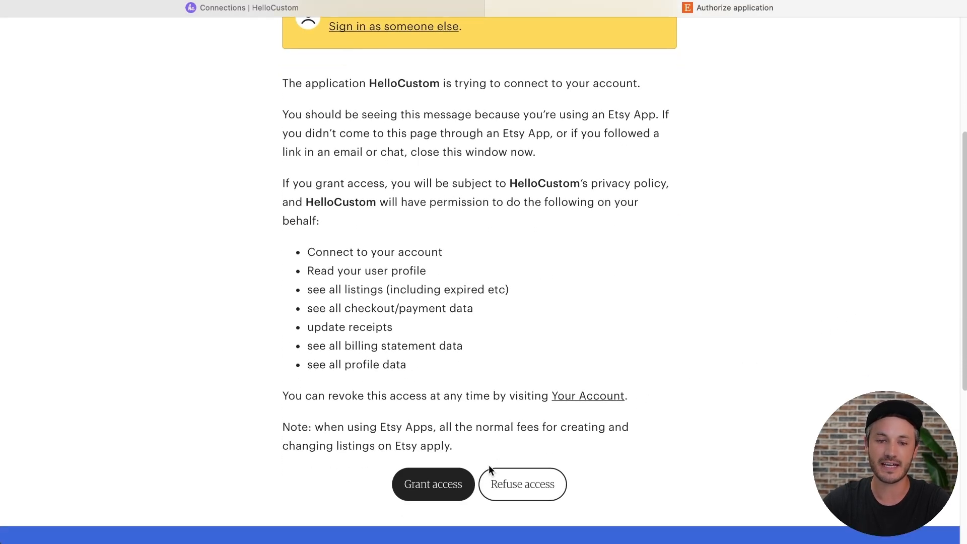
{"action": "left_click", "coordinate": [449, 496]}
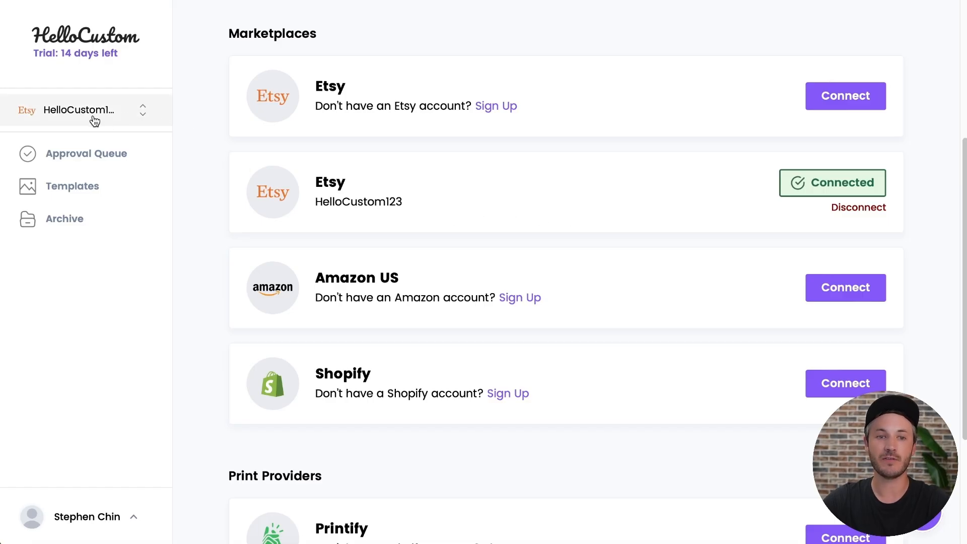
Check the list of connected stores in the store switcher and close it again
{"action": "left_click", "coordinate": [122, 112]}
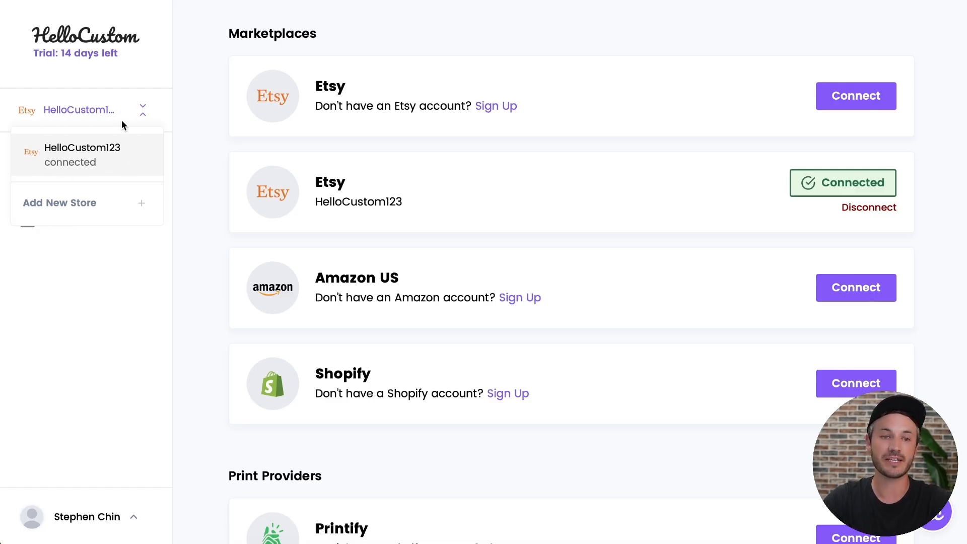
{"action": "left_click", "coordinate": [215, 147]}
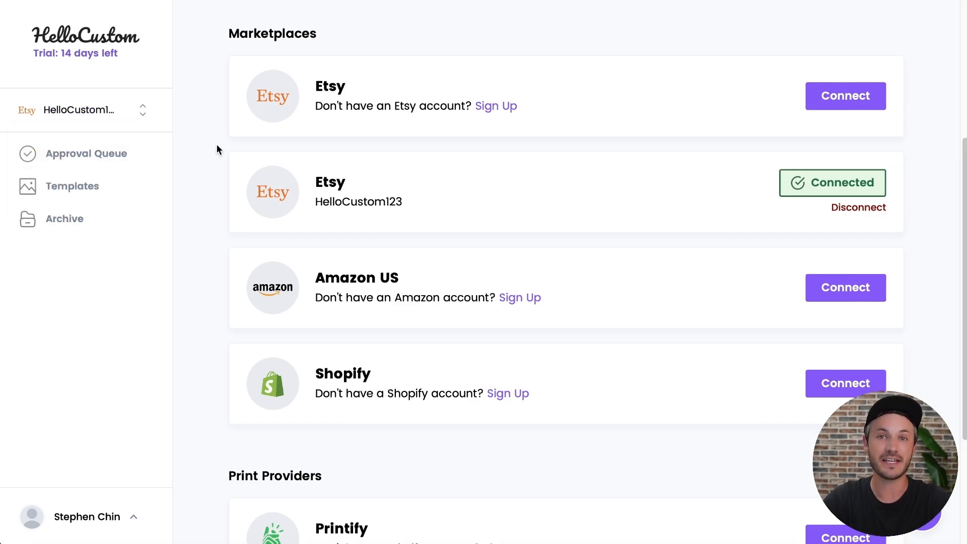
Connect Printify as a print provider and allow HelloCustom to access the Printify account
{"action": "scroll", "coordinate": [213, 146], "scroll_direction": "down", "scroll_amount": 1}
{"action": "scroll", "coordinate": [212, 163], "scroll_direction": "down", "scroll_amount": 2}
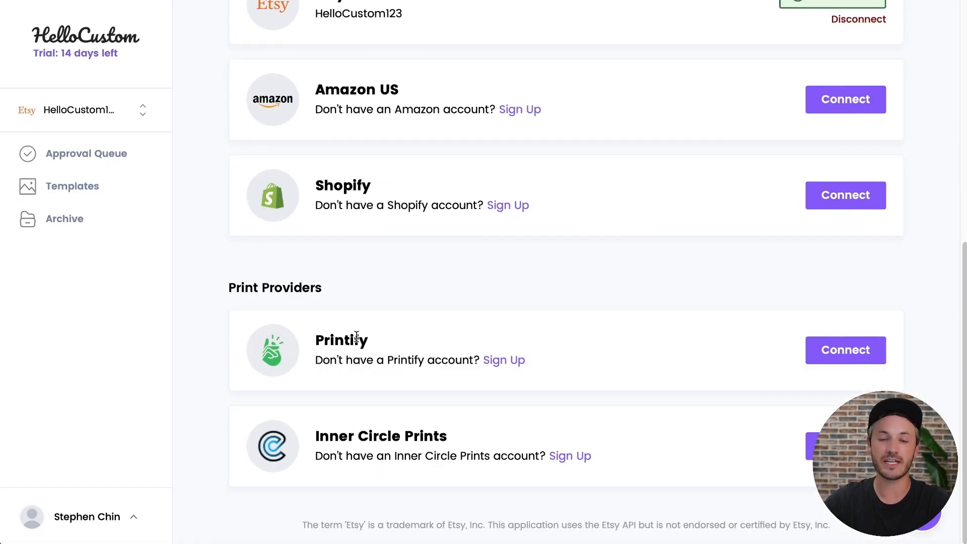
{"action": "left_click", "coordinate": [819, 355]}
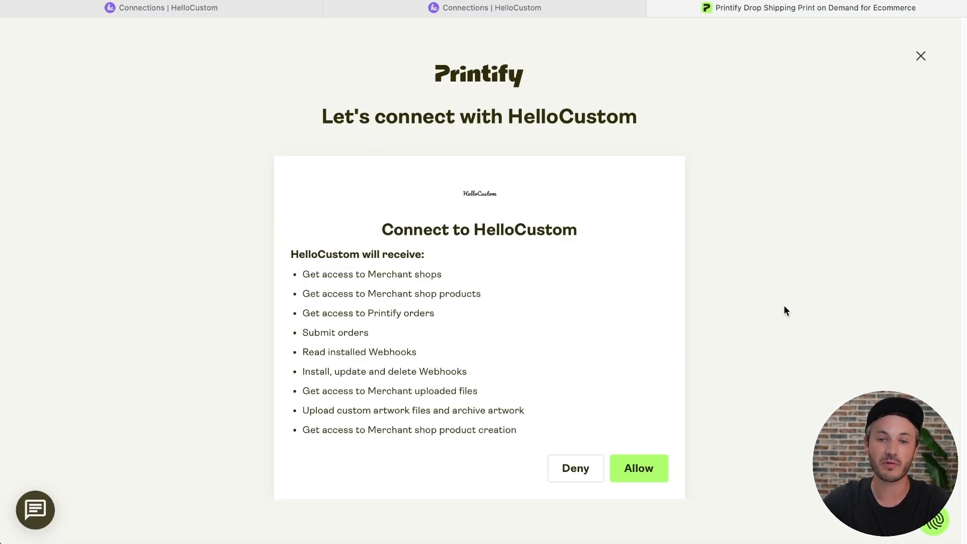
{"action": "left_click", "coordinate": [647, 470]}
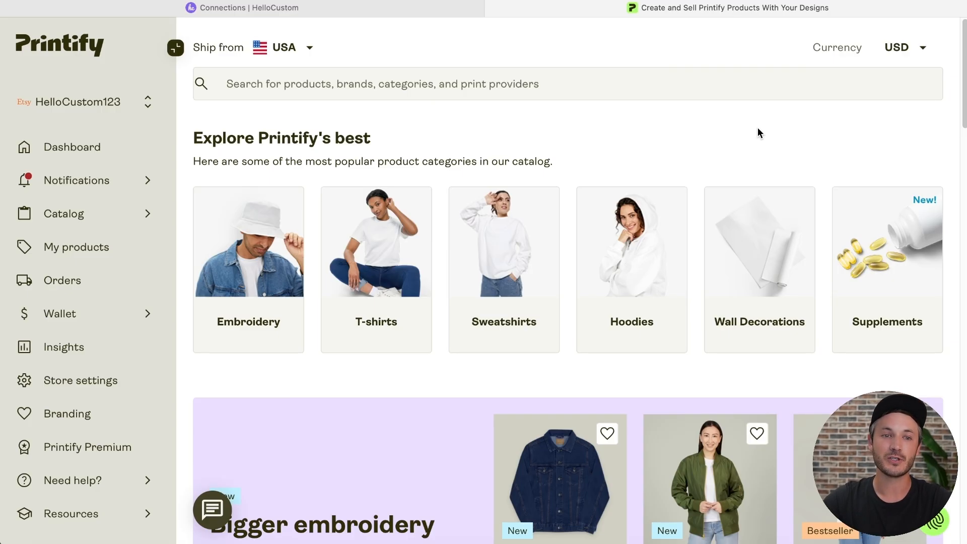
Search the Printify catalog for 3001 and open the Bella+Canvas Unisex Jersey Short Sleeve Tee
{"action": "left_click", "coordinate": [634, 86]}
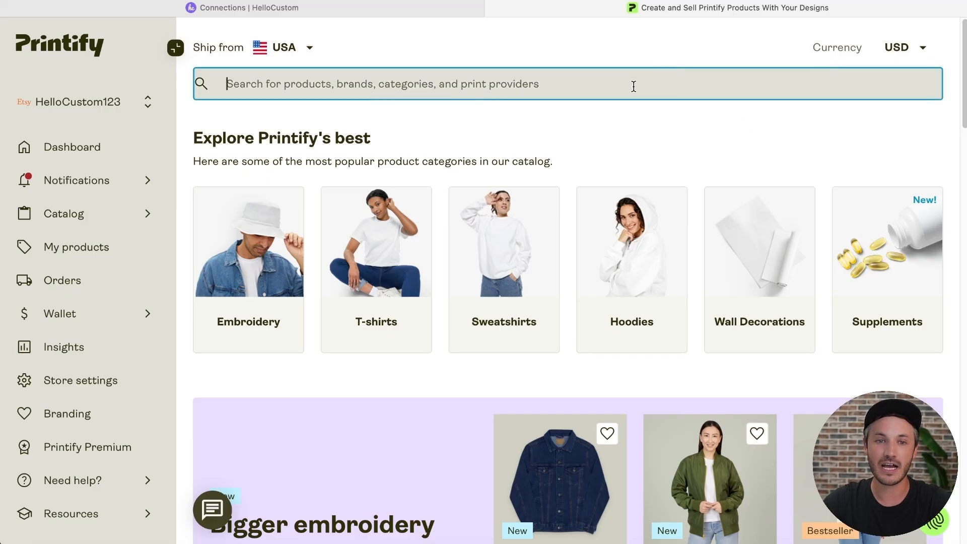
{"action": "type", "text": "3001"}
{"action": "key", "text": "Return"}
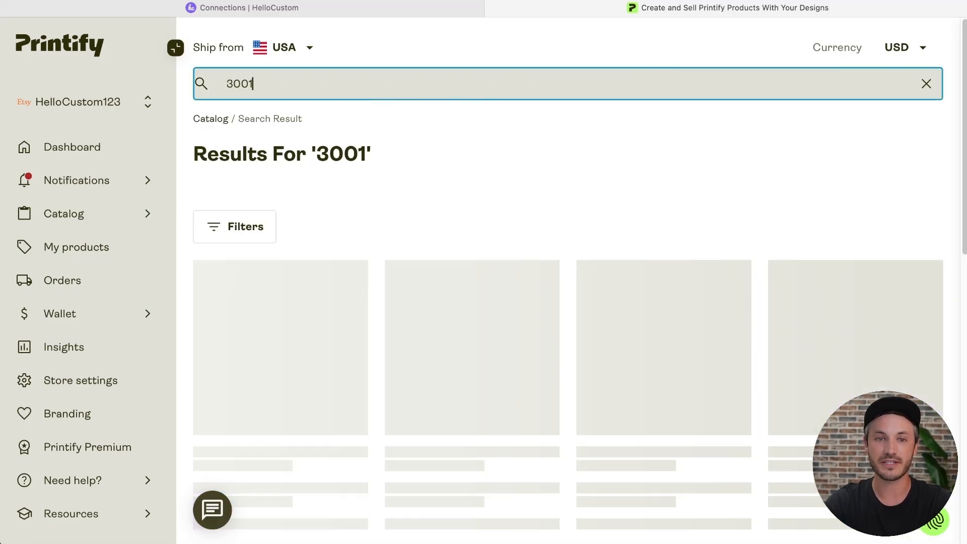
{"action": "scroll", "coordinate": [632, 83], "scroll_direction": "down", "scroll_amount": 9}
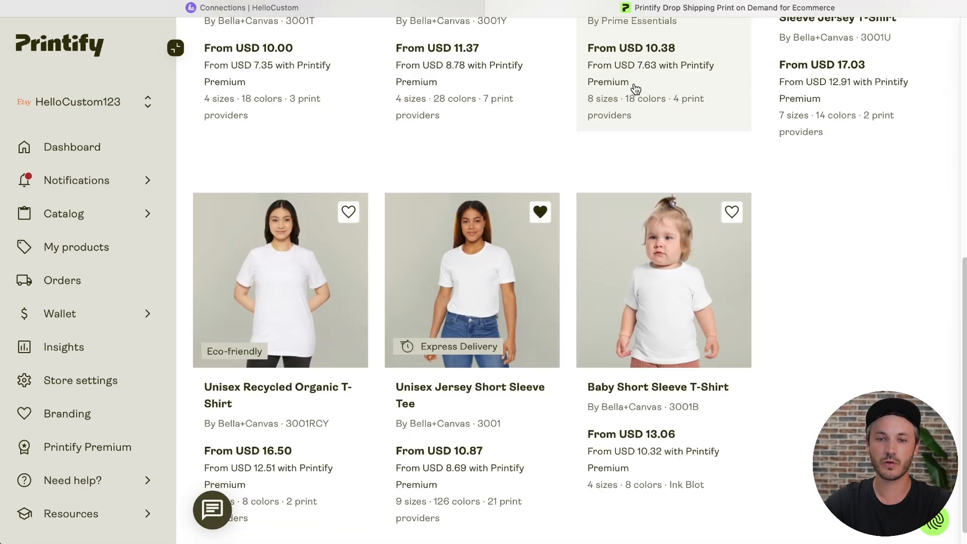
{"action": "left_click", "coordinate": [518, 372]}
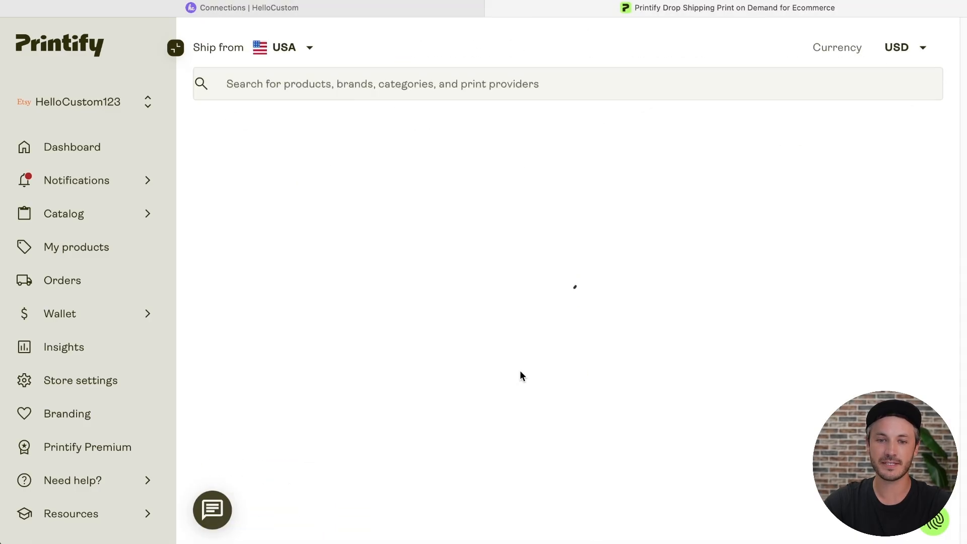
Choose Monster Digital as the tee's fulfillment provider and start designing the product
{"action": "scroll", "coordinate": [551, 257], "scroll_direction": "down", "scroll_amount": 9}
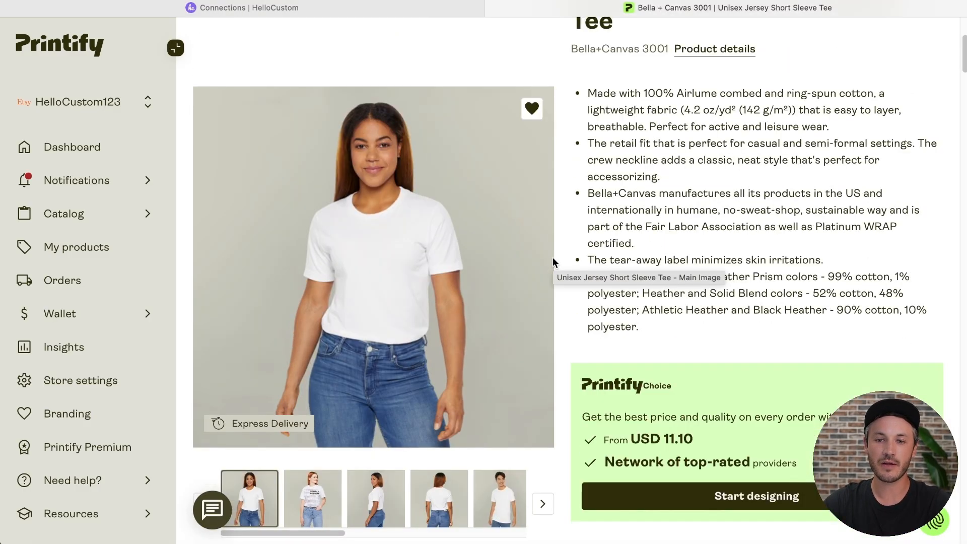
{"action": "scroll", "coordinate": [552, 262], "scroll_direction": "down", "scroll_amount": 3}
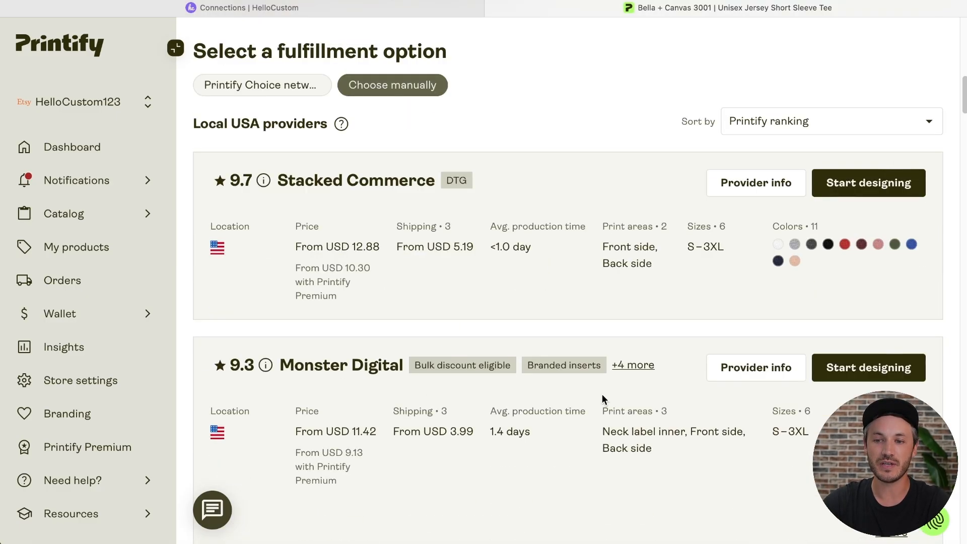
{"action": "left_click", "coordinate": [865, 373]}
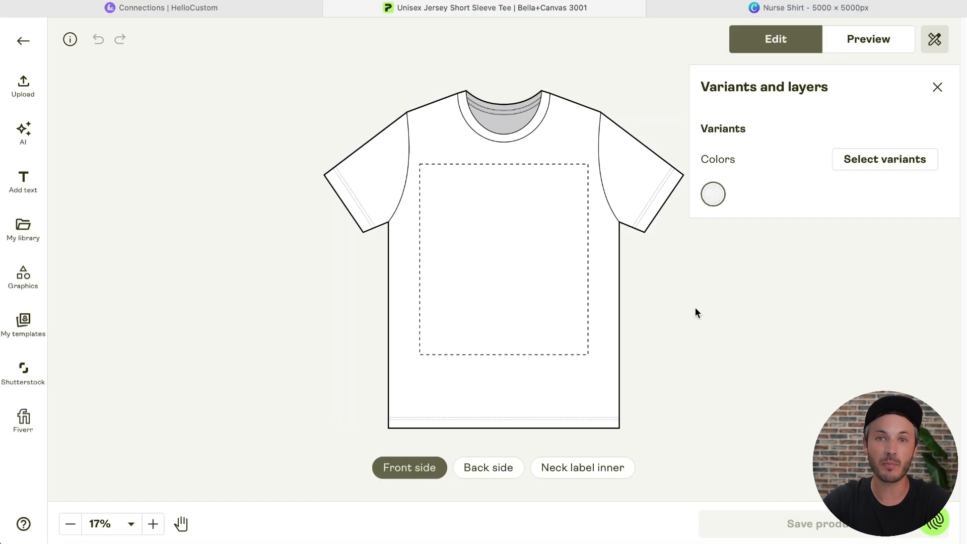
Switch to Canva and download the Nurse Shirt design as a PNG with a transparent background
{"action": "left_click", "coordinate": [841, 7]}
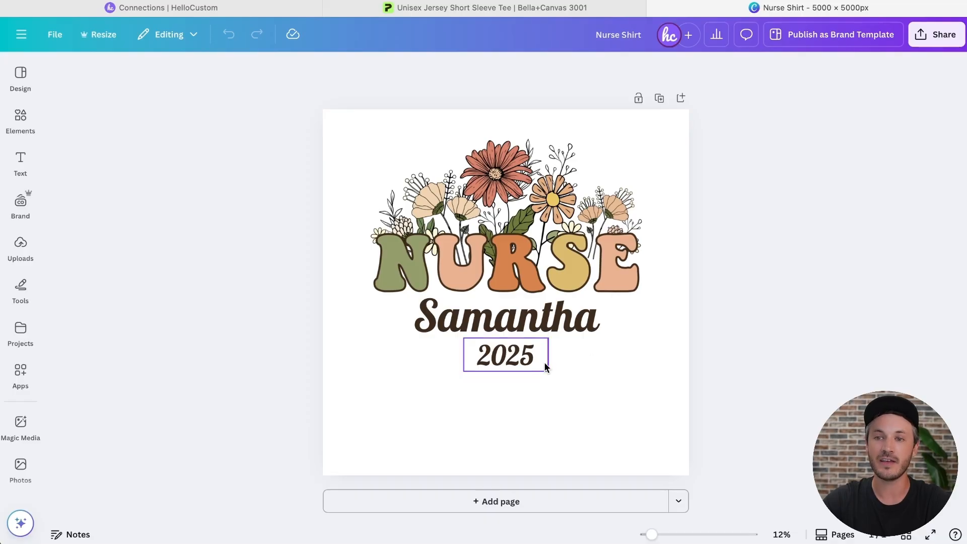
{"action": "left_click", "coordinate": [928, 47]}
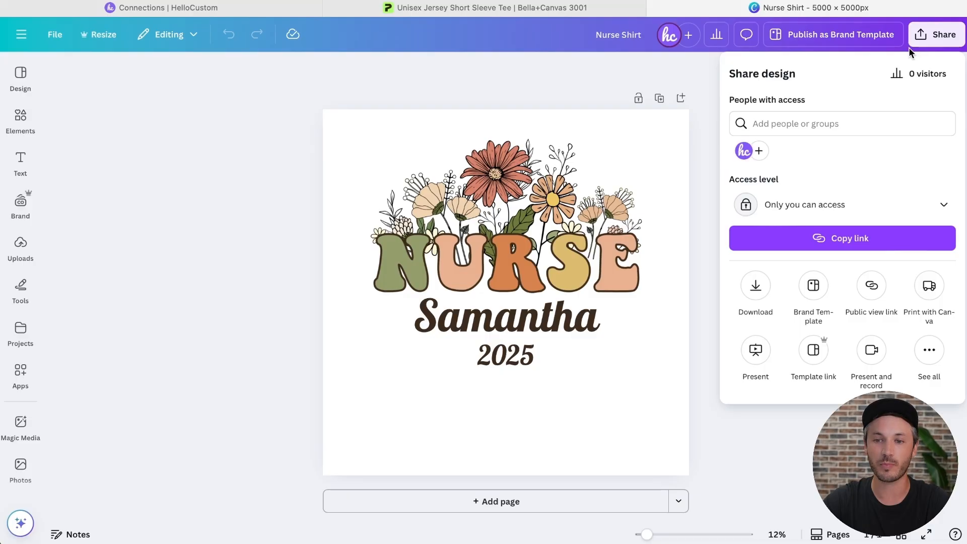
{"action": "left_click", "coordinate": [756, 287]}
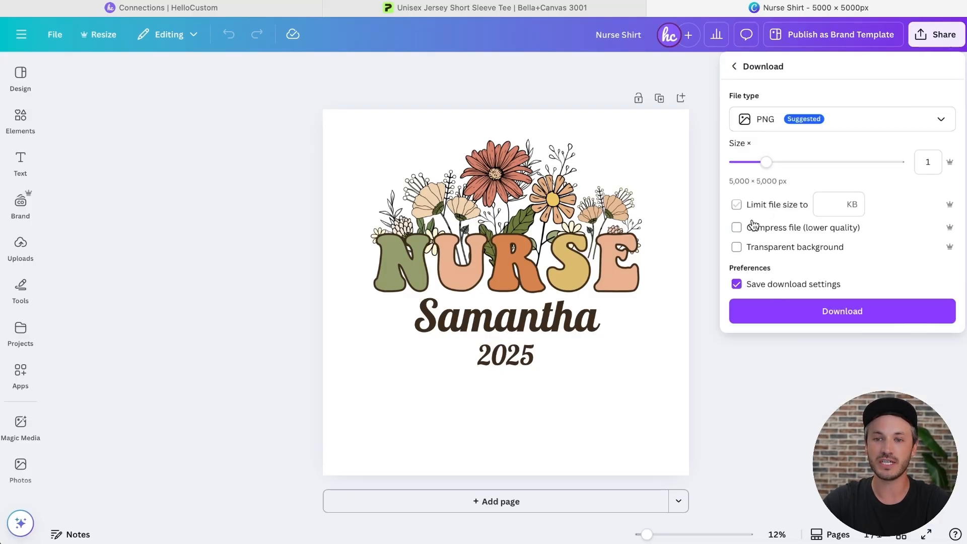
{"action": "left_click", "coordinate": [745, 247]}
{"action": "left_click", "coordinate": [775, 315]}
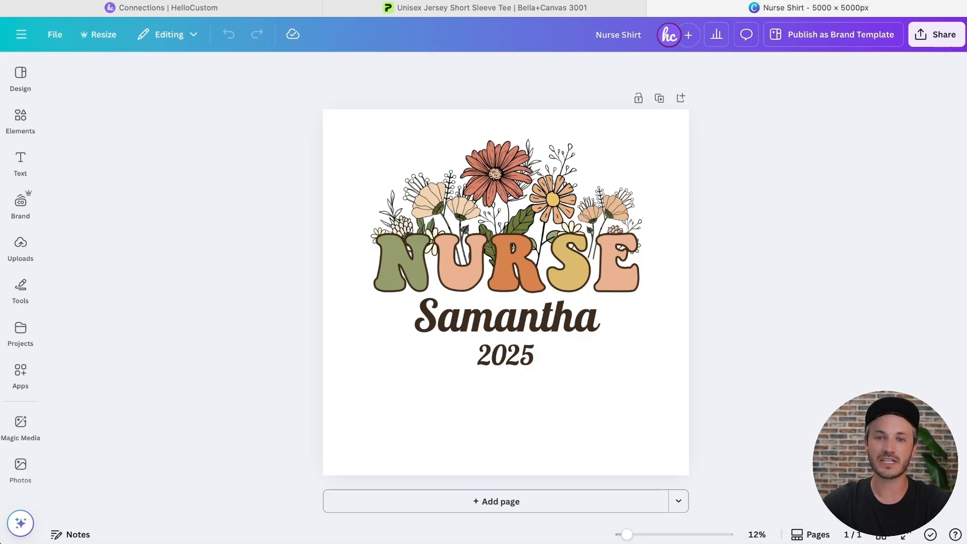
Return to the Printify product editor and upload Nurse Shirt-8.png onto the tee's front side
{"action": "left_click", "coordinate": [587, 7]}
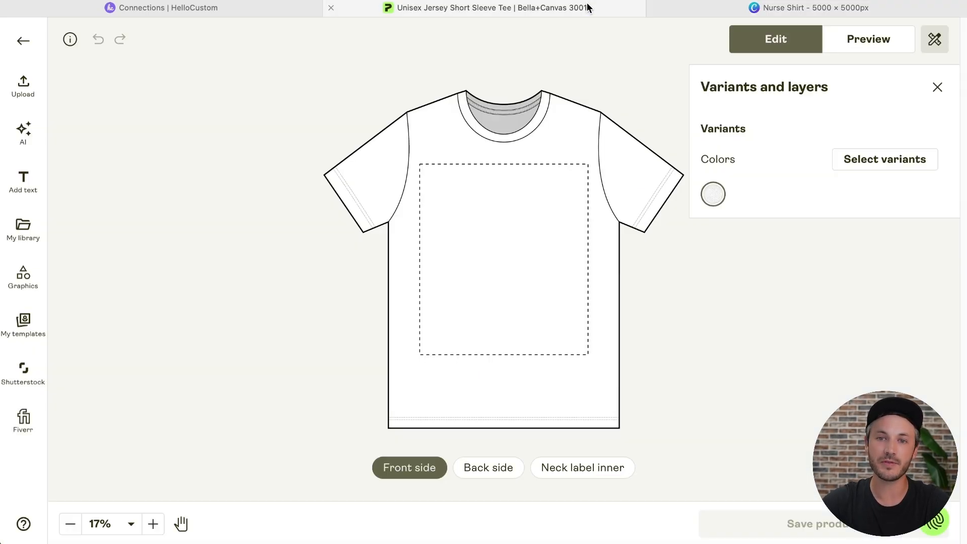
{"action": "left_click", "coordinate": [24, 87]}
{"action": "left_click", "coordinate": [69, 121]}
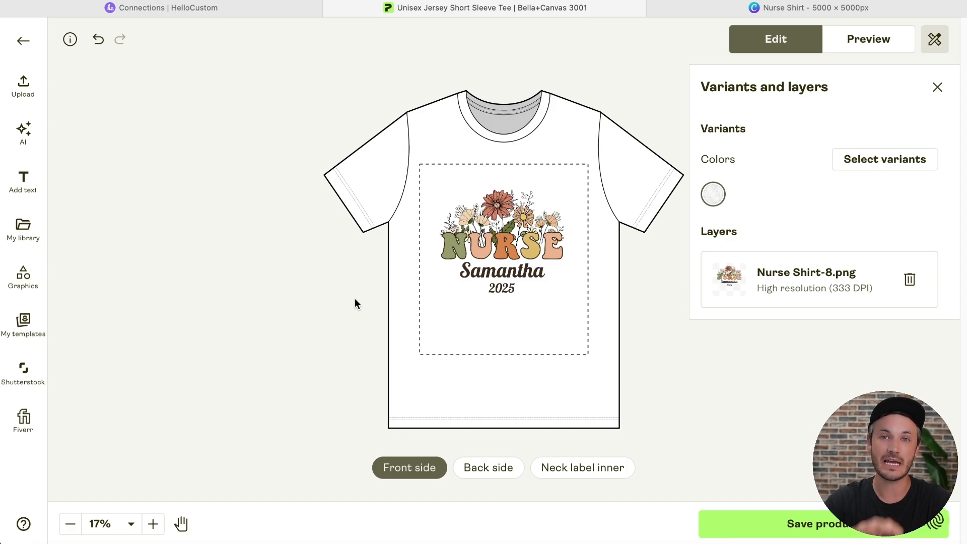
Move the nurse graphic to the top of the print area and shrink it to about 5.1 × 5.1 in in the upper-right corner
{"action": "left_click", "coordinate": [446, 259]}
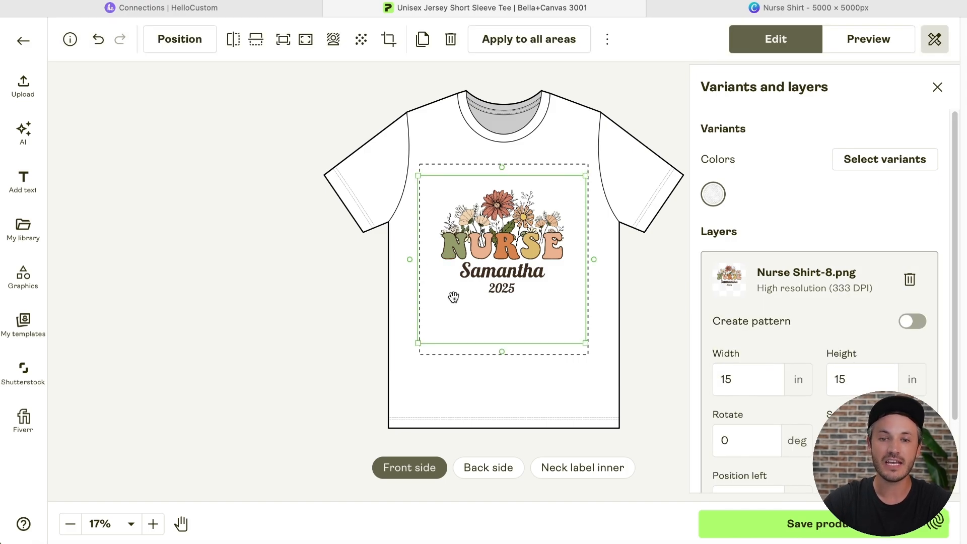
{"action": "left_click_drag", "start_coordinate": [473, 308], "coordinate": [474, 297]}
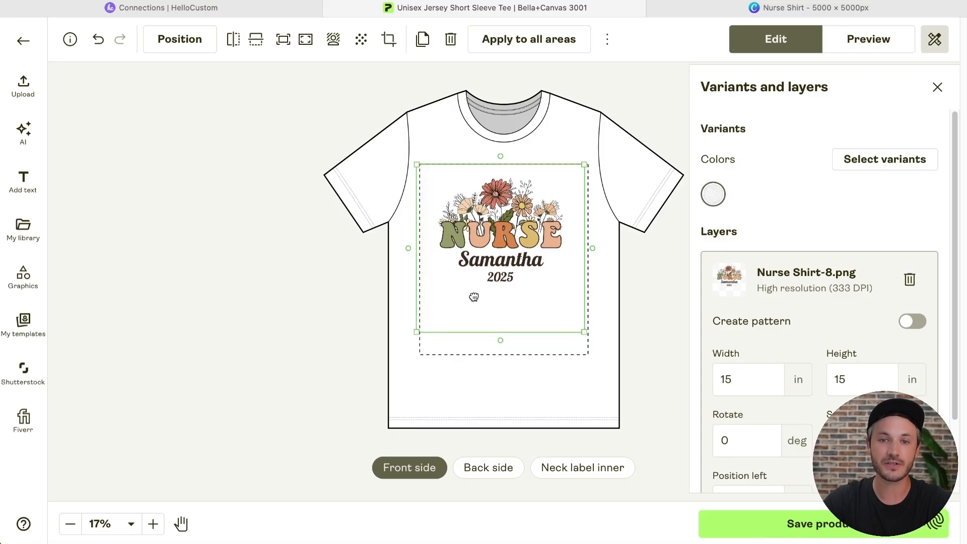
{"action": "left_click_drag", "start_coordinate": [418, 332], "coordinate": [516, 210]}
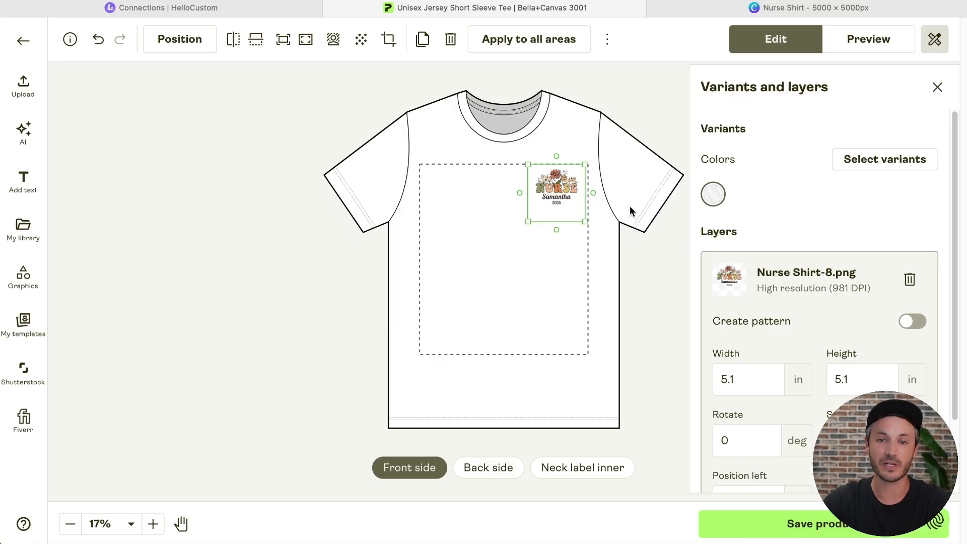
Try moving the nurse graphic inward and rotating it to 353°, and straighten it back to 0°
{"action": "left_click_drag", "start_coordinate": [573, 202], "coordinate": [547, 227]}
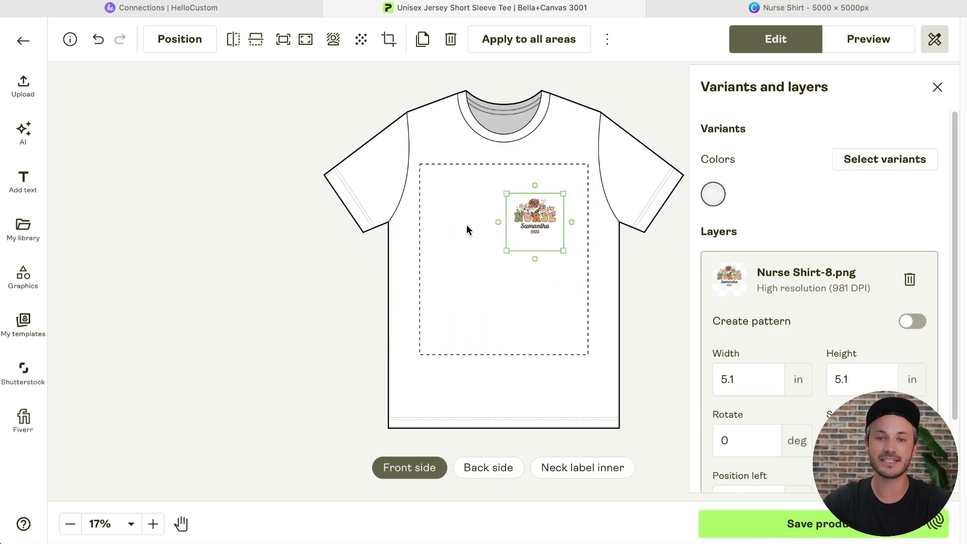
{"action": "mouse_move", "coordinate": [530, 264]}
{"action": "left_mouse_down"}
{"action": "mouse_move", "coordinate": [472, 222]}
{"action": "mouse_move", "coordinate": [552, 257]}
{"action": "mouse_move", "coordinate": [542, 272]}
{"action": "left_mouse_up"}
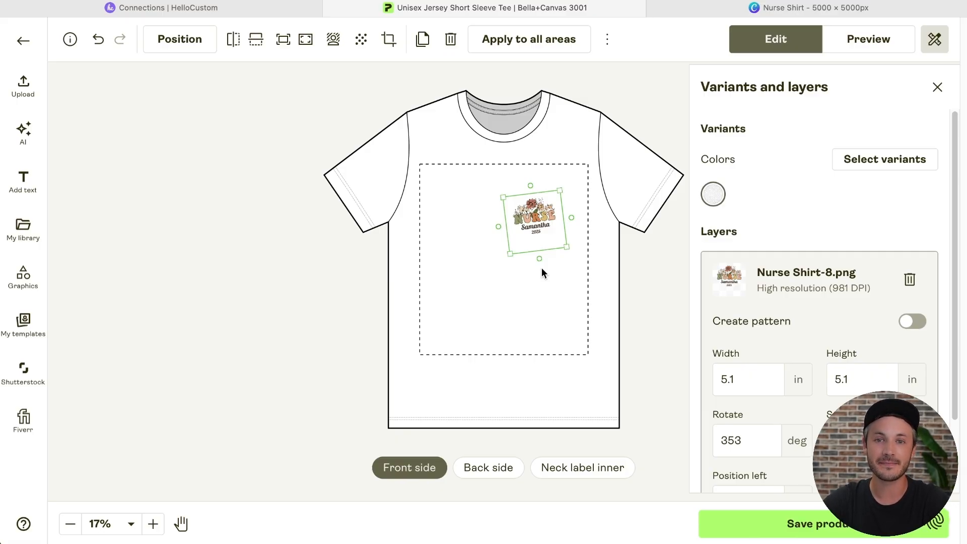
{"action": "left_click_drag", "start_coordinate": [538, 260], "coordinate": [534, 262]}
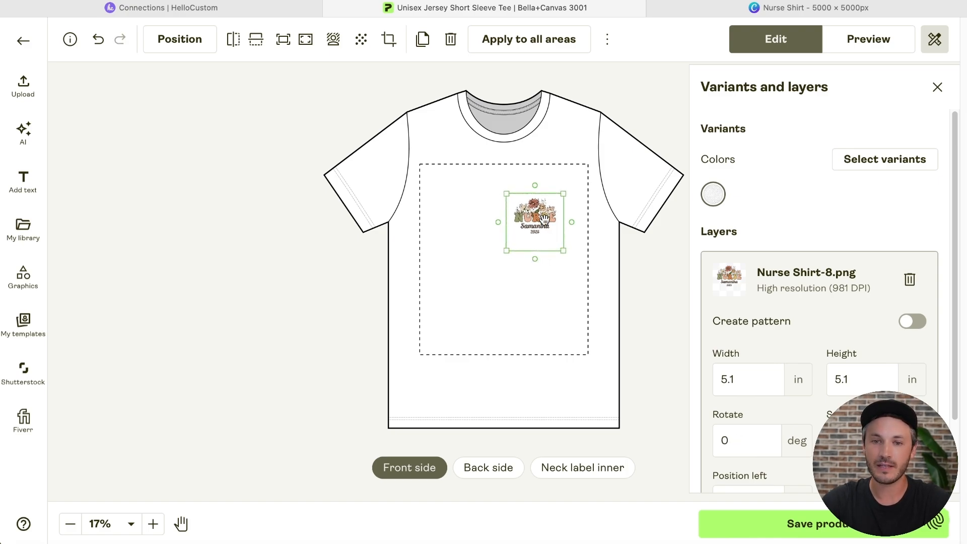
Place the nurse graphic in the print area's upper-right corner and enlarge it to about 6.74 × 6.74 in
{"action": "left_click_drag", "start_coordinate": [538, 220], "coordinate": [563, 192]}
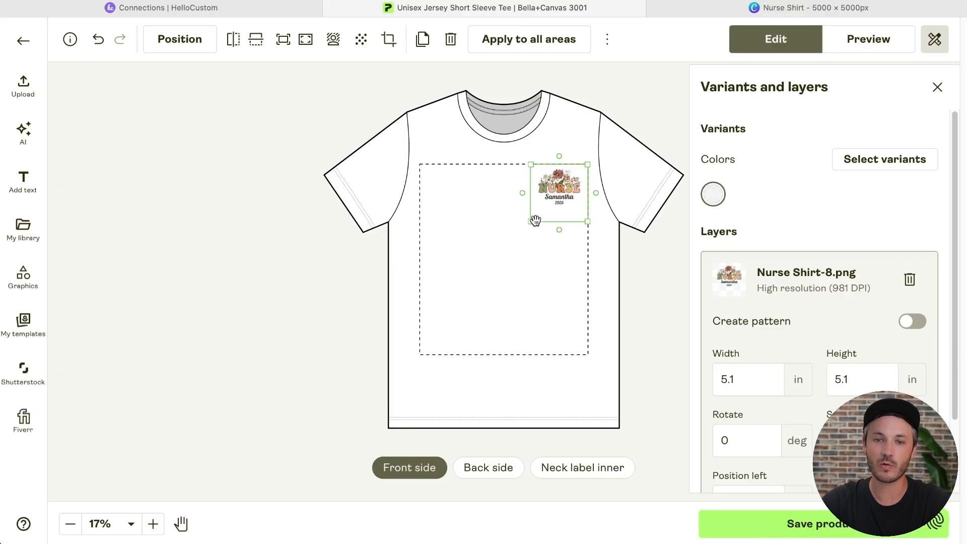
{"action": "left_click_drag", "start_coordinate": [534, 222], "coordinate": [514, 244]}
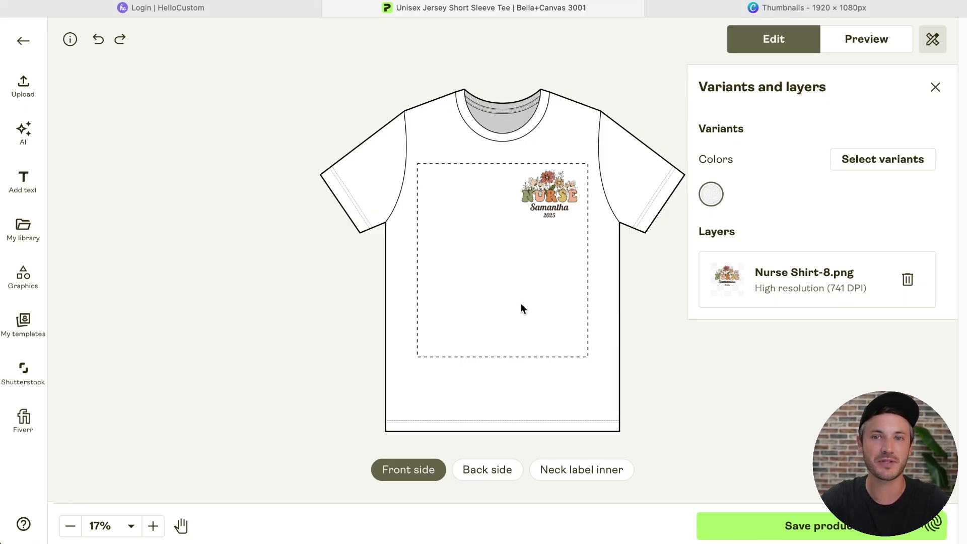
Try cropping the blank area below the nurse graphic's year to a height of about 4.92 in, and undo the crop
{"action": "left_click", "coordinate": [548, 200]}
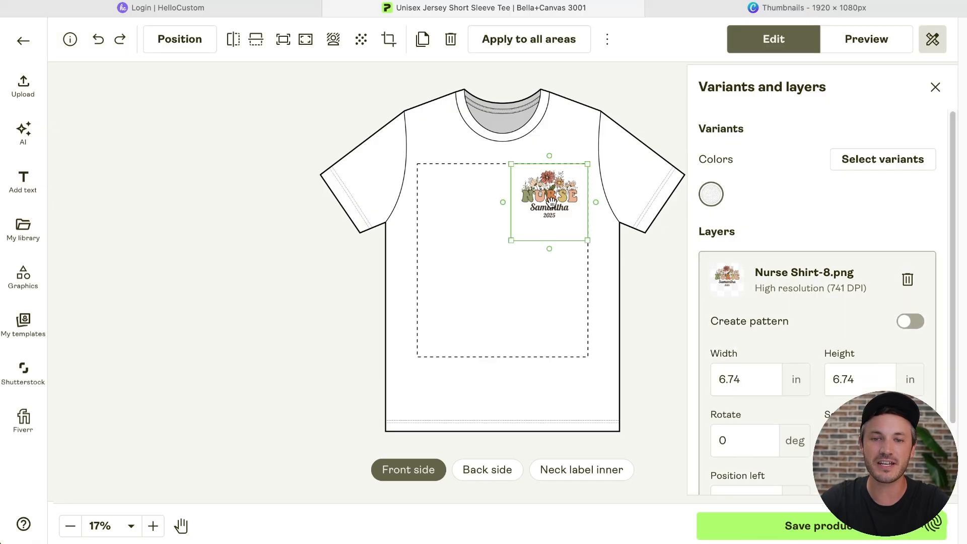
{"action": "left_click", "coordinate": [387, 40]}
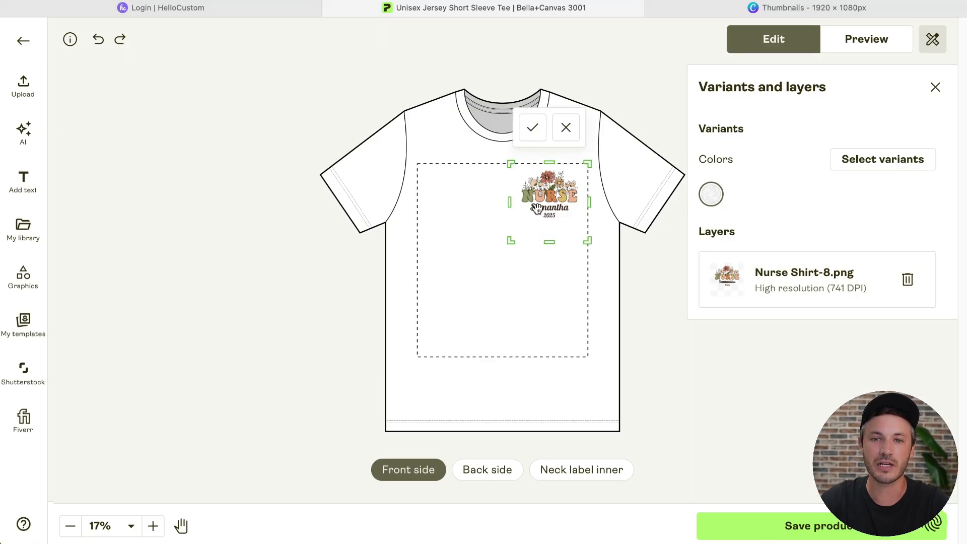
{"action": "left_click_drag", "start_coordinate": [553, 242], "coordinate": [553, 220]}
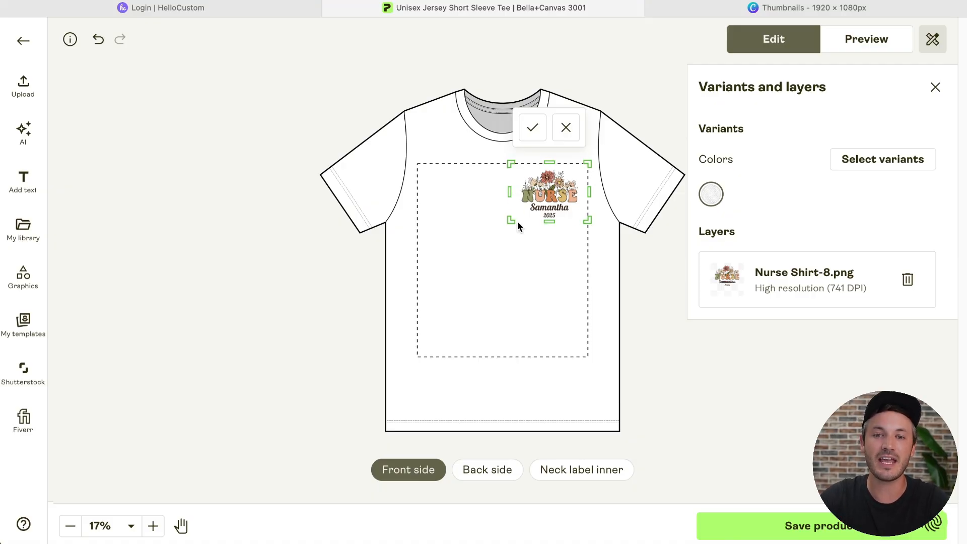
{"action": "left_click", "coordinate": [540, 240]}
{"action": "left_click", "coordinate": [551, 211]}
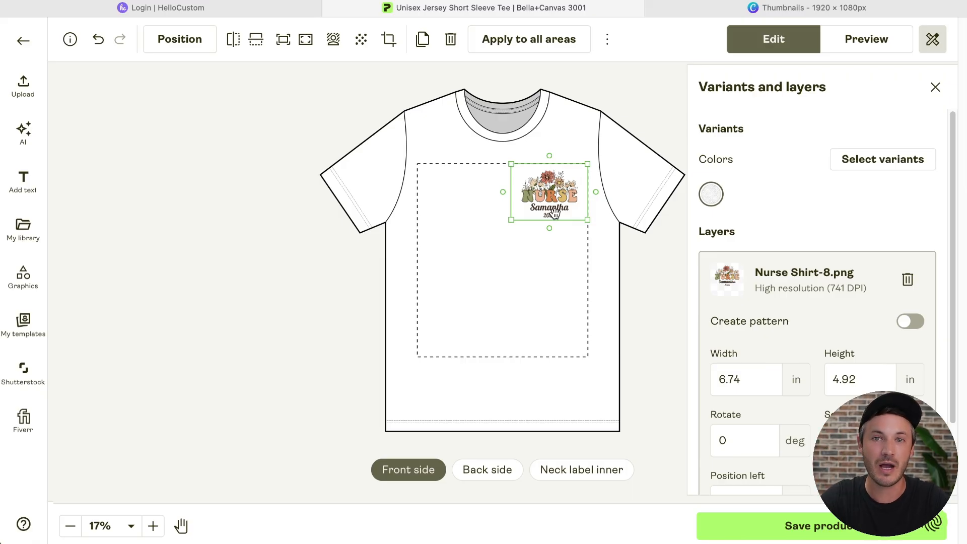
{"action": "key", "text": "super+z"}
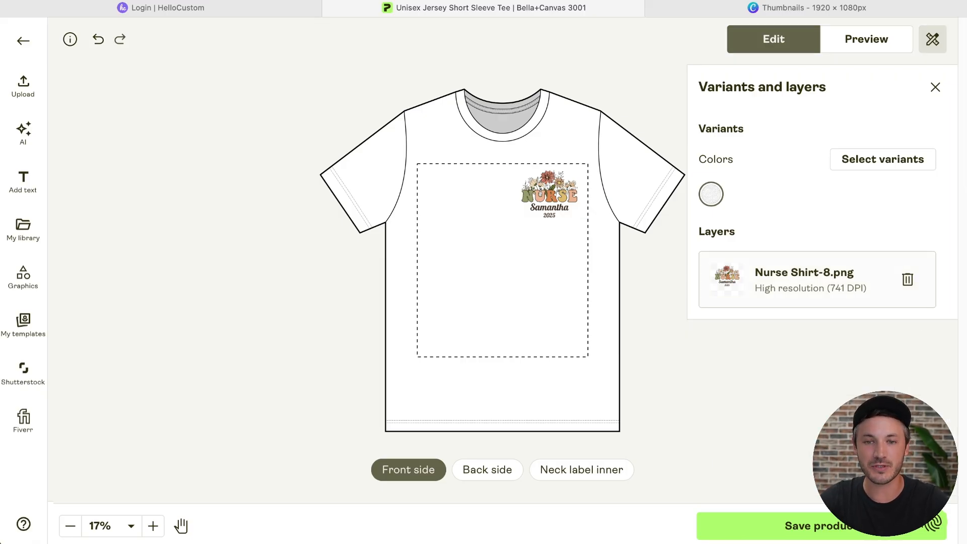
{"action": "left_click", "coordinate": [559, 192]}
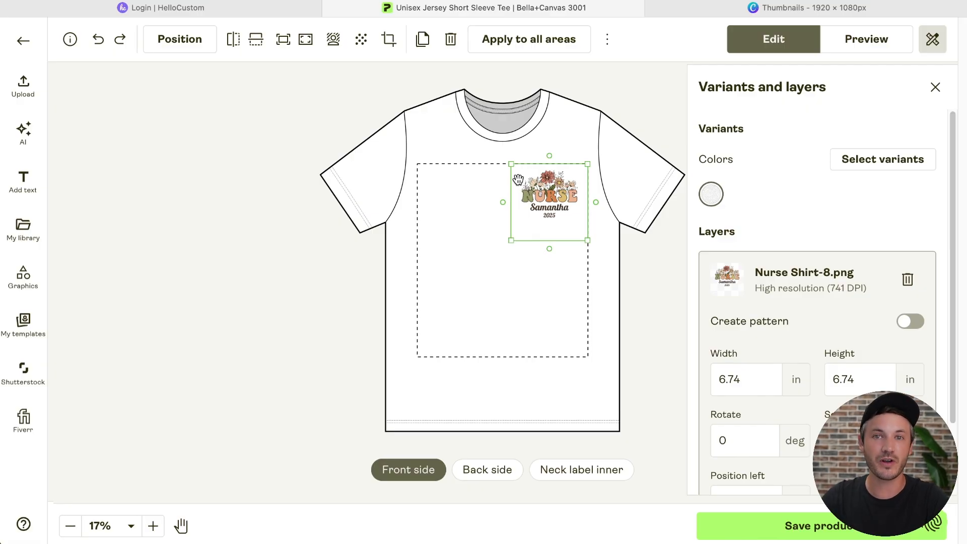
{"action": "left_click", "coordinate": [567, 263]}
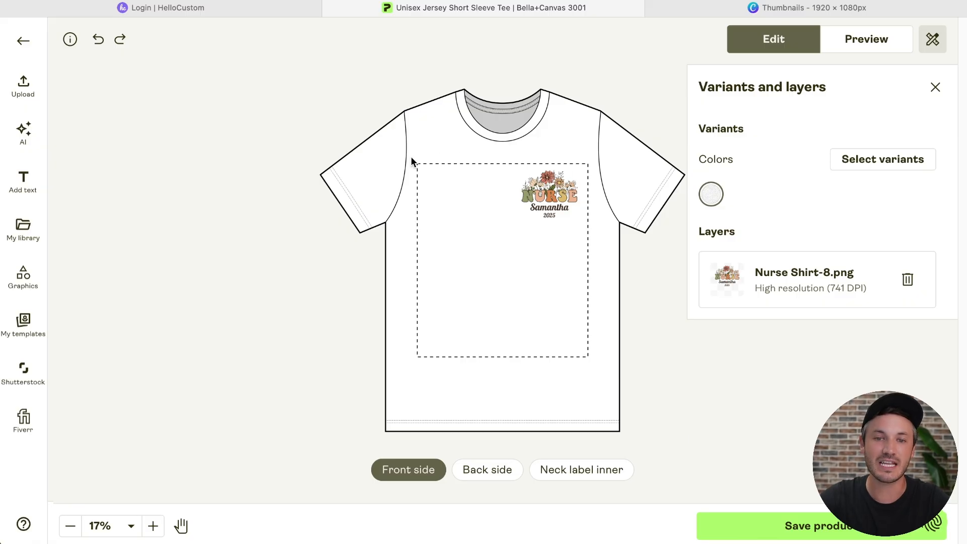
Duplicate the nurse graphic, check the copy in the print area's upper-left corner beside the original, and delete the copy
{"action": "left_click", "coordinate": [553, 207]}
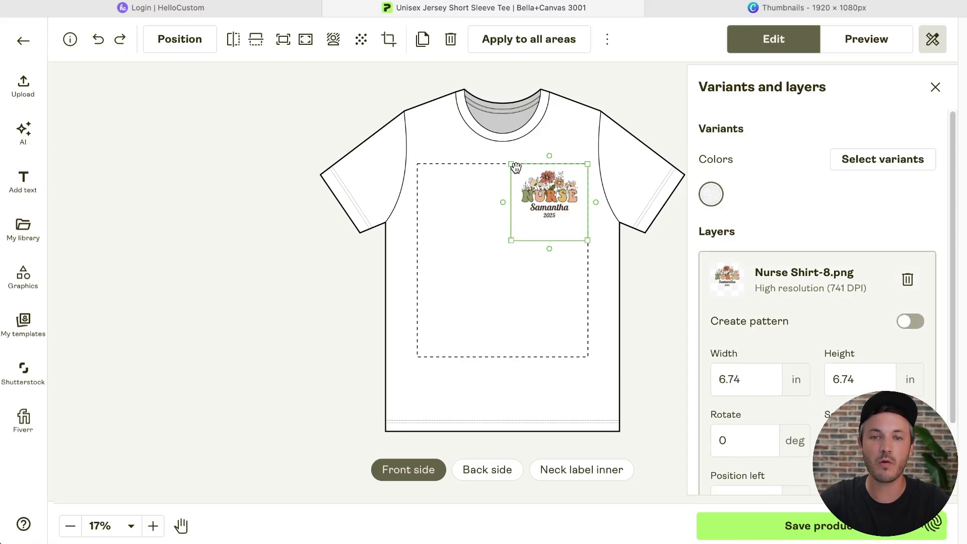
{"action": "left_click", "coordinate": [431, 41]}
{"action": "left_click_drag", "start_coordinate": [553, 204], "coordinate": [455, 196]}
{"action": "left_click", "coordinate": [531, 201]}
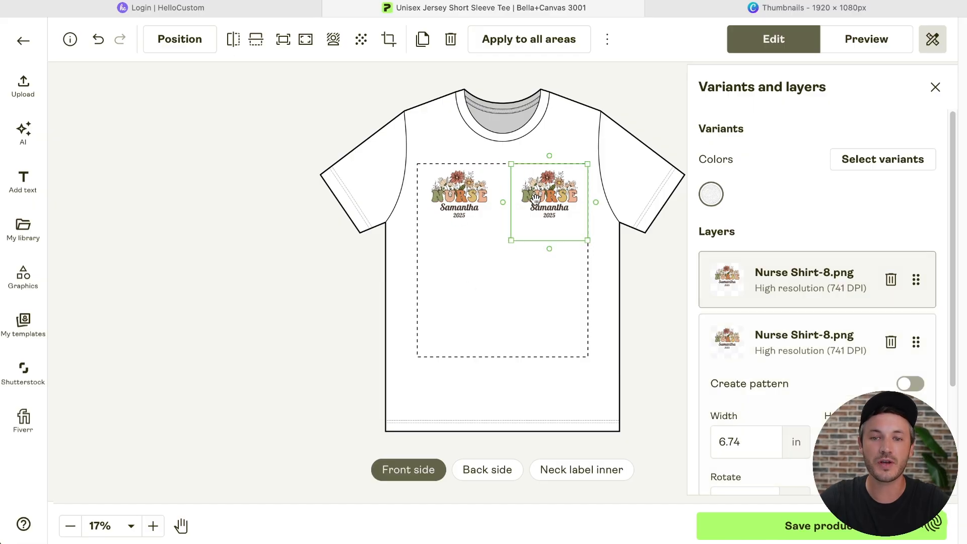
{"action": "left_click", "coordinate": [470, 197]}
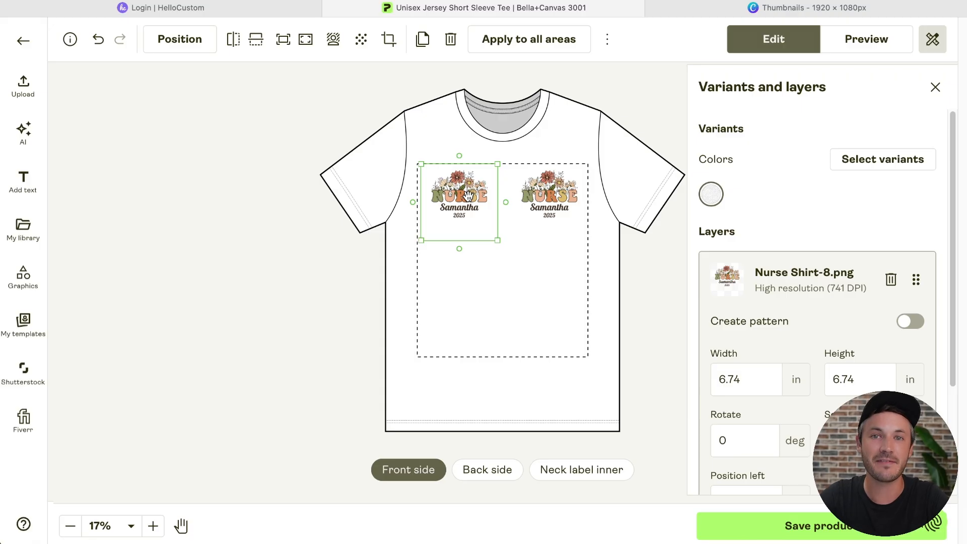
{"action": "left_click", "coordinate": [487, 242]}
{"action": "left_click", "coordinate": [478, 225]}
{"action": "key", "text": "Delete"}
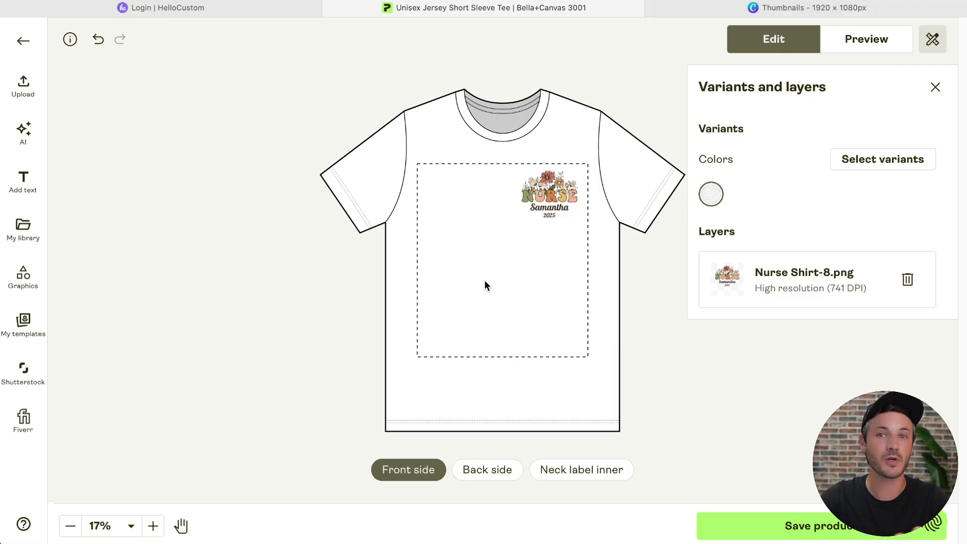
{"action": "left_click", "coordinate": [540, 196]}
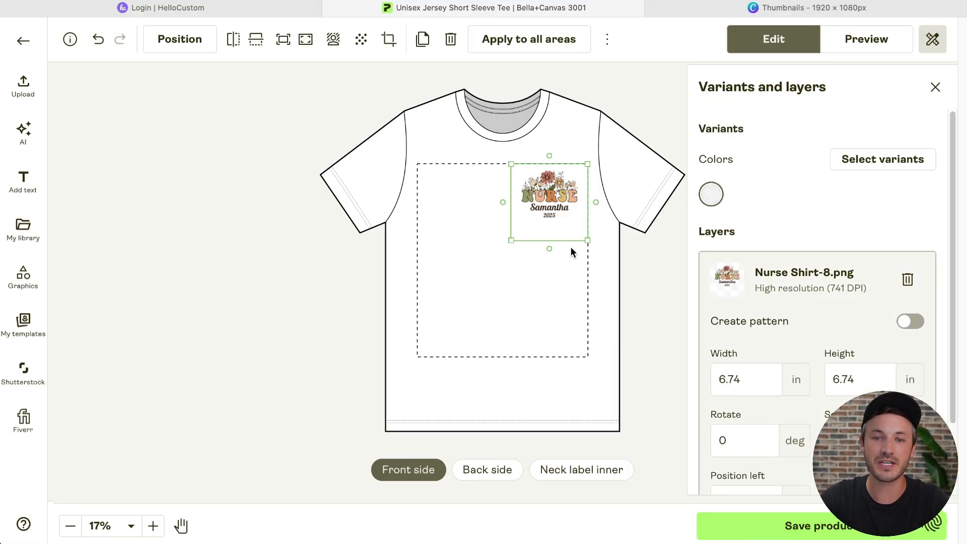
{"action": "left_click", "coordinate": [521, 267]}
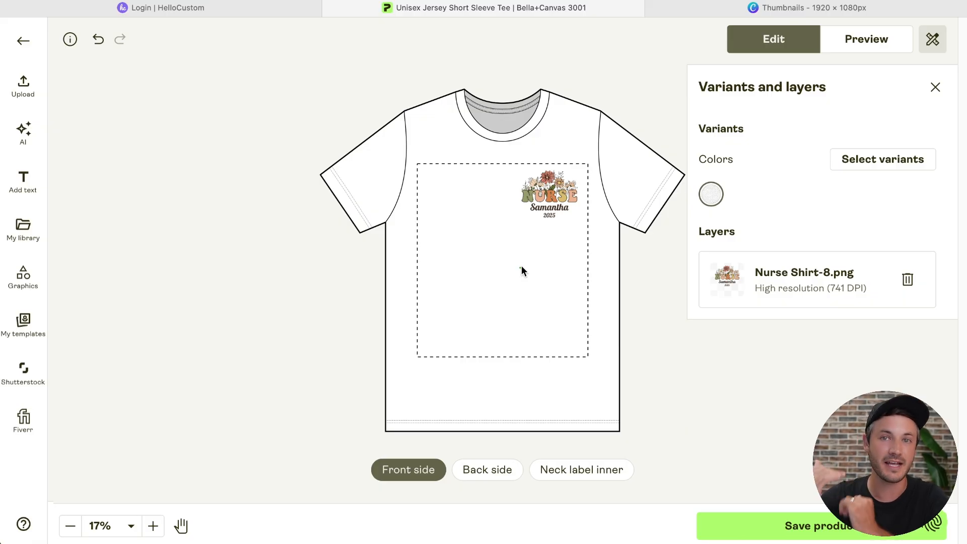
{"action": "left_click", "coordinate": [564, 192]}
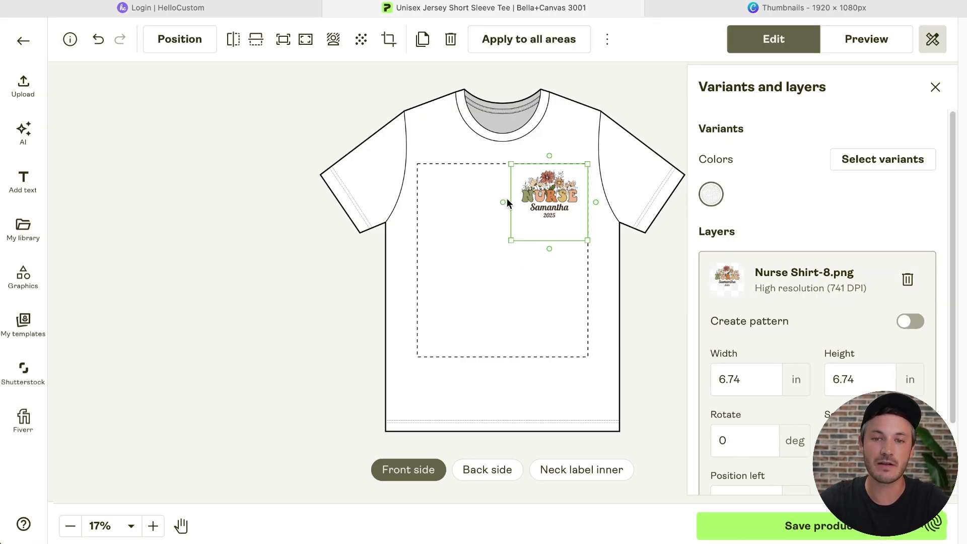
{"action": "left_click", "coordinate": [535, 267]}
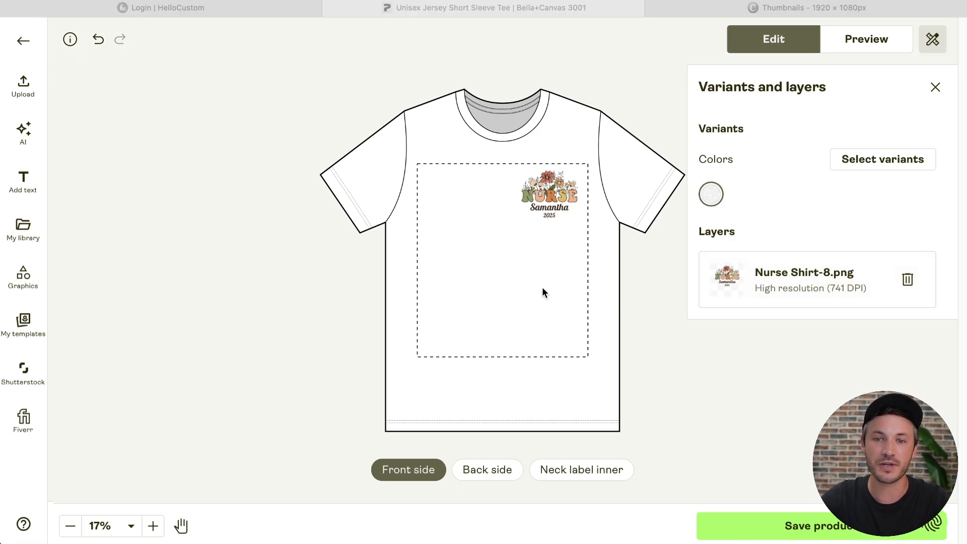
{"action": "left_click", "coordinate": [548, 209]}
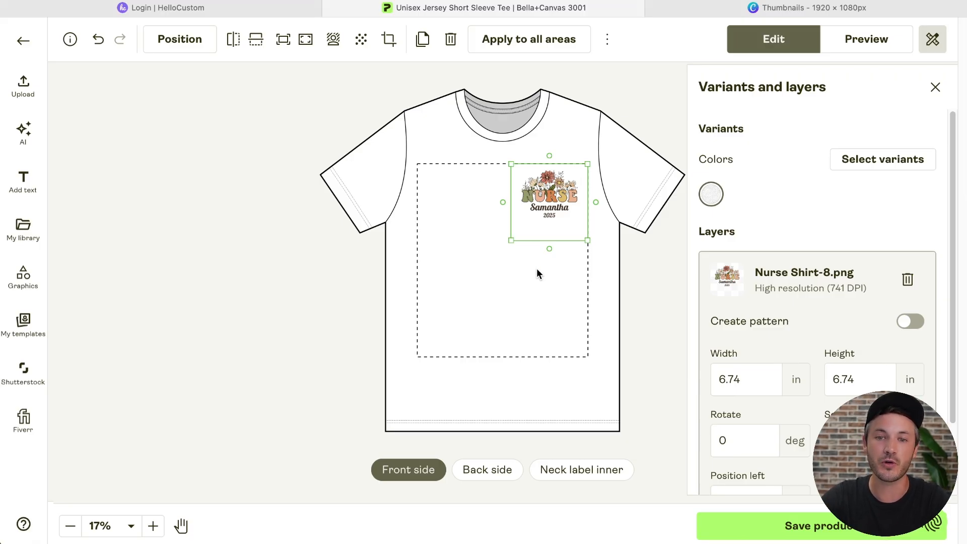
{"action": "left_click_drag", "start_coordinate": [548, 202], "coordinate": [545, 222]}
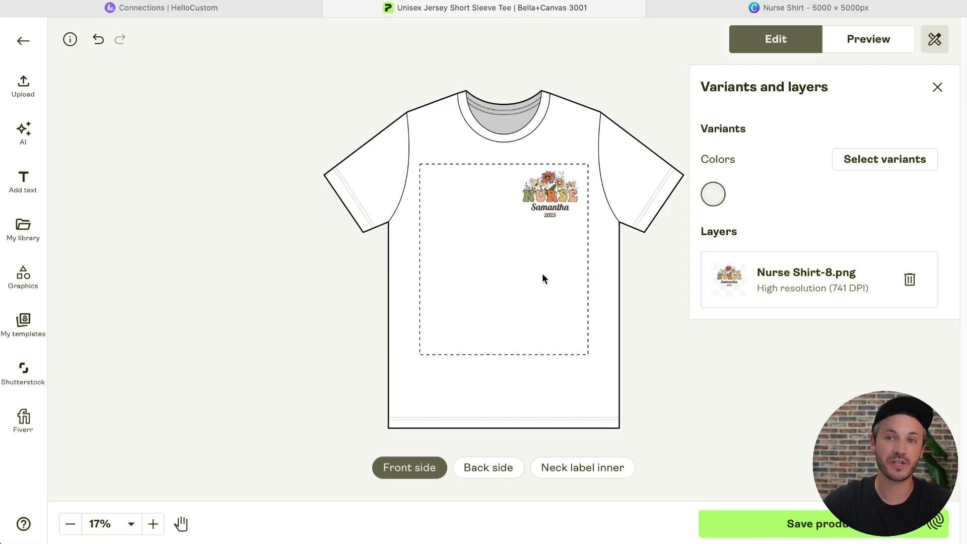
Check the tee's size variants and add the colors Asphalt and Black
{"action": "left_click", "coordinate": [878, 162]}
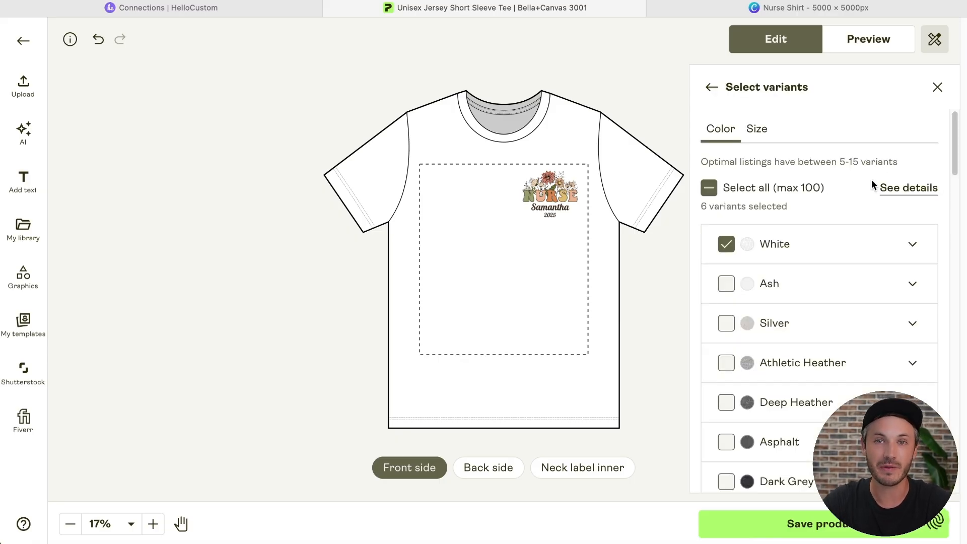
{"action": "left_click", "coordinate": [757, 130]}
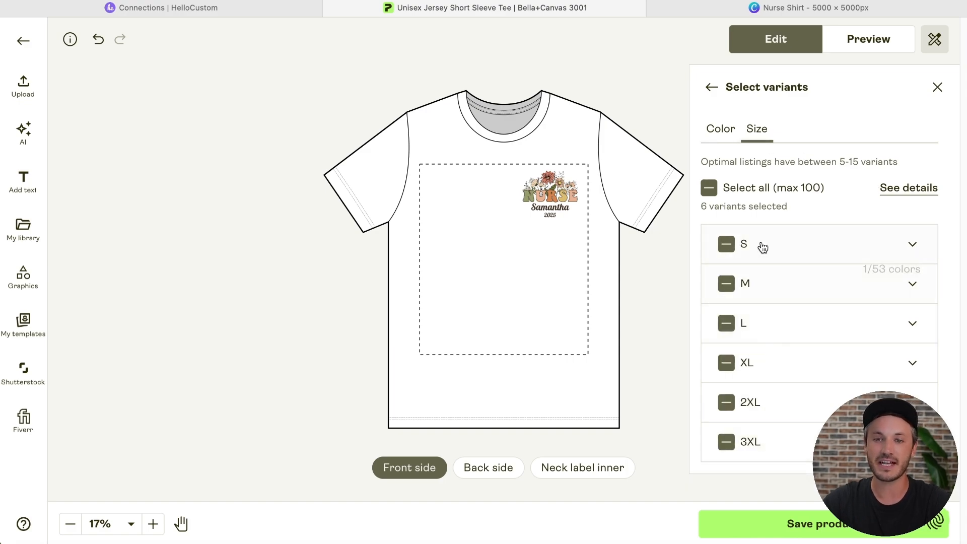
{"action": "left_click", "coordinate": [721, 132]}
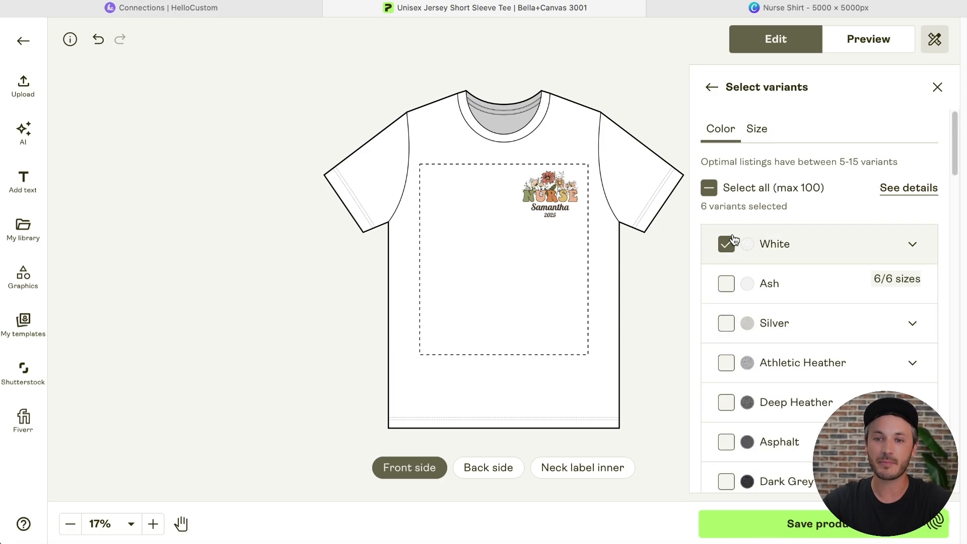
{"action": "left_click", "coordinate": [727, 442]}
{"action": "scroll", "coordinate": [758, 393], "scroll_direction": "down", "scroll_amount": 3}
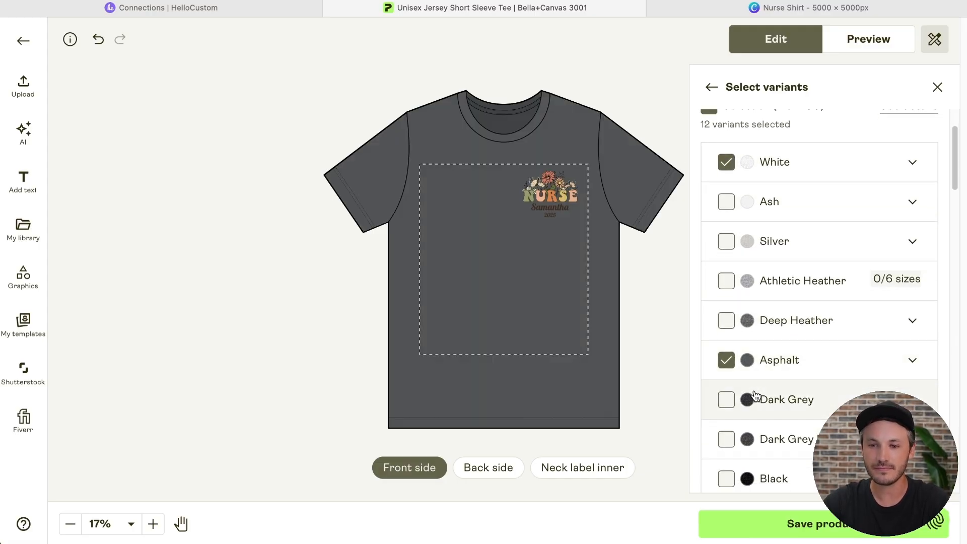
{"action": "scroll", "coordinate": [751, 392], "scroll_direction": "down", "scroll_amount": 4}
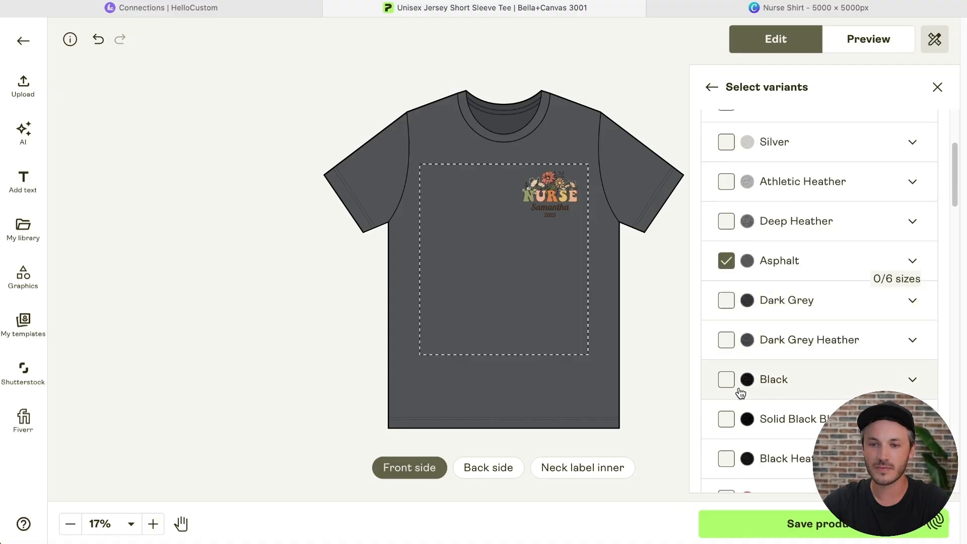
{"action": "left_click", "coordinate": [726, 384]}
{"action": "scroll", "coordinate": [726, 393], "scroll_direction": "down", "scroll_amount": 10}
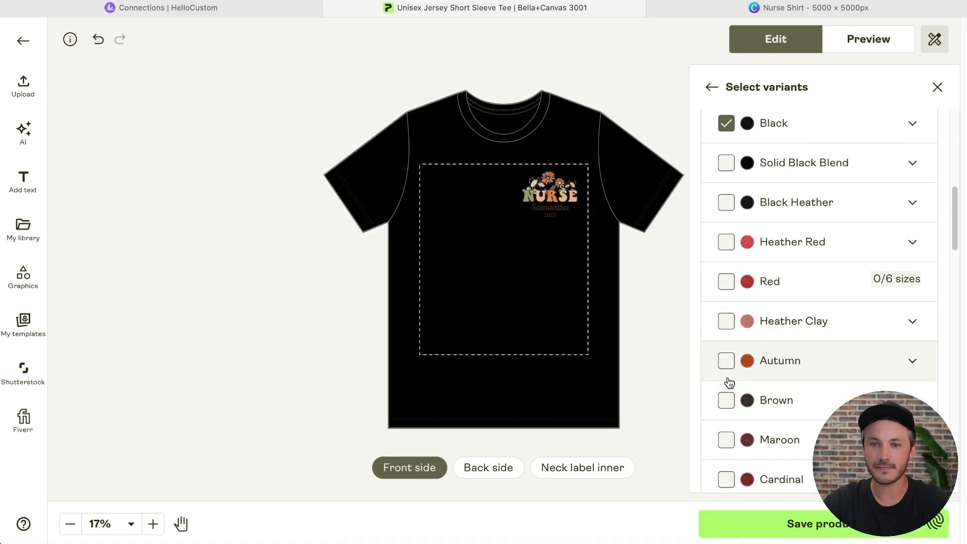
Add the colors Heather Red, Brown, Soft Cream, Natural and Heather Mauve, and show the design on the Black tee
{"action": "left_click", "coordinate": [726, 241]}
{"action": "left_click", "coordinate": [727, 400]}
{"action": "scroll", "coordinate": [793, 328], "scroll_direction": "down", "scroll_amount": 4}
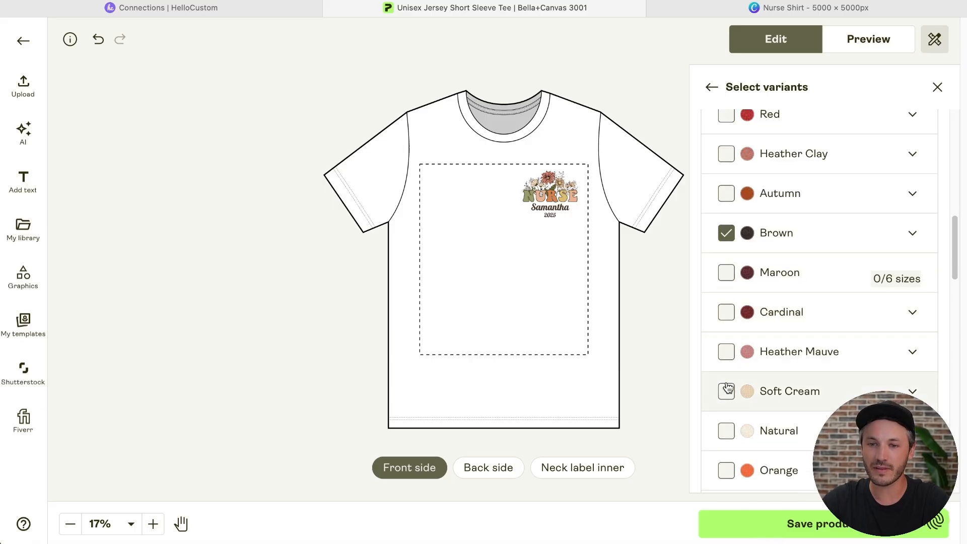
{"action": "left_click", "coordinate": [726, 392]}
{"action": "left_click", "coordinate": [725, 431]}
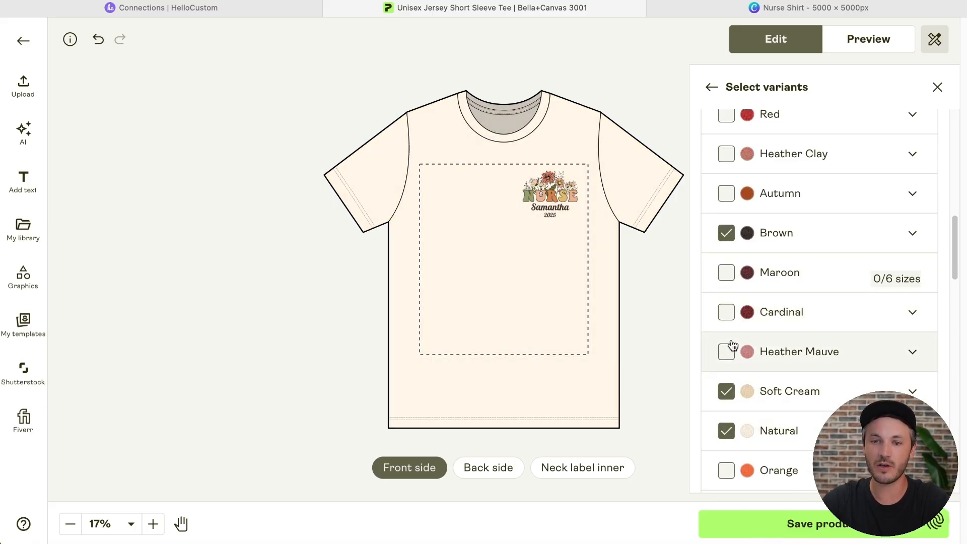
{"action": "left_click", "coordinate": [727, 353]}
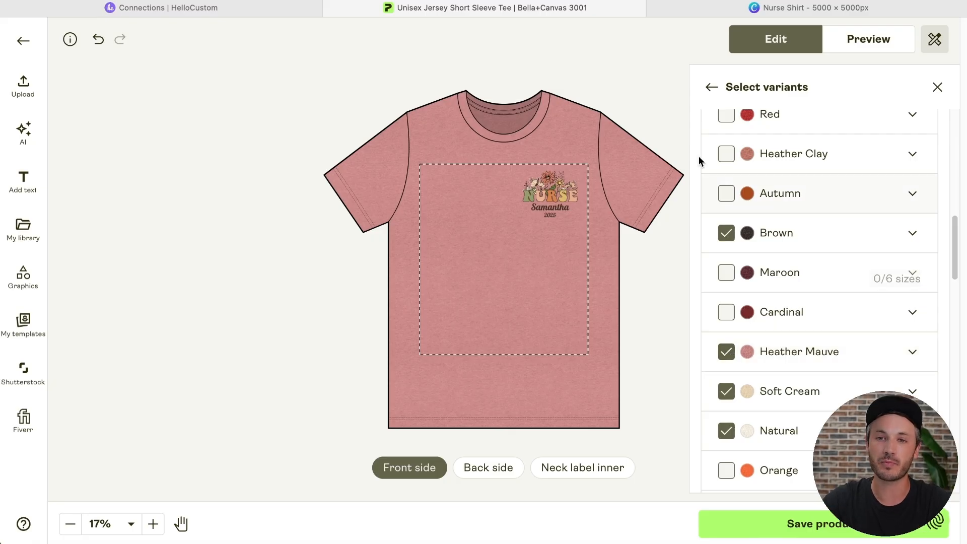
{"action": "left_click", "coordinate": [710, 87]}
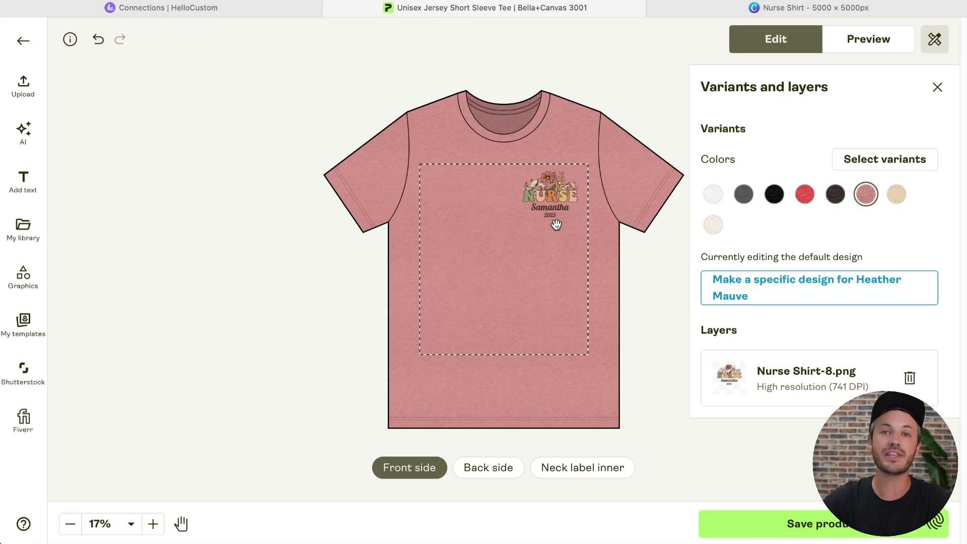
{"action": "left_click", "coordinate": [774, 193]}
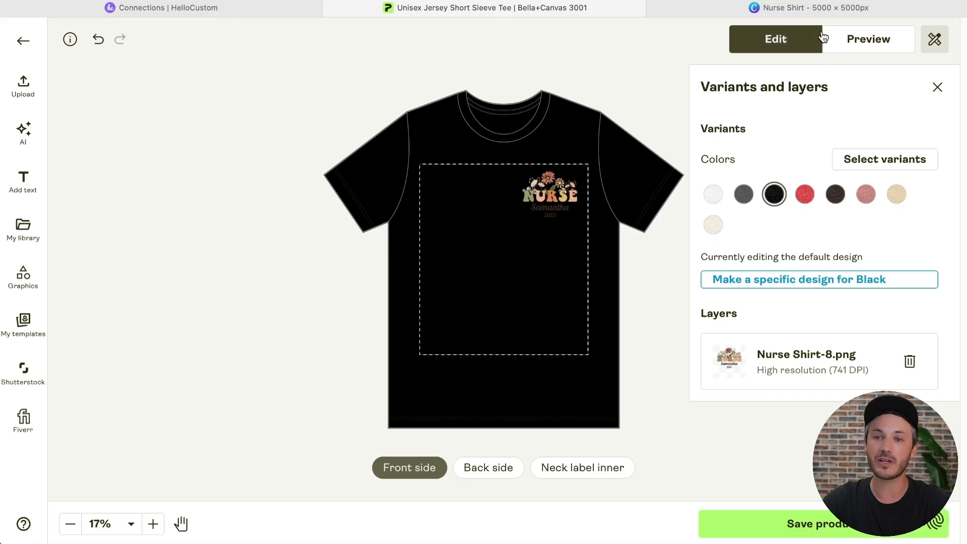
Switch to Canva and duplicate the Nurse Shirt page
{"action": "left_click", "coordinate": [821, 10]}
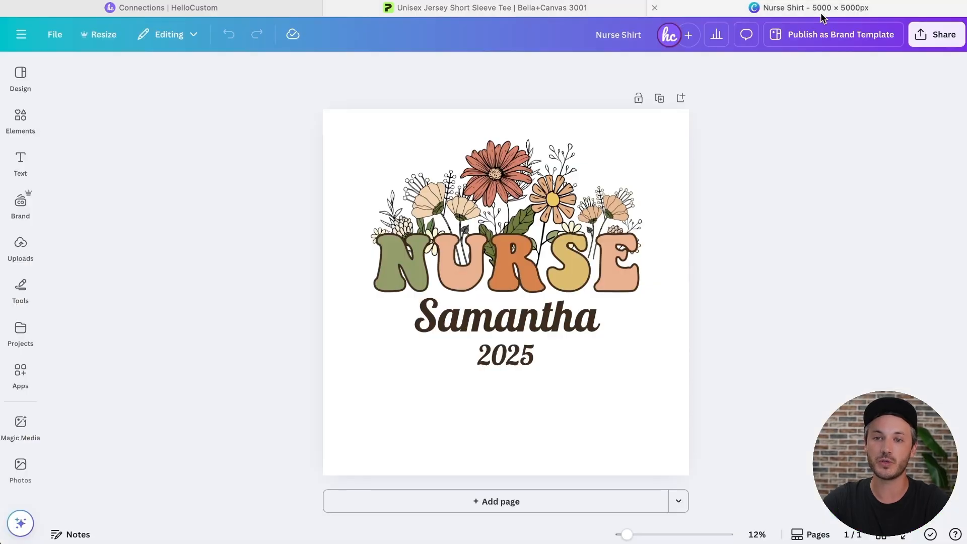
{"action": "left_click", "coordinate": [659, 99]}
{"action": "left_click_drag", "start_coordinate": [766, 313], "coordinate": [462, 364]}
{"action": "left_click", "coordinate": [587, 431]}
Change the name and year text below the NURSE artwork on page 2 to white
{"action": "left_click", "coordinate": [549, 322]}
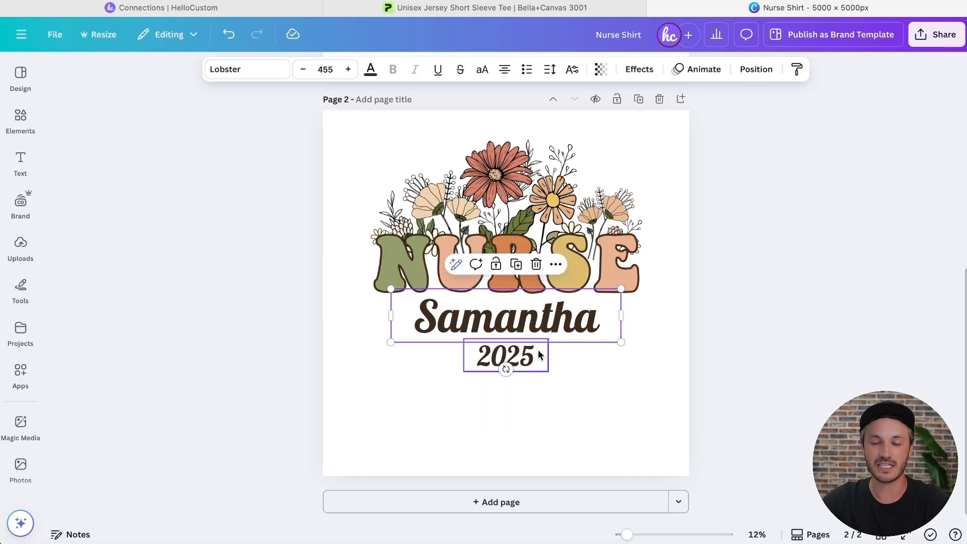
{"action": "left_click", "coordinate": [371, 70]}
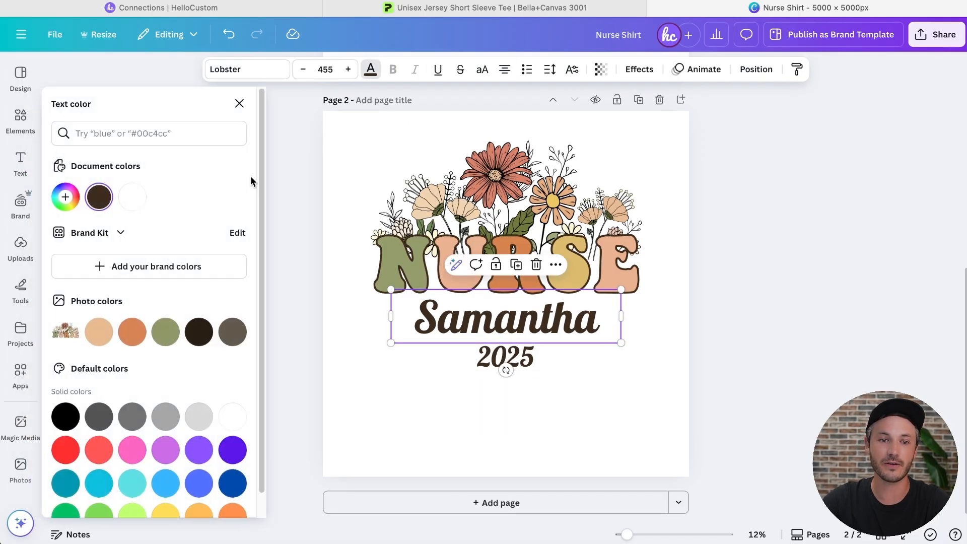
{"action": "left_click", "coordinate": [131, 197]}
{"action": "left_click", "coordinate": [332, 369]}
{"action": "left_click", "coordinate": [524, 369]}
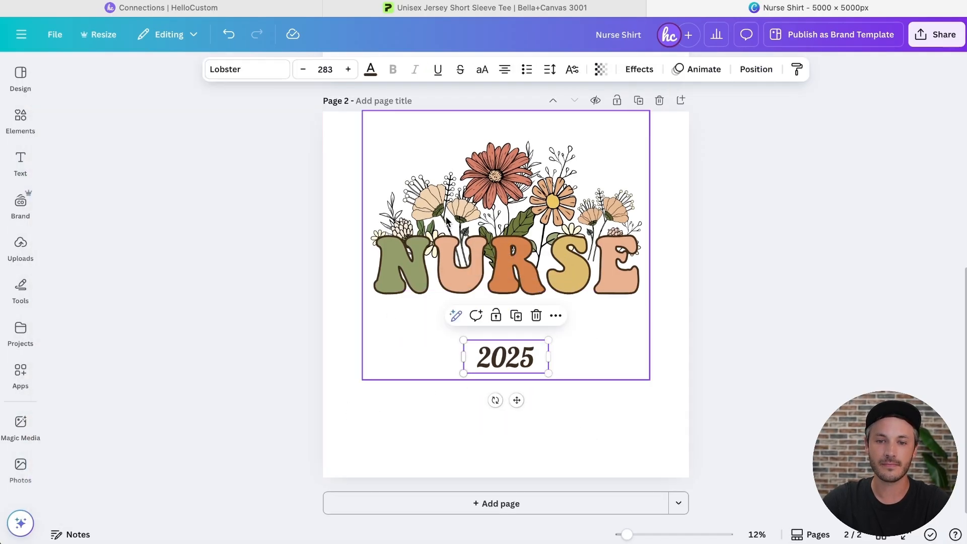
{"action": "left_click", "coordinate": [371, 70]}
{"action": "left_click", "coordinate": [136, 203]}
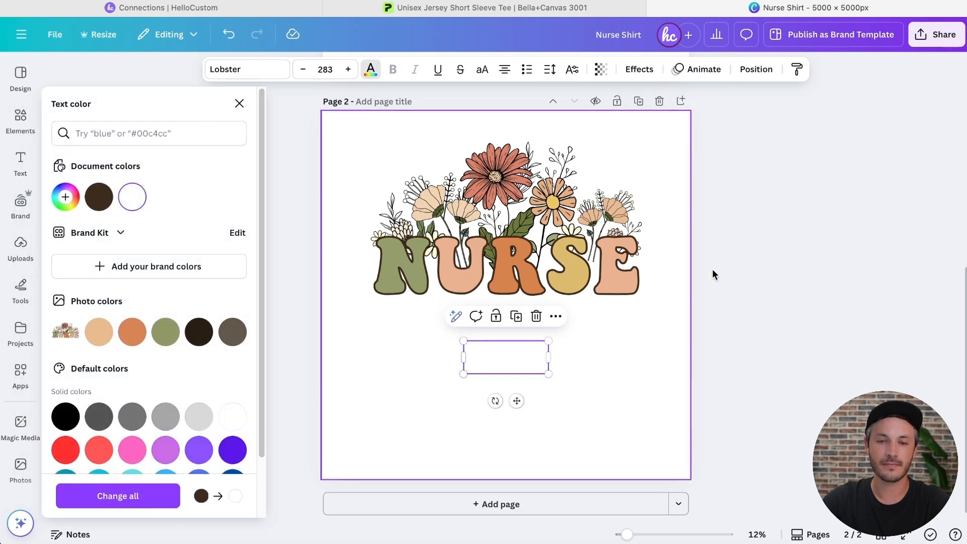
{"action": "left_click", "coordinate": [781, 276]}
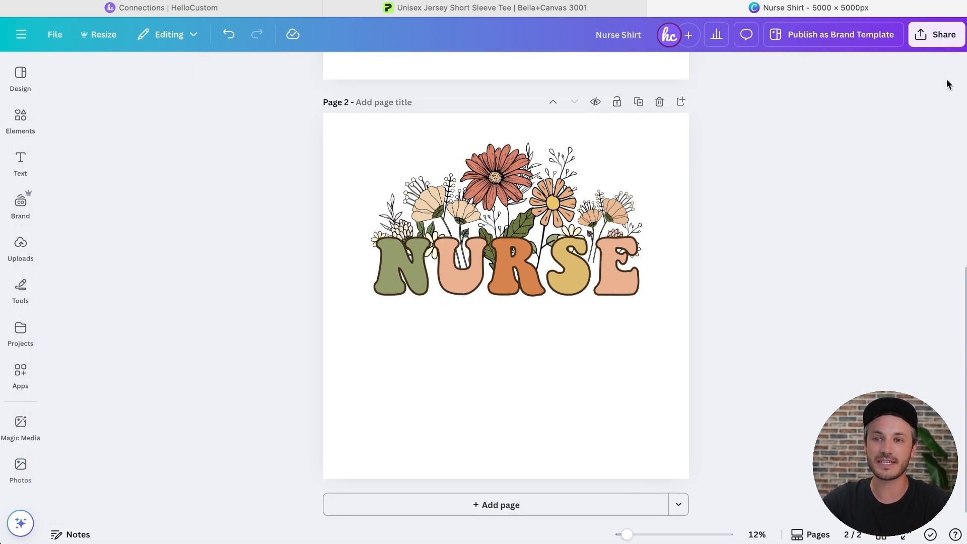
Download pages 1 and 2 of the design as PNG files with a transparent background
{"action": "left_click", "coordinate": [937, 35]}
{"action": "left_click", "coordinate": [754, 288]}
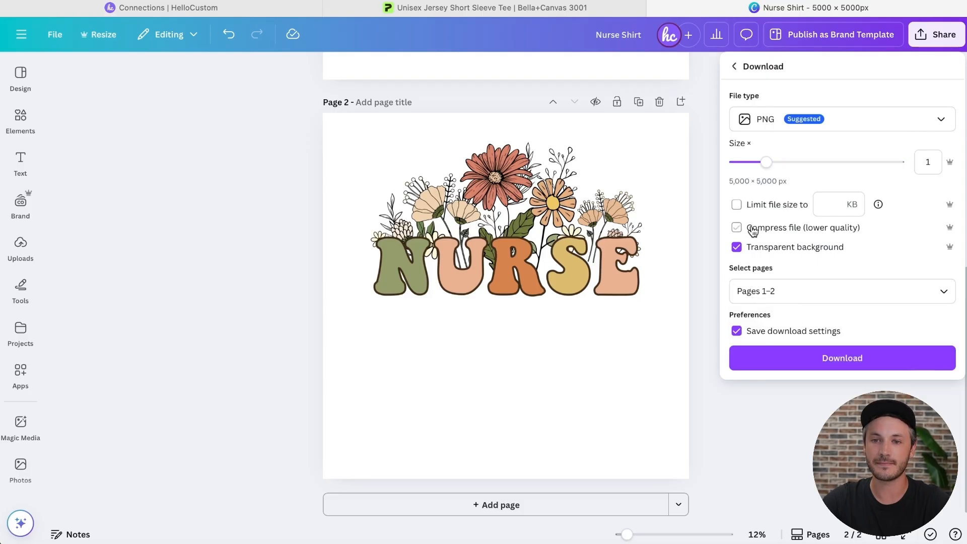
{"action": "left_click", "coordinate": [750, 291]}
{"action": "left_click", "coordinate": [769, 328]}
{"action": "left_click", "coordinate": [745, 438]}
{"action": "left_click", "coordinate": [767, 475]}
{"action": "left_click", "coordinate": [770, 370]}
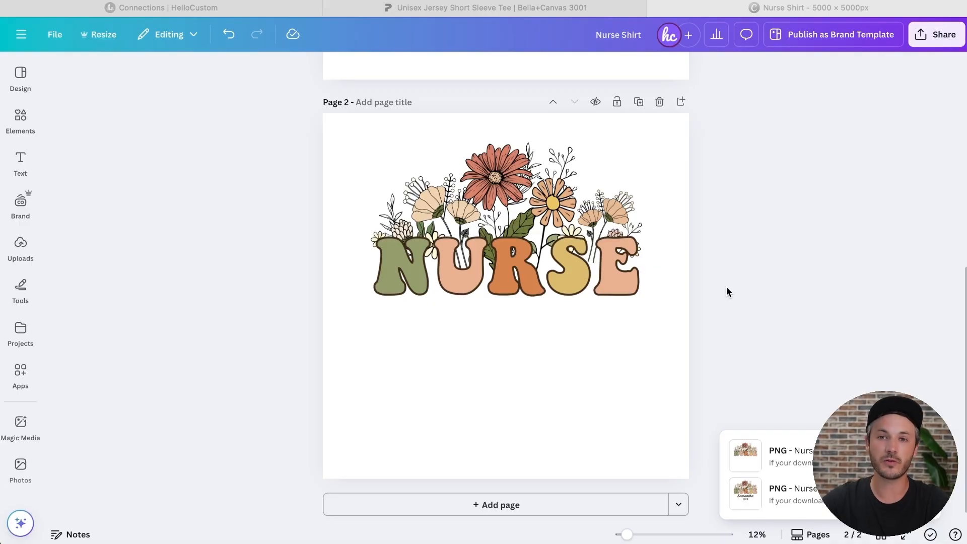
Switch to Printify and make color-specific designs for the Black, Heather Red, Asphalt and Brown tees
{"action": "left_click", "coordinate": [599, 11]}
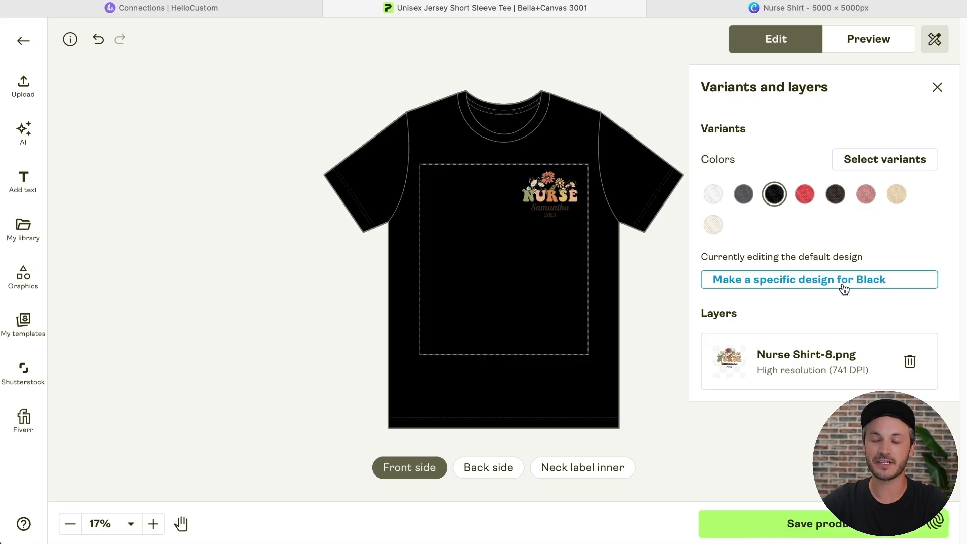
{"action": "left_click", "coordinate": [823, 284]}
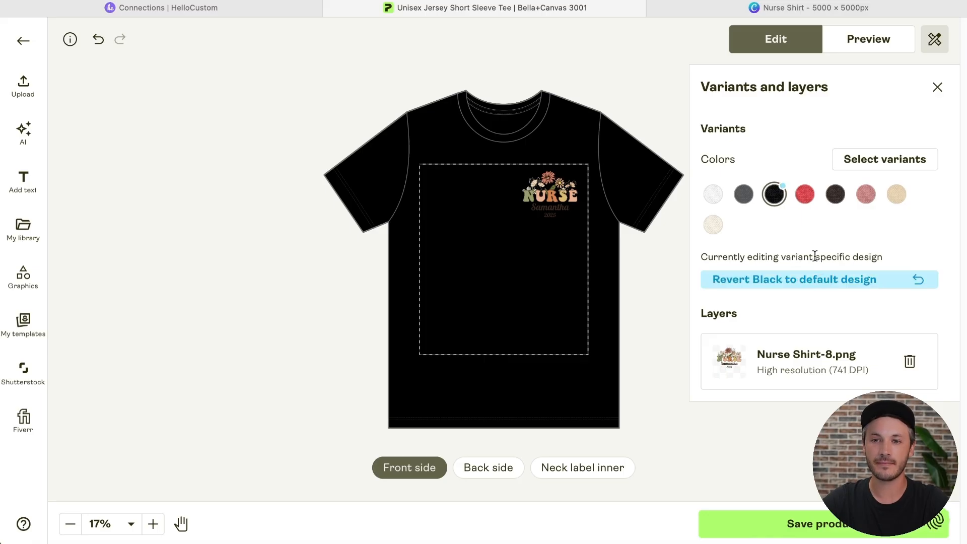
{"action": "left_click", "coordinate": [804, 194]}
{"action": "left_click", "coordinate": [782, 280]}
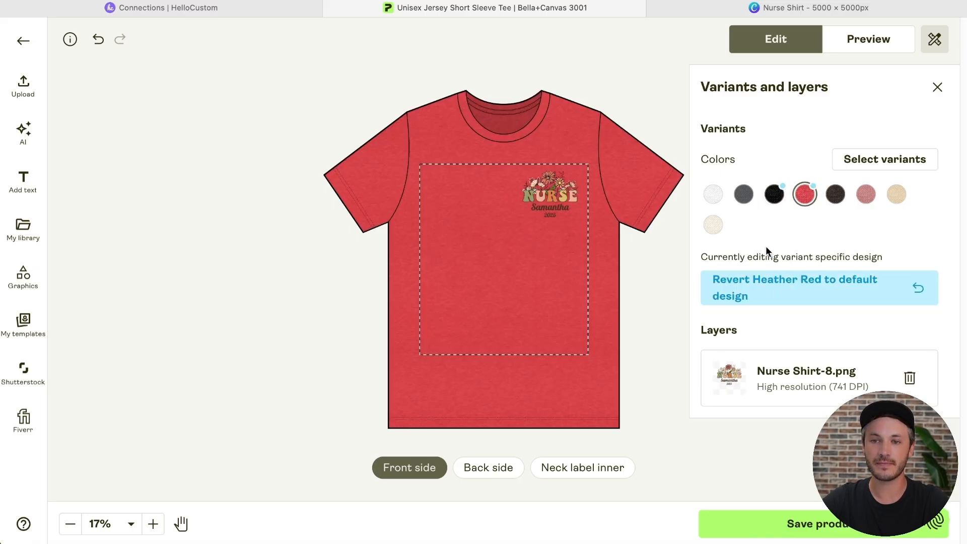
{"action": "left_click", "coordinate": [743, 194]}
{"action": "left_click", "coordinate": [761, 280]}
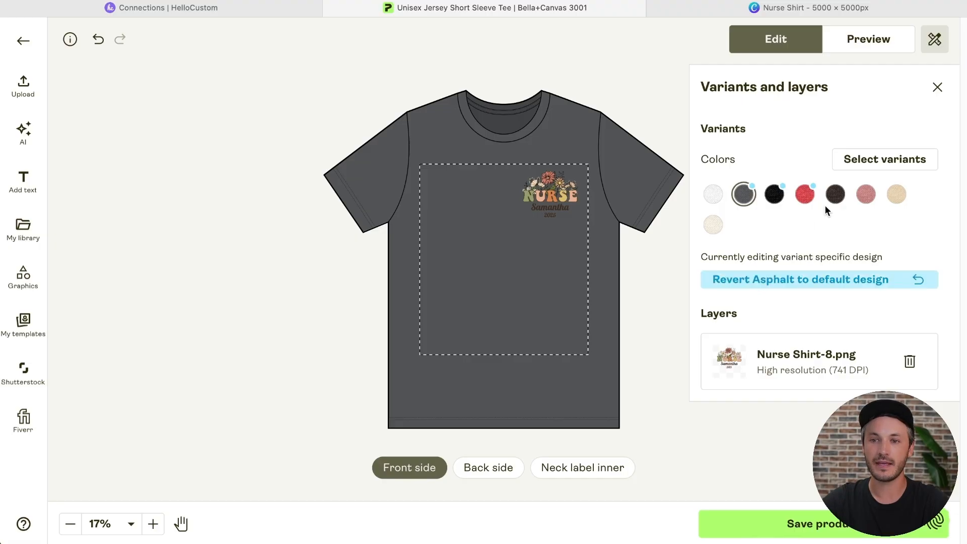
{"action": "left_click", "coordinate": [835, 194]}
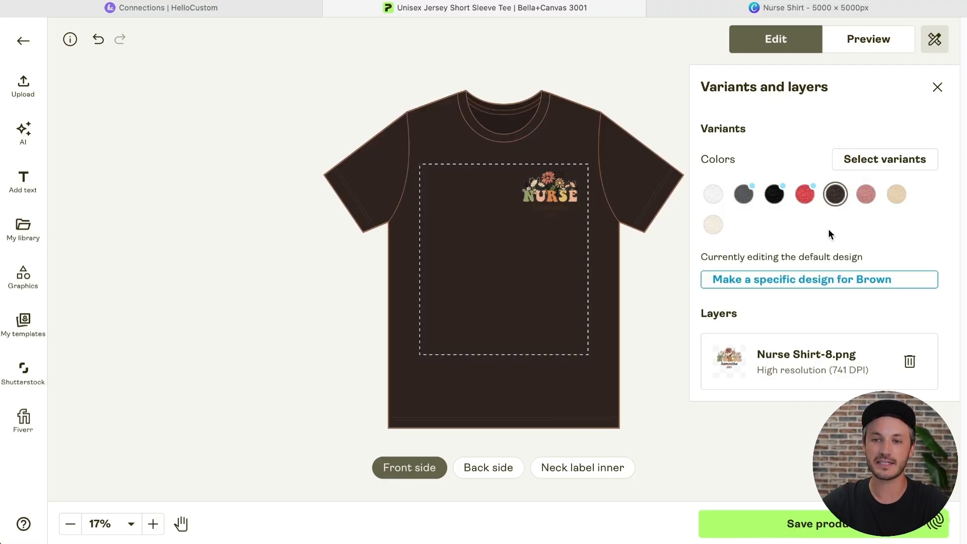
{"action": "left_click", "coordinate": [797, 280]}
Replace the Asphalt tee's graphic with Nurse Shirt-9.png, scaled to about 6.27 in wide near the print area's upper-right corner
{"action": "left_click", "coordinate": [745, 196]}
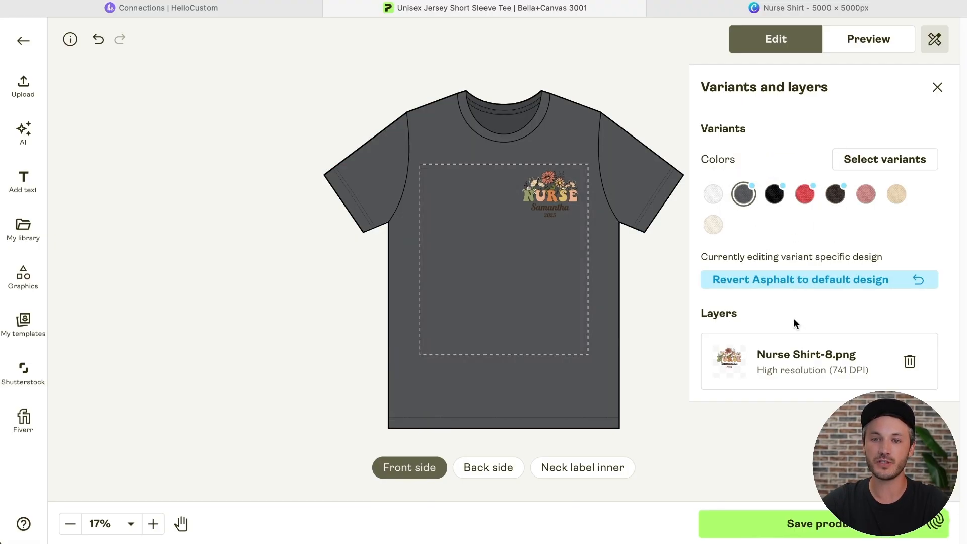
{"action": "left_click", "coordinate": [909, 361]}
{"action": "left_click", "coordinate": [24, 87]}
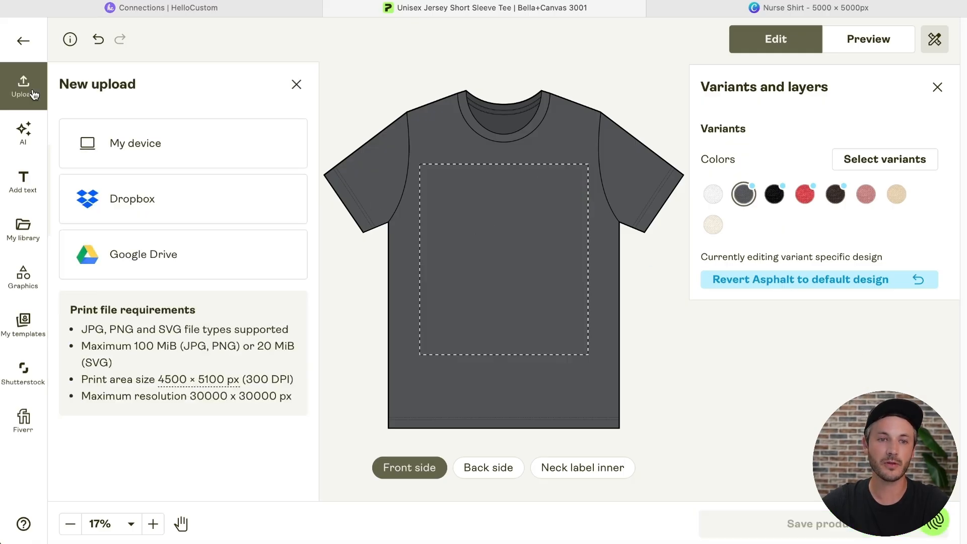
{"action": "left_click", "coordinate": [148, 145]}
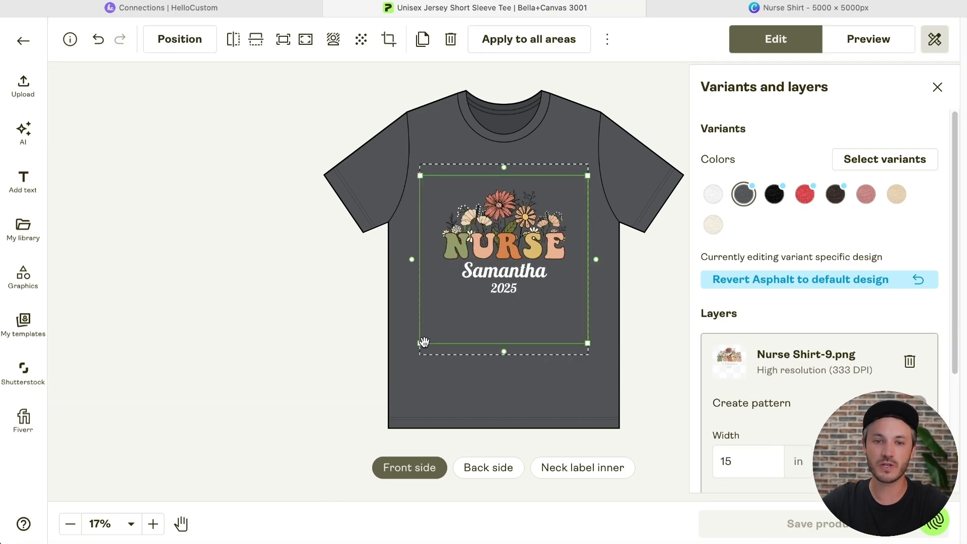
{"action": "left_click_drag", "start_coordinate": [421, 341], "coordinate": [541, 218]}
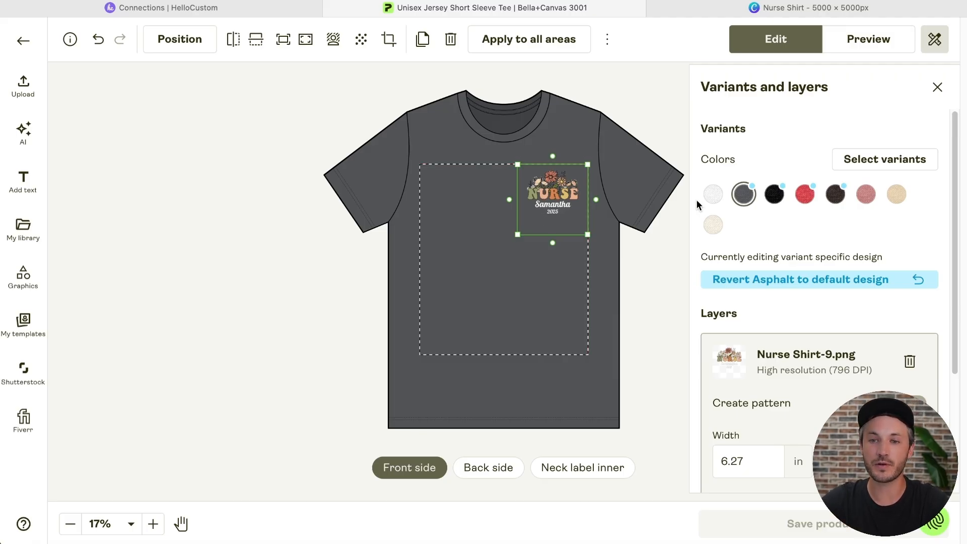
Match the Asphalt graphic to the White tee's design by setting its width to 6.74 in and aligning it to the print area's upper-right corner
{"action": "left_click", "coordinate": [713, 194]}
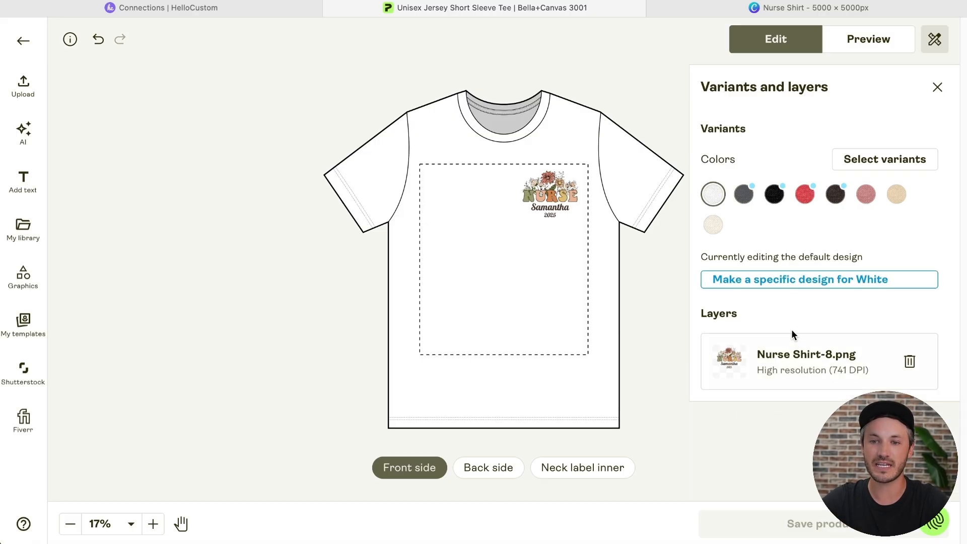
{"action": "left_click", "coordinate": [796, 354]}
{"action": "scroll", "coordinate": [795, 355], "scroll_direction": "down", "scroll_amount": 2}
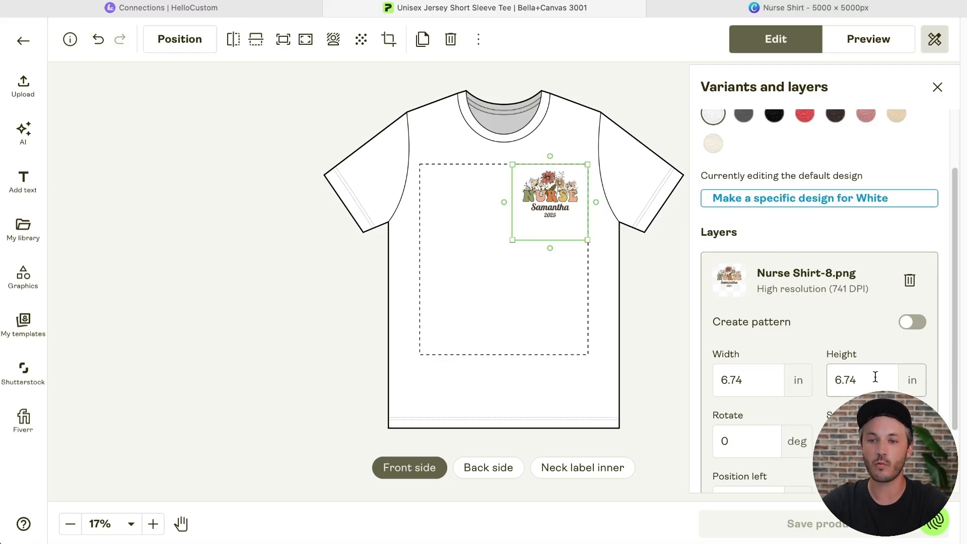
{"action": "left_click", "coordinate": [743, 115]}
{"action": "left_click", "coordinate": [589, 212]}
{"action": "left_click", "coordinate": [760, 461]}
{"action": "key", "text": "BackSpace"}
{"action": "key", "text": "BackSpace"}
{"action": "key", "text": "BackSpace"}
{"action": "type", "text": ".74"}
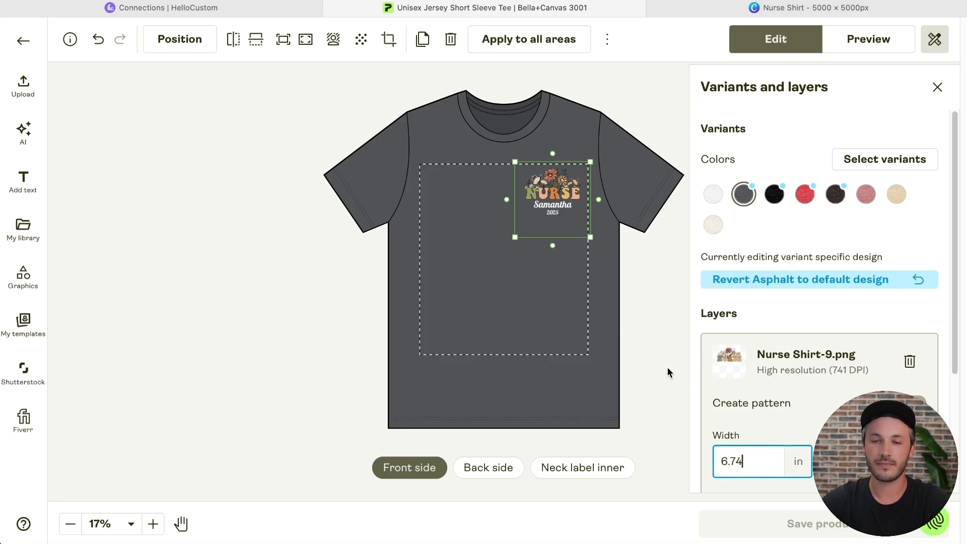
{"action": "left_click_drag", "start_coordinate": [571, 222], "coordinate": [567, 223]}
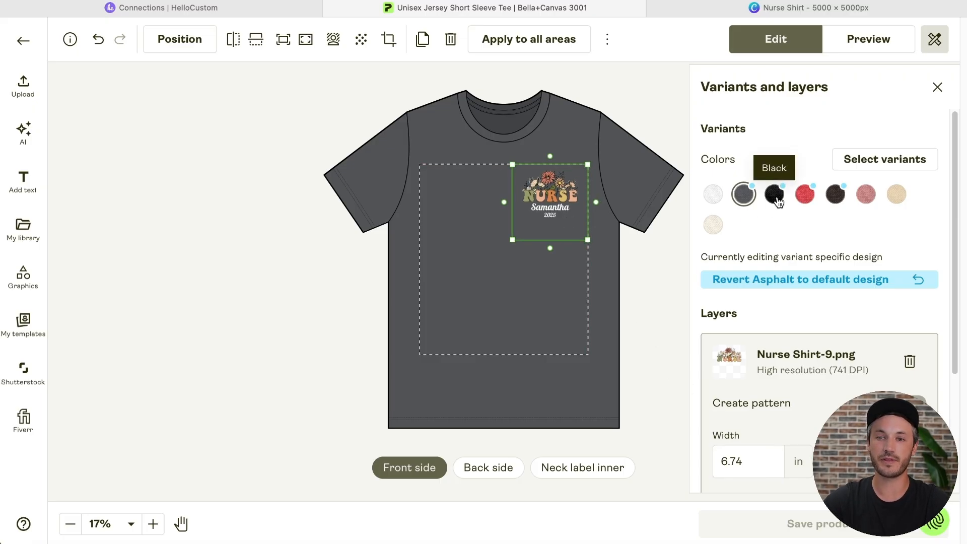
Check the design on each tee color from White and Asphalt through Soft Cream and Natural
{"action": "left_click", "coordinate": [747, 198]}
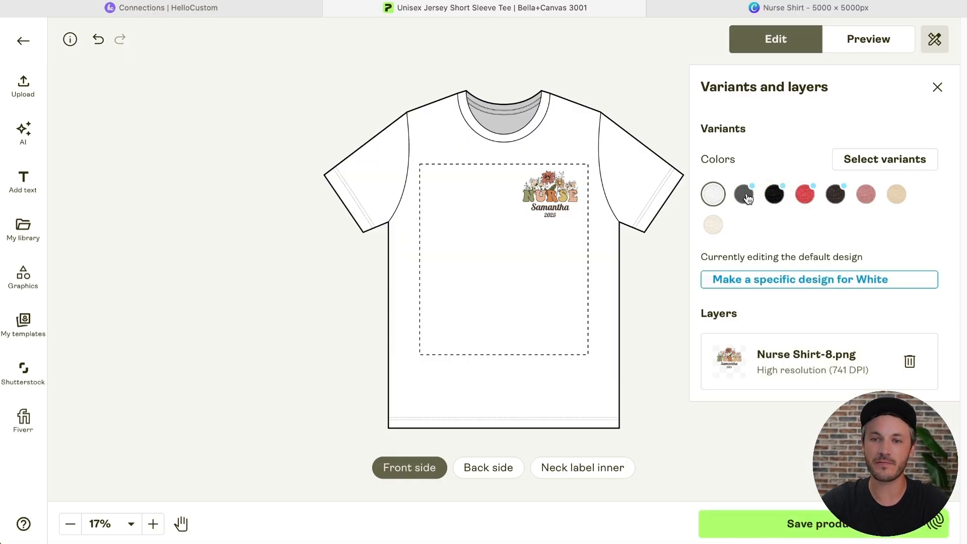
{"action": "left_click", "coordinate": [744, 197]}
{"action": "left_click", "coordinate": [774, 196]}
{"action": "left_click", "coordinate": [804, 197]}
{"action": "left_click", "coordinate": [835, 197]}
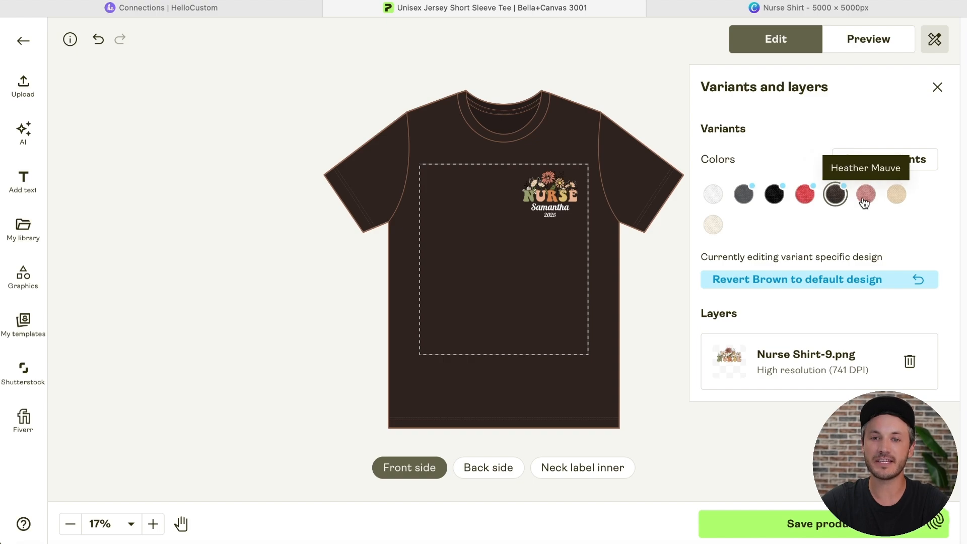
{"action": "left_click", "coordinate": [865, 197]}
{"action": "left_click", "coordinate": [896, 197]}
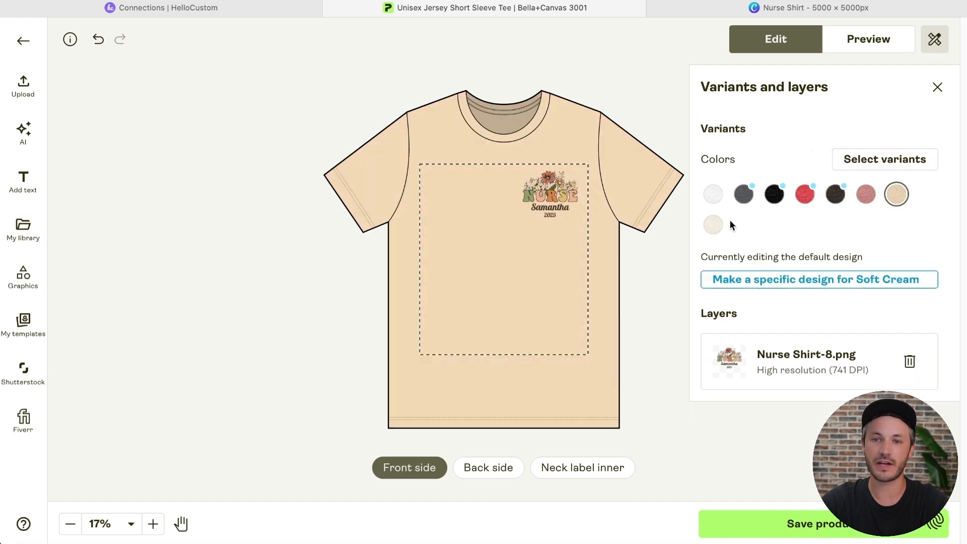
{"action": "left_click", "coordinate": [712, 225]}
{"action": "left_click", "coordinate": [714, 196]}
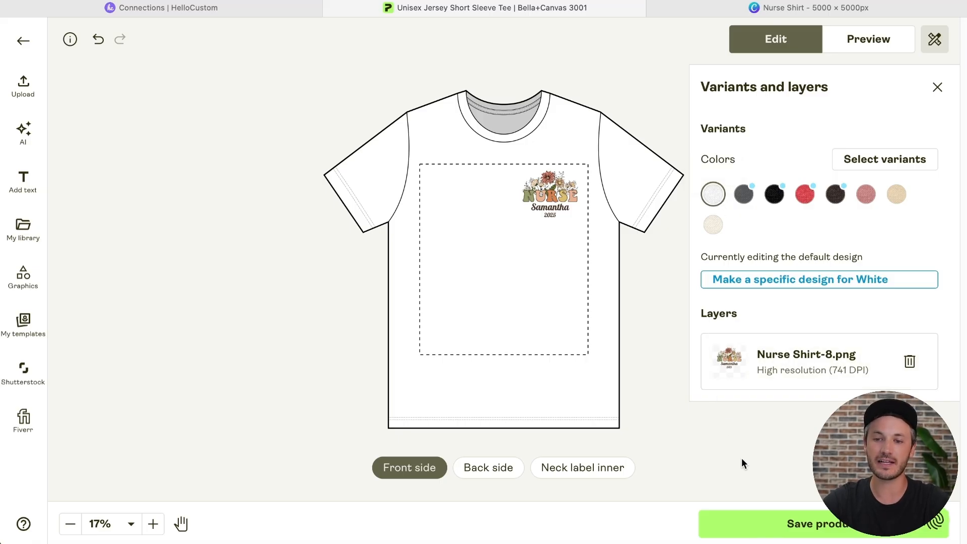
Save the product, switch to the Etsy listings, and open the Unisex Jersey Short Sleeve Tee listing for editing
{"action": "left_click", "coordinate": [781, 534]}
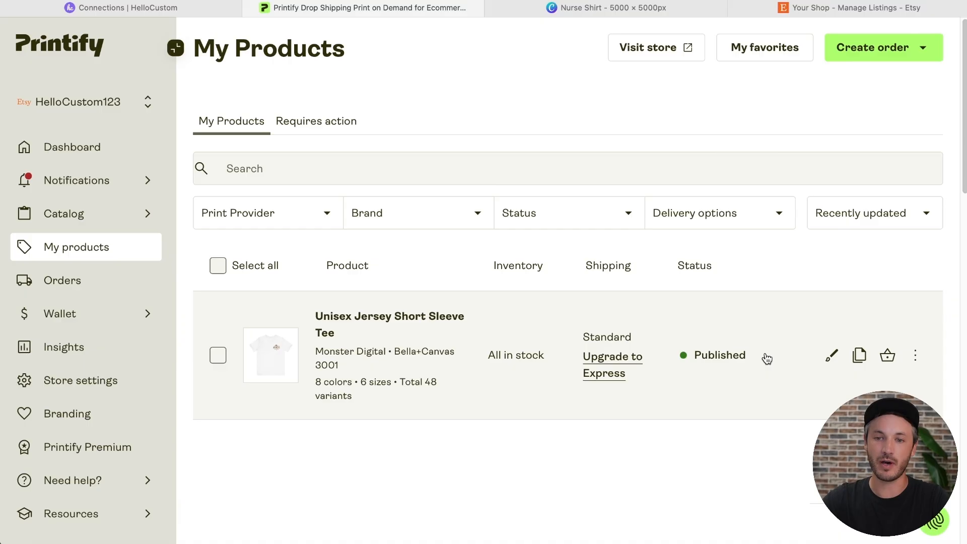
{"action": "left_click", "coordinate": [825, 9]}
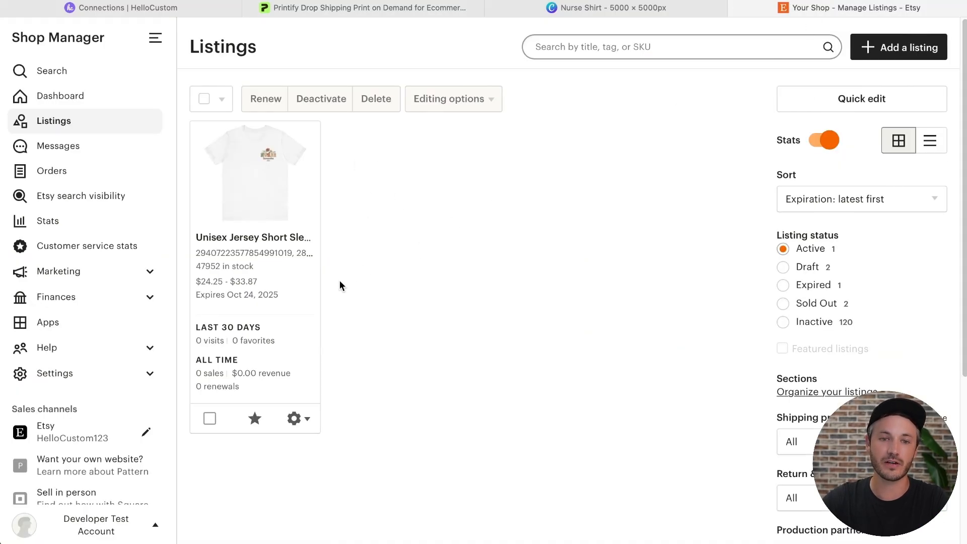
{"action": "left_click", "coordinate": [304, 177]}
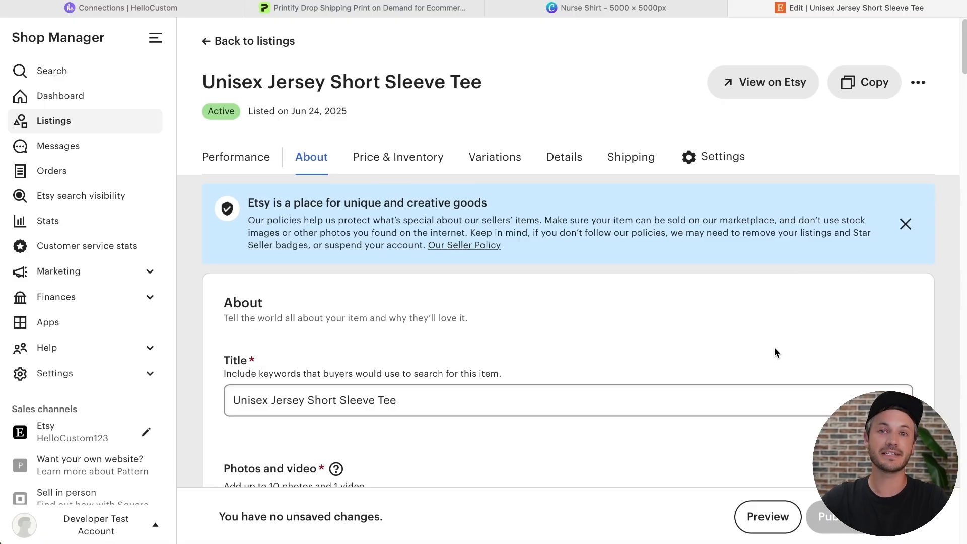
Add personalization to the tee's Etsy listing and publish the change
{"action": "scroll", "coordinate": [780, 317], "scroll_direction": "down", "scroll_amount": 5}
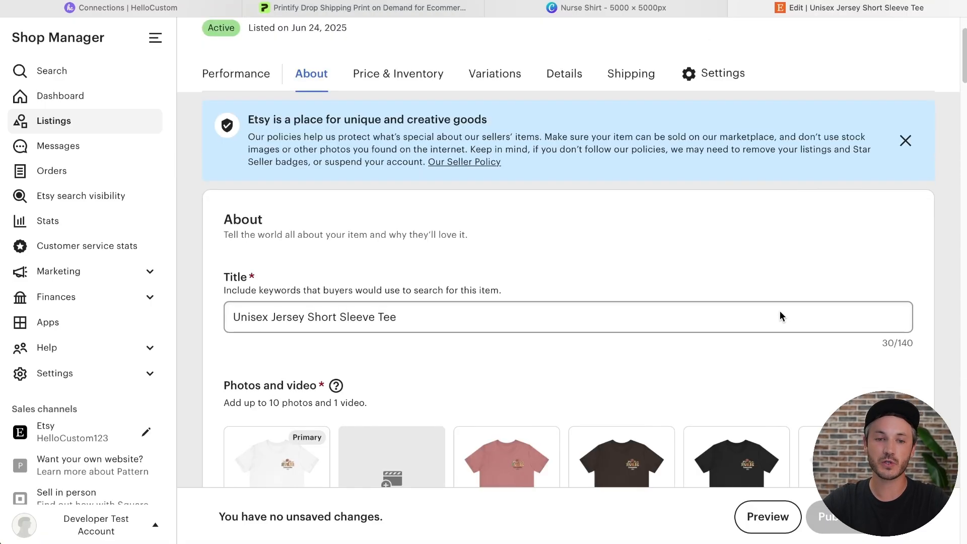
{"action": "scroll", "coordinate": [781, 316], "scroll_direction": "down", "scroll_amount": 12}
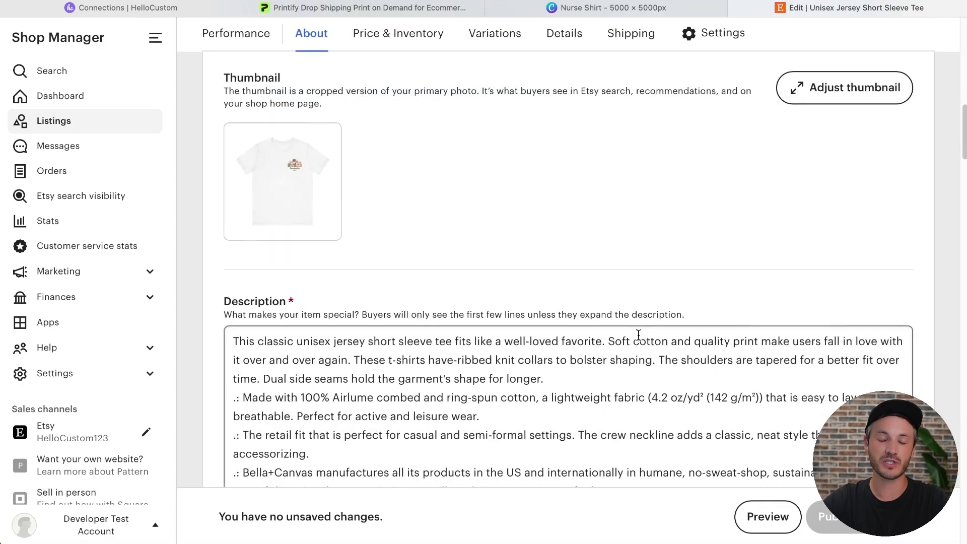
{"action": "scroll", "coordinate": [638, 335], "scroll_direction": "down", "scroll_amount": 5}
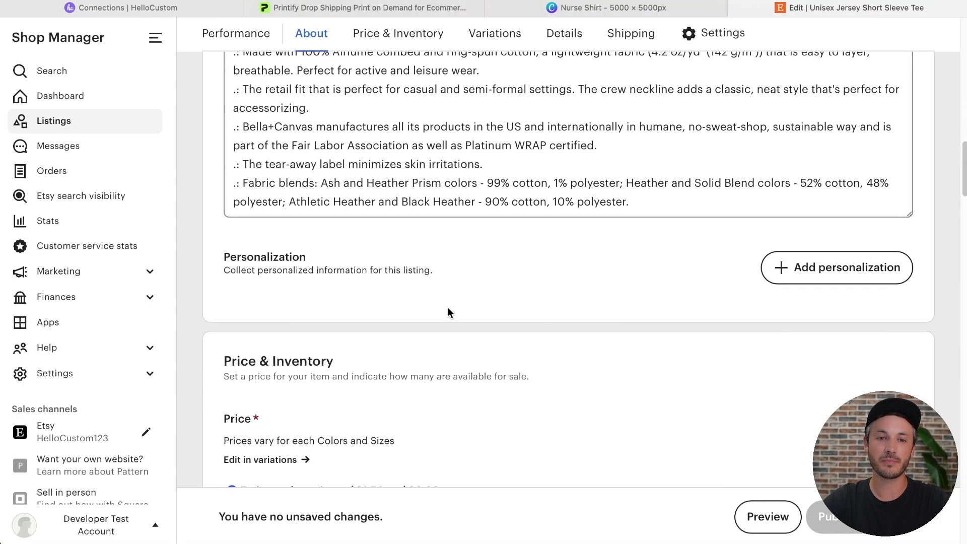
{"action": "left_click", "coordinate": [802, 272]}
{"action": "scroll", "coordinate": [750, 277], "scroll_direction": "down", "scroll_amount": 1}
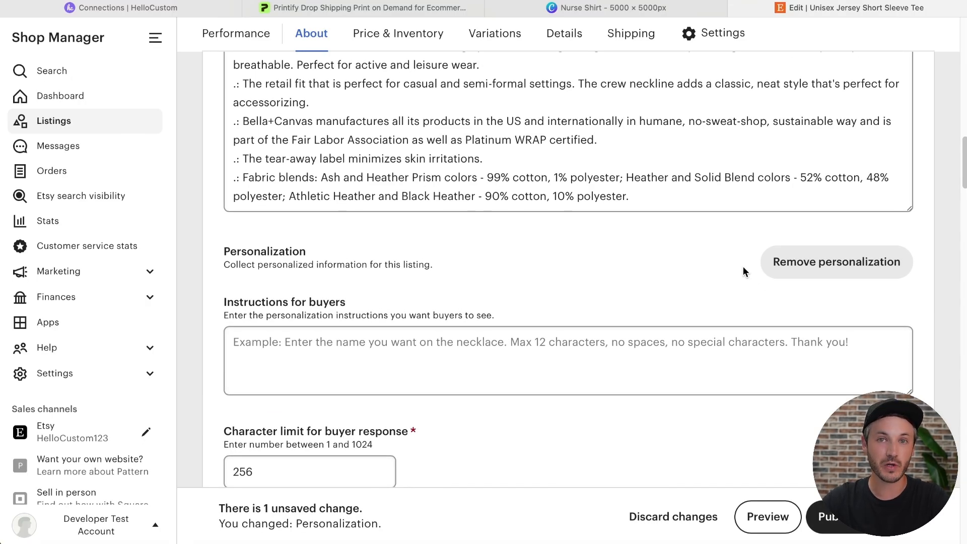
{"action": "scroll", "coordinate": [742, 266], "scroll_direction": "down", "scroll_amount": 2}
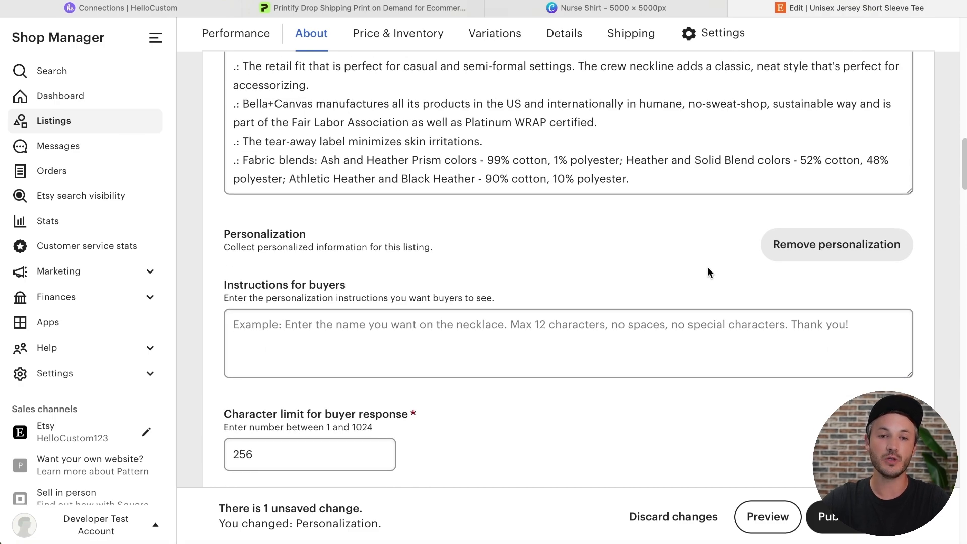
{"action": "scroll", "coordinate": [552, 329], "scroll_direction": "down", "scroll_amount": 2}
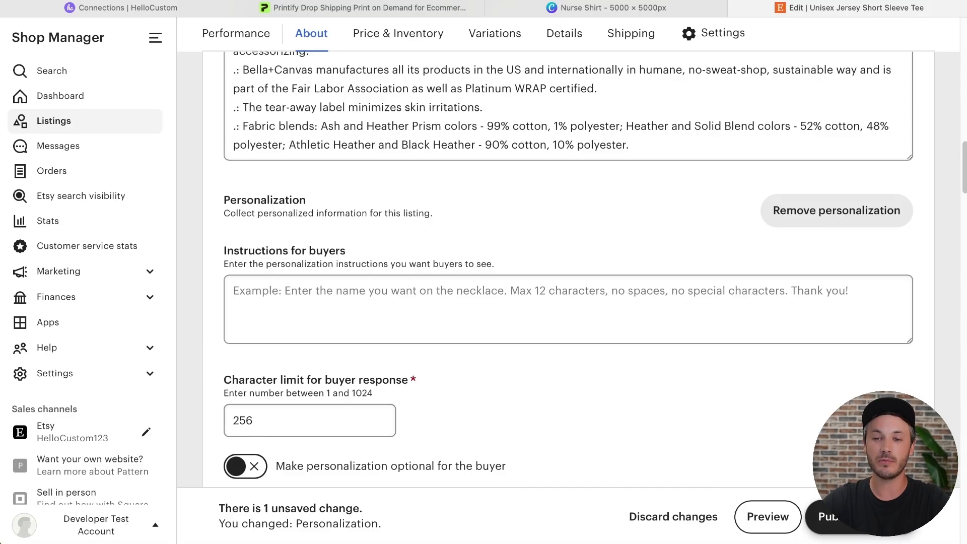
{"action": "left_click", "coordinate": [857, 516]}
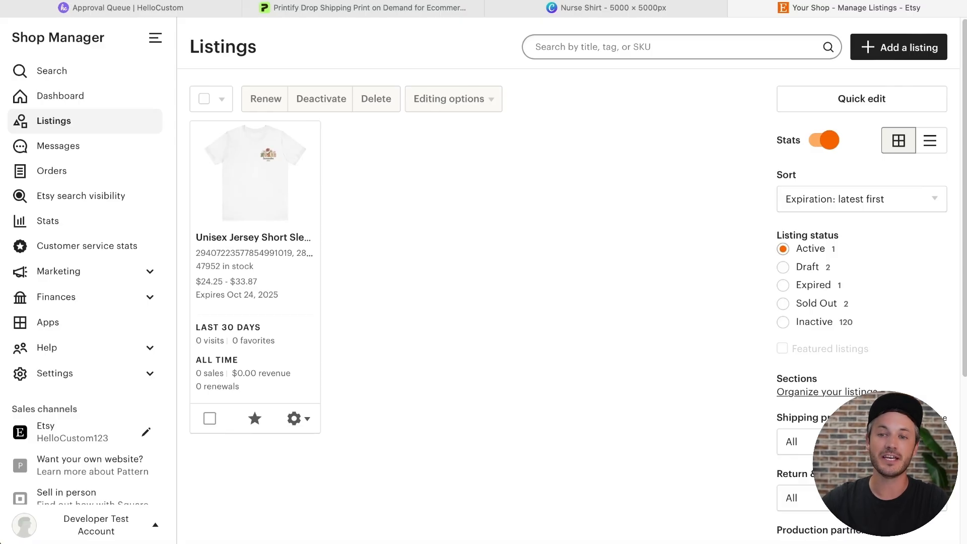
Switch to HelloCustom and start a new template in its Templates section
{"action": "left_click", "coordinate": [186, 11]}
{"action": "left_click", "coordinate": [124, 211]}
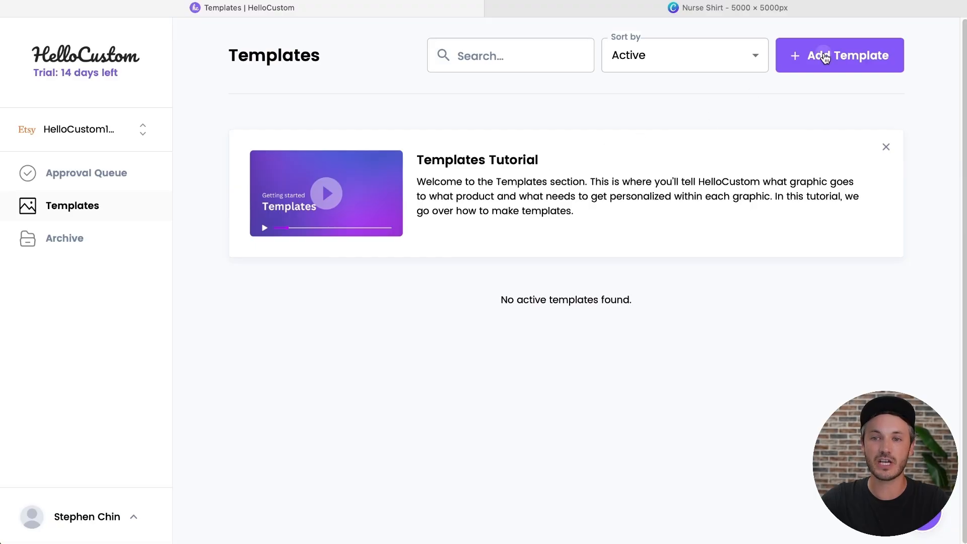
{"action": "left_click", "coordinate": [823, 55]}
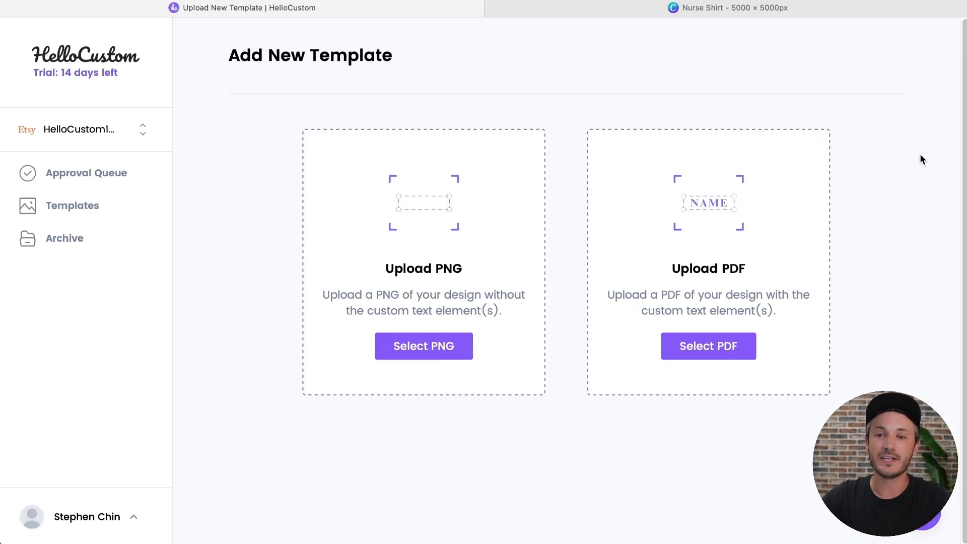
Switch to the Nurse Shirt design in Canva and download only page 1 as a PDF Print file
{"action": "left_click", "coordinate": [838, 10]}
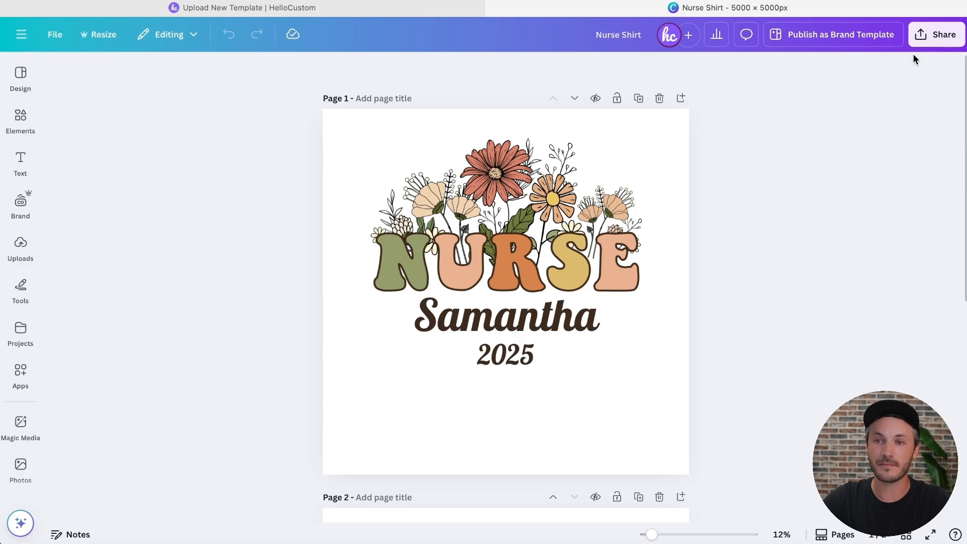
{"action": "left_click", "coordinate": [928, 44]}
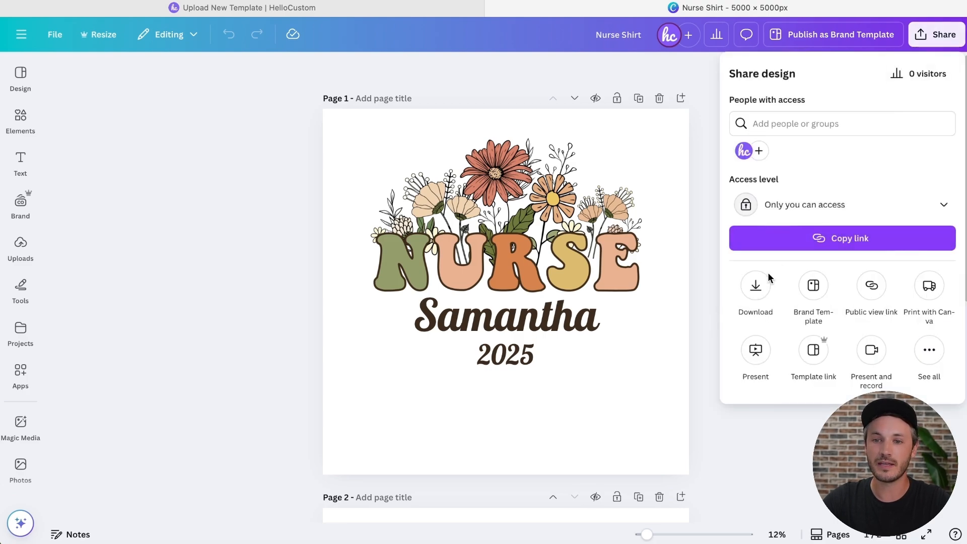
{"action": "left_click", "coordinate": [751, 297]}
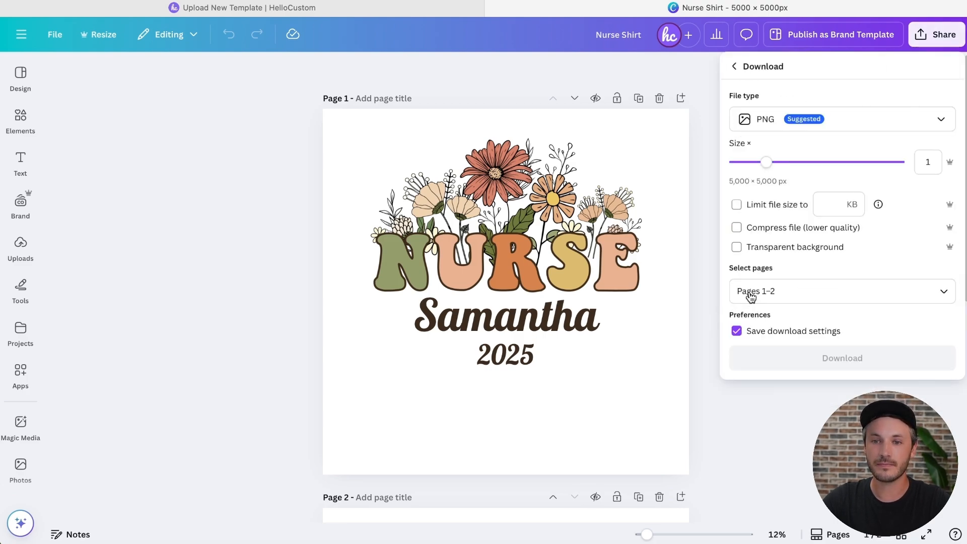
{"action": "left_click", "coordinate": [767, 128]}
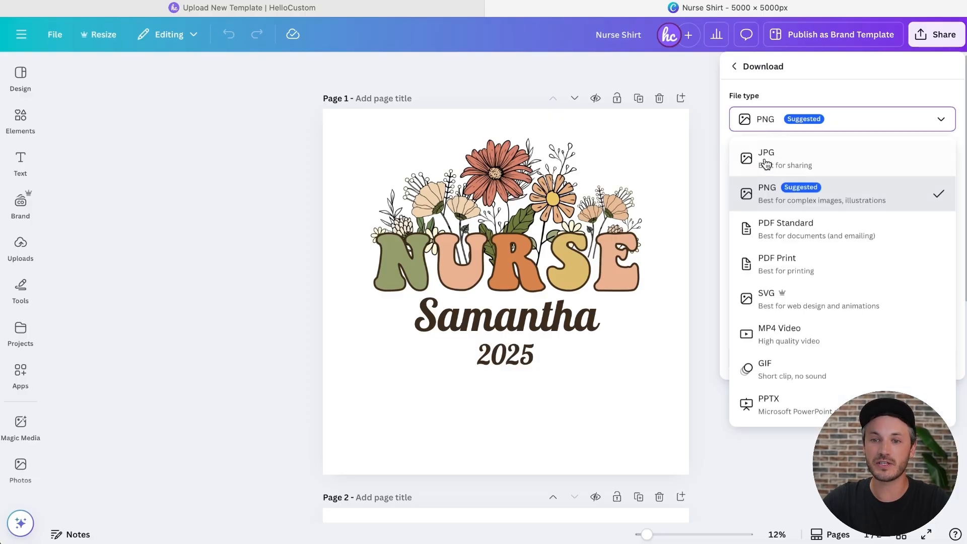
{"action": "left_click", "coordinate": [774, 270]}
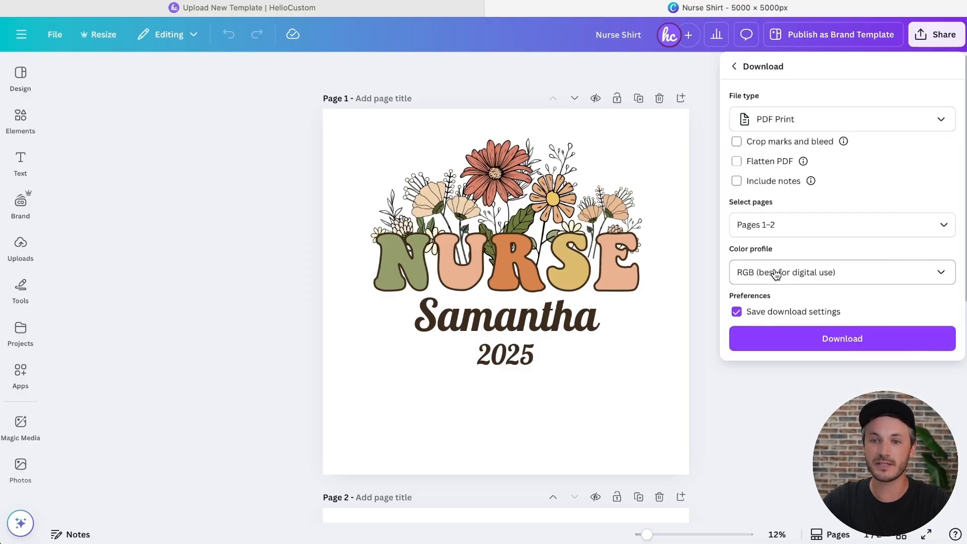
{"action": "left_click", "coordinate": [772, 226]}
{"action": "left_click", "coordinate": [770, 260]}
{"action": "left_click", "coordinate": [781, 338]}
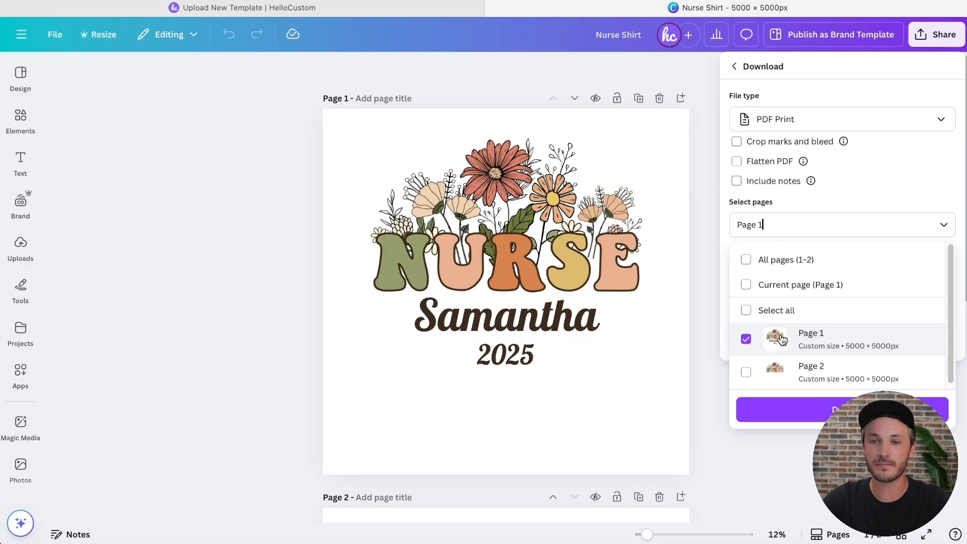
{"action": "left_click", "coordinate": [781, 372]}
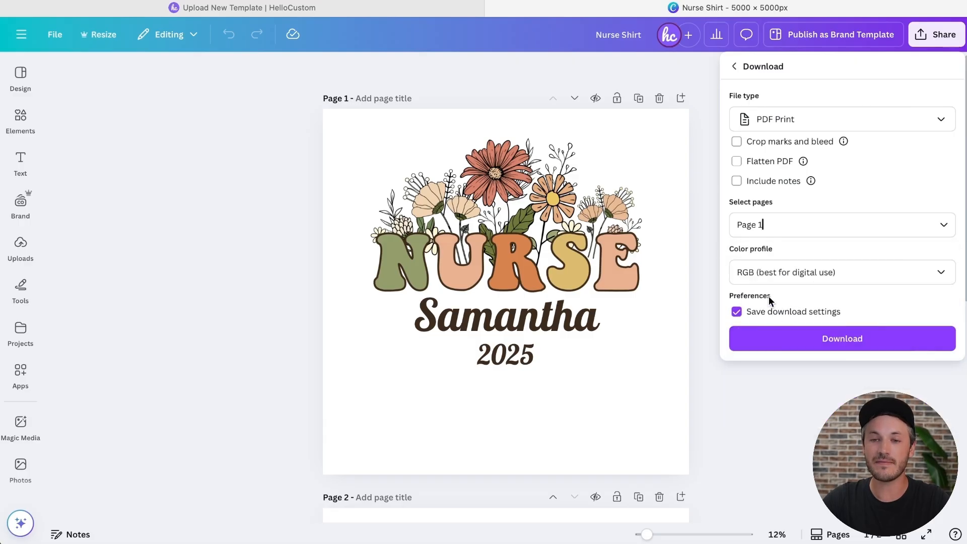
{"action": "left_click", "coordinate": [791, 338]}
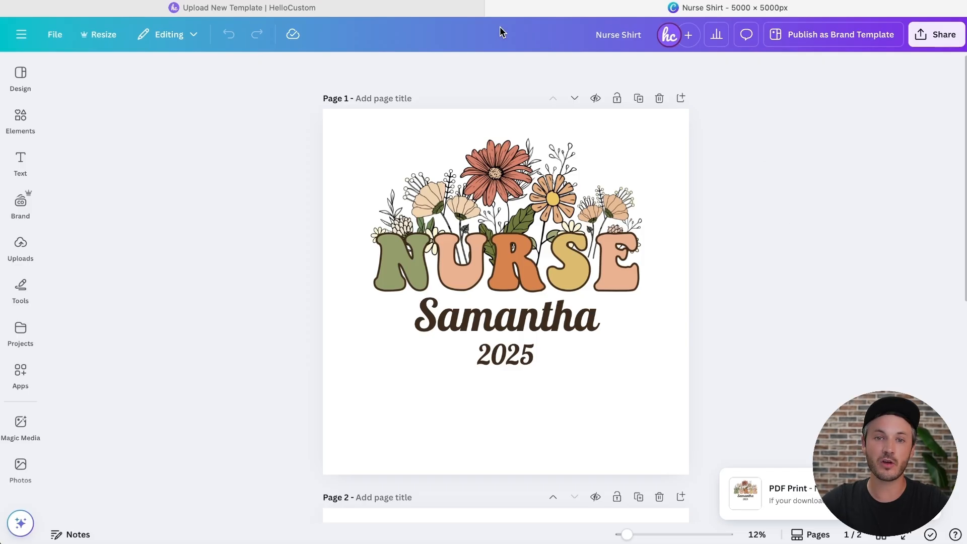
Return to HelloCustom, upload the Nurse Shirt PDF as the new template, and select all its elements to check they are separate
{"action": "left_click", "coordinate": [446, 8]}
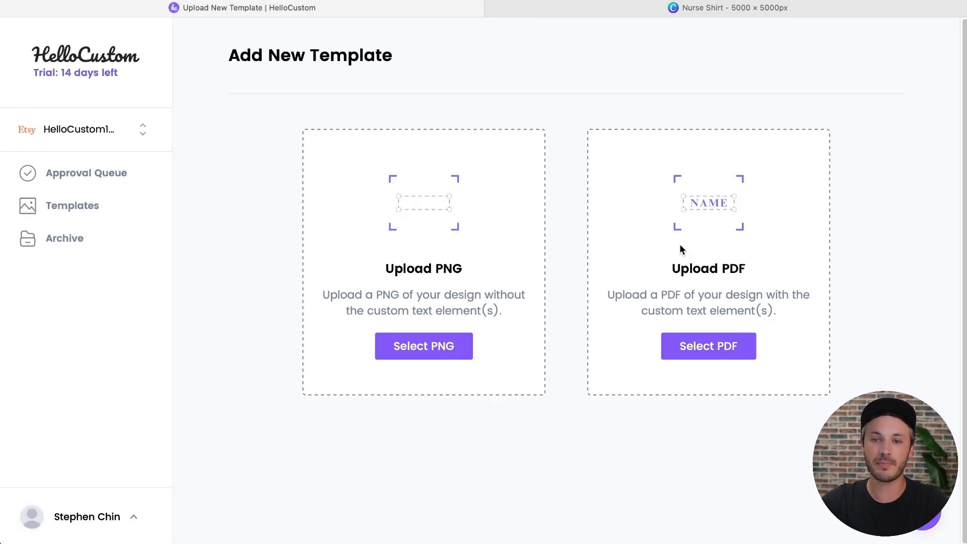
{"action": "left_click", "coordinate": [699, 345]}
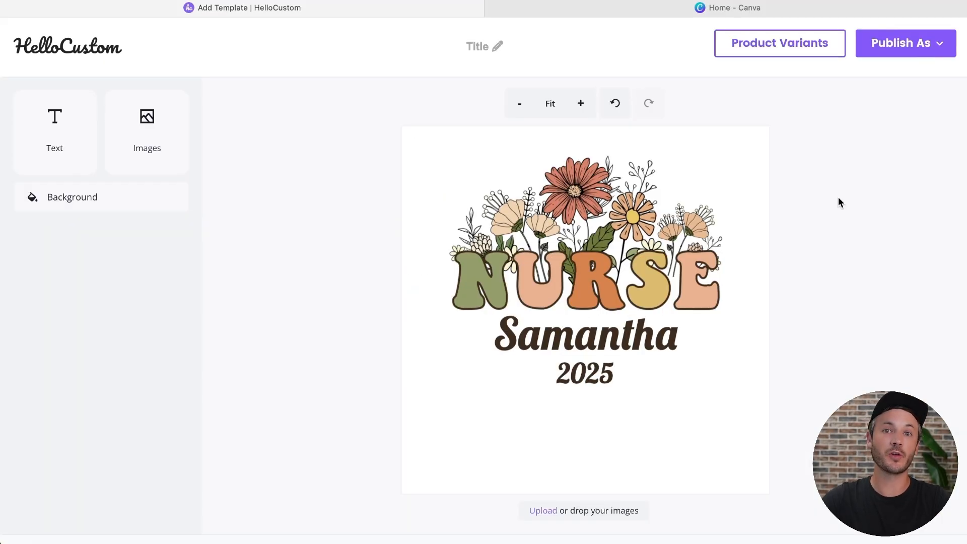
{"action": "left_click_drag", "start_coordinate": [811, 107], "coordinate": [365, 525]}
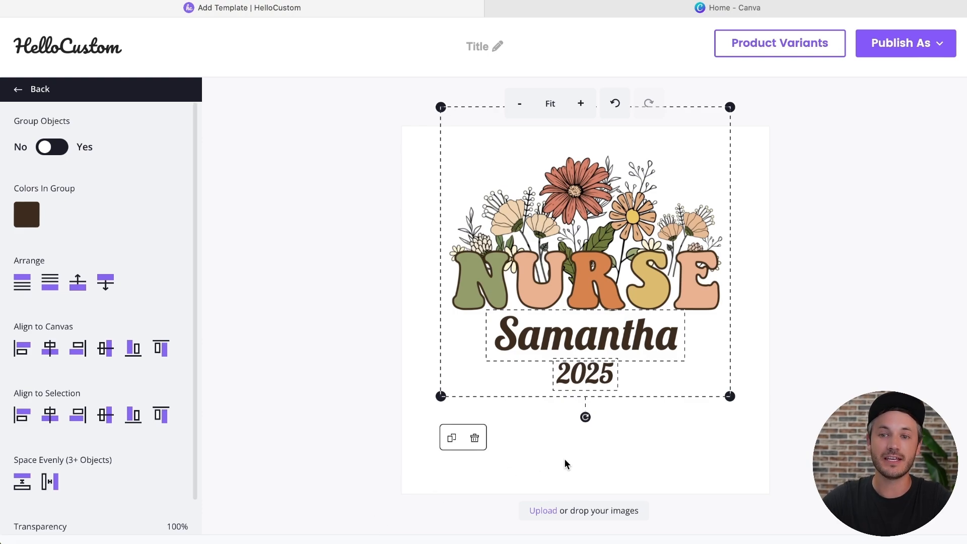
{"action": "left_click", "coordinate": [818, 283]}
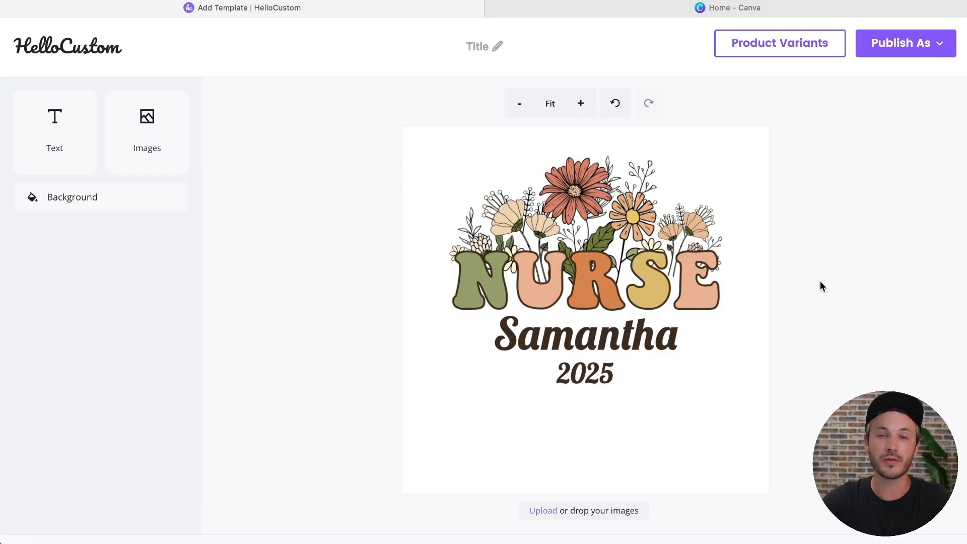
Title the template "Nurse Shirt"
{"action": "left_click", "coordinate": [498, 46]}
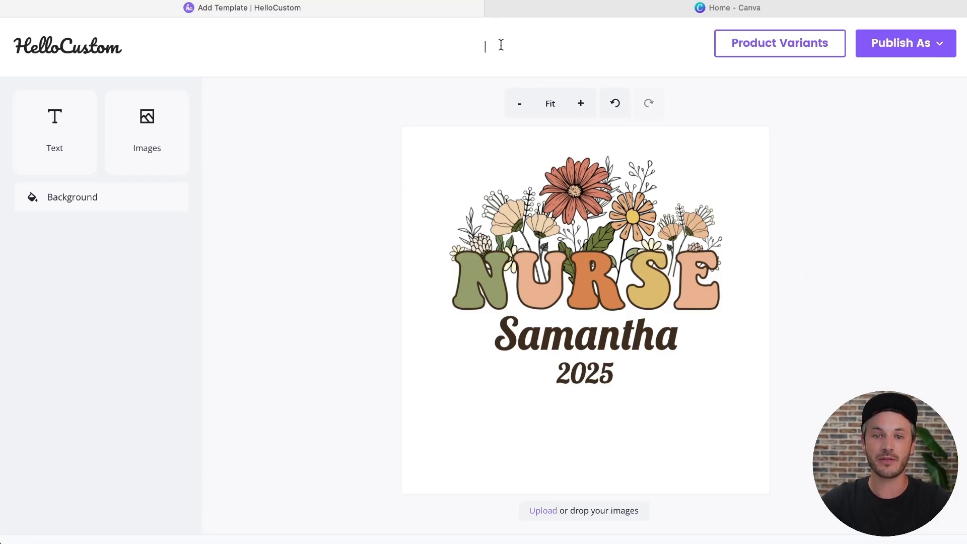
{"action": "type", "text": "Nurse"}
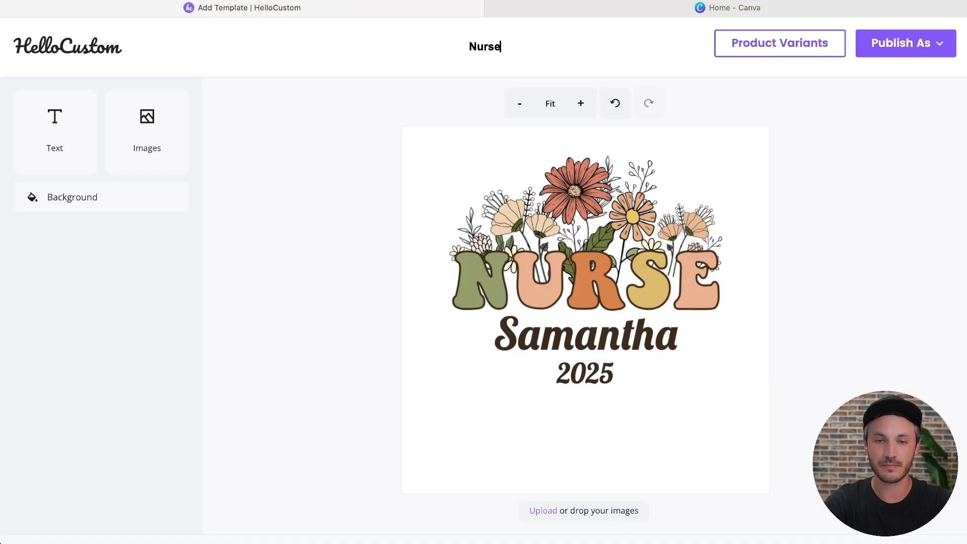
{"action": "type", "text": " Shirt"}
{"action": "key", "text": "Return"}
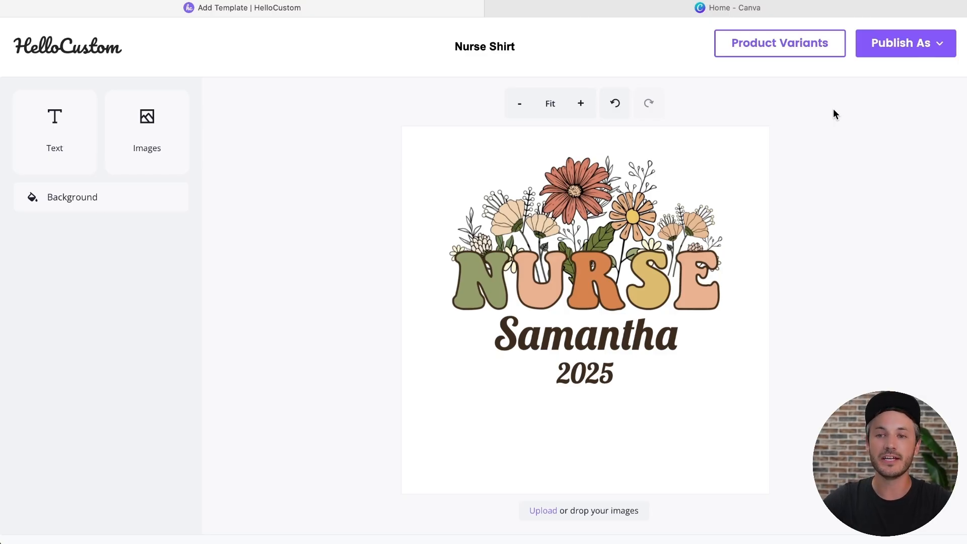
Link the template's product variants to the first active Etsy listing for the personalized registered nurse T-shirt
{"action": "left_click", "coordinate": [813, 53]}
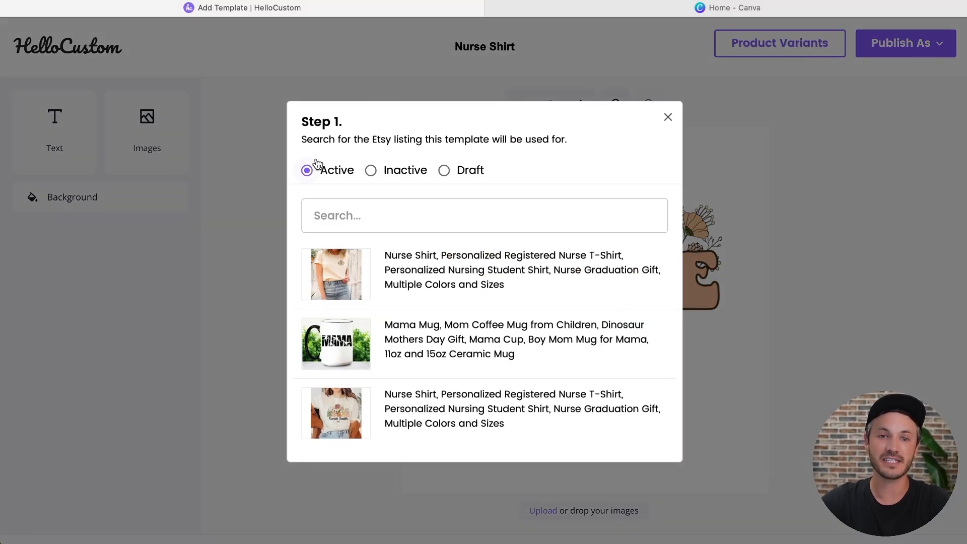
{"action": "left_click", "coordinate": [468, 205]}
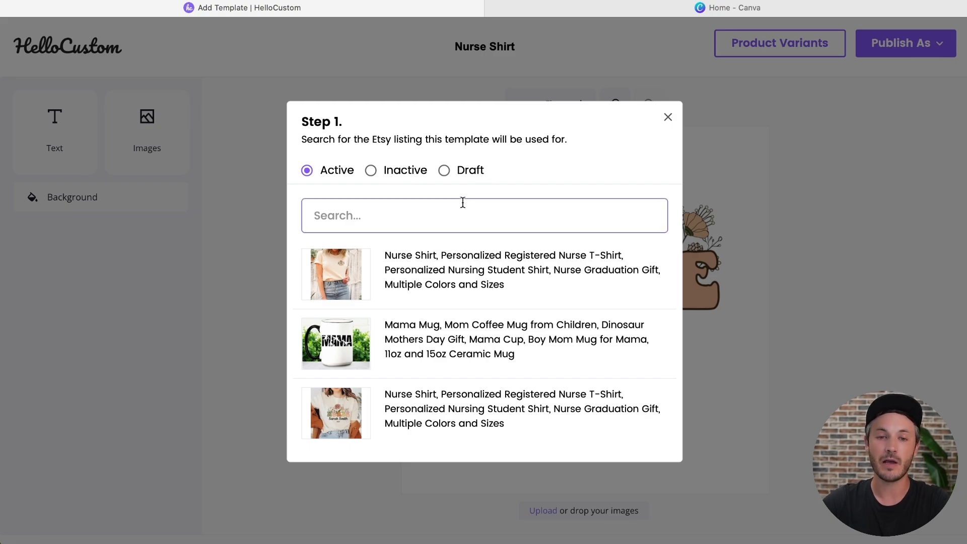
{"action": "left_click", "coordinate": [419, 271]}
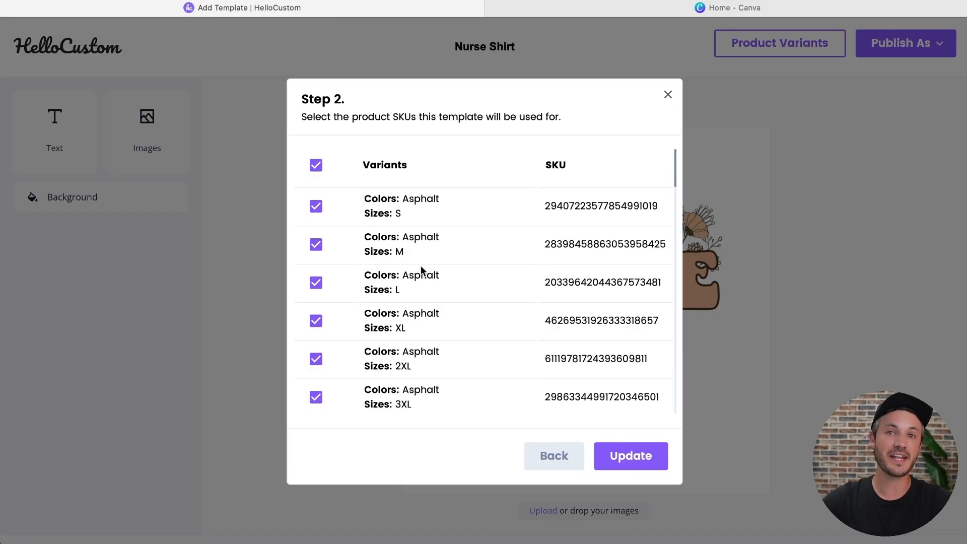
Deselect the dark shirt variants such as Asphalt and Brown, keep light ones such as Heather Mauve, and update the template's variants
{"action": "scroll", "coordinate": [421, 271], "scroll_direction": "down", "scroll_amount": 6}
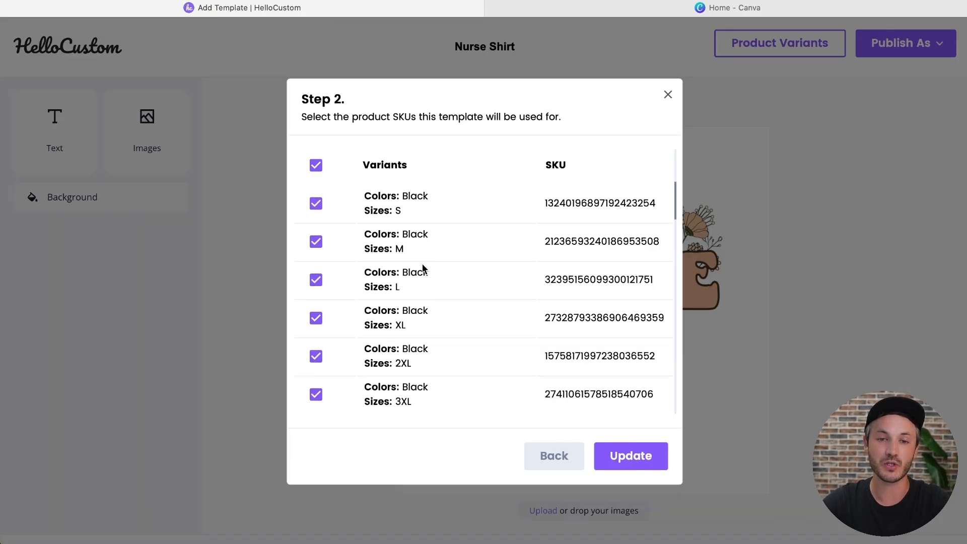
{"action": "scroll", "coordinate": [421, 269], "scroll_direction": "down", "scroll_amount": 4}
{"action": "scroll", "coordinate": [423, 267], "scroll_direction": "up", "scroll_amount": 15}
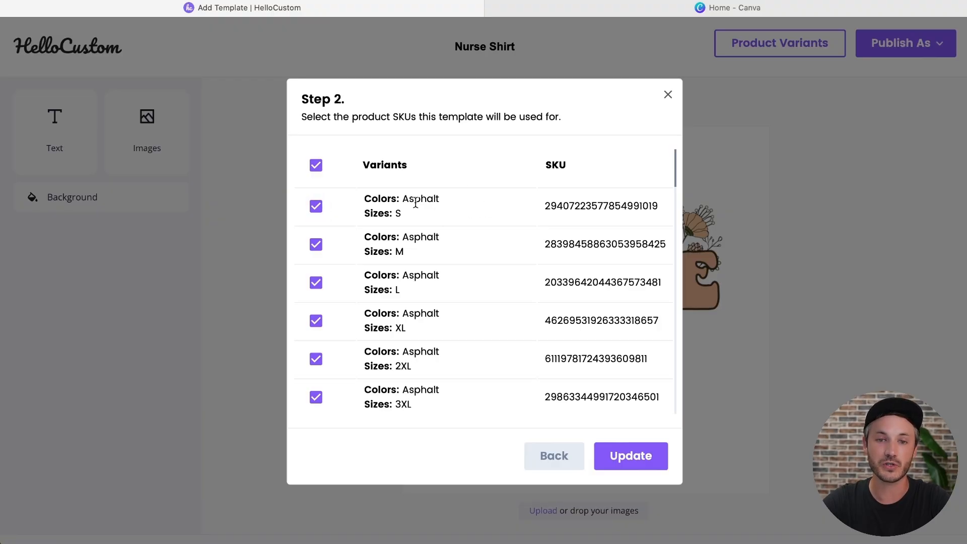
{"action": "left_click", "coordinate": [316, 207]}
{"action": "left_click", "coordinate": [316, 245]}
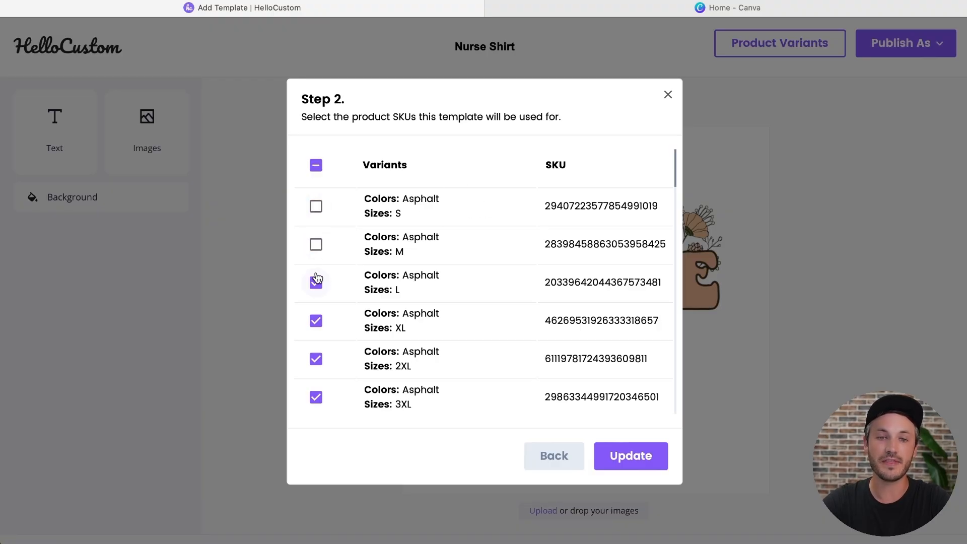
{"action": "left_click", "coordinate": [316, 281]}
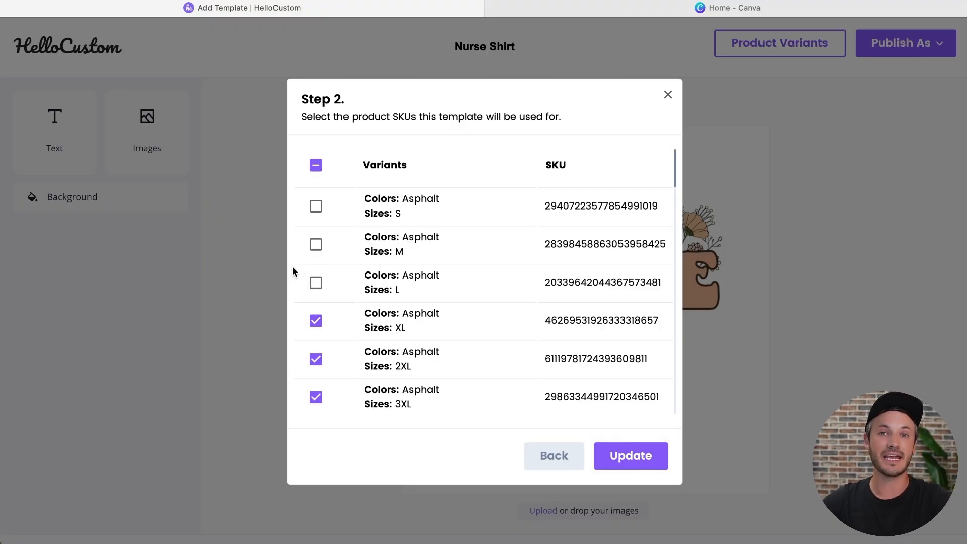
{"action": "scroll", "coordinate": [322, 287], "scroll_direction": "down", "scroll_amount": 10}
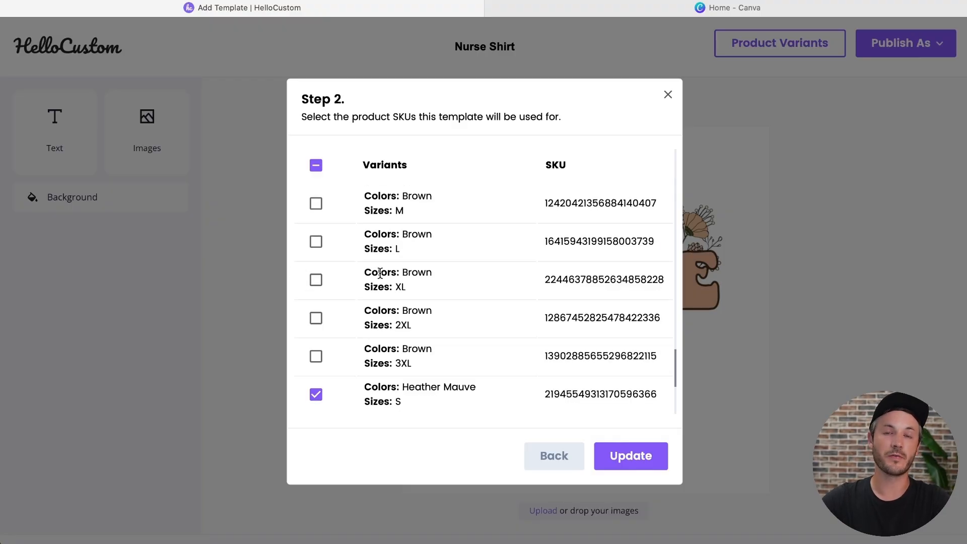
{"action": "scroll", "coordinate": [337, 294], "scroll_direction": "down", "scroll_amount": 3}
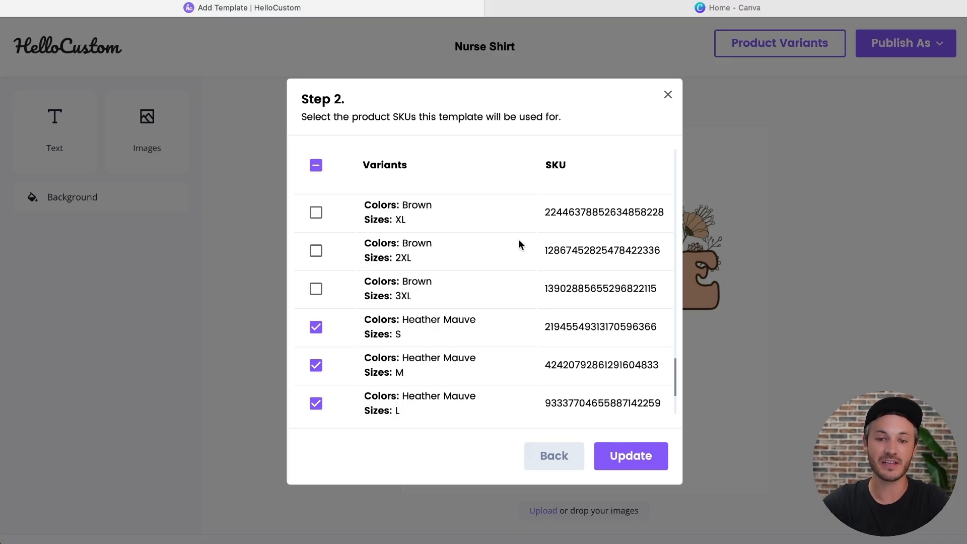
{"action": "left_click", "coordinate": [610, 456]}
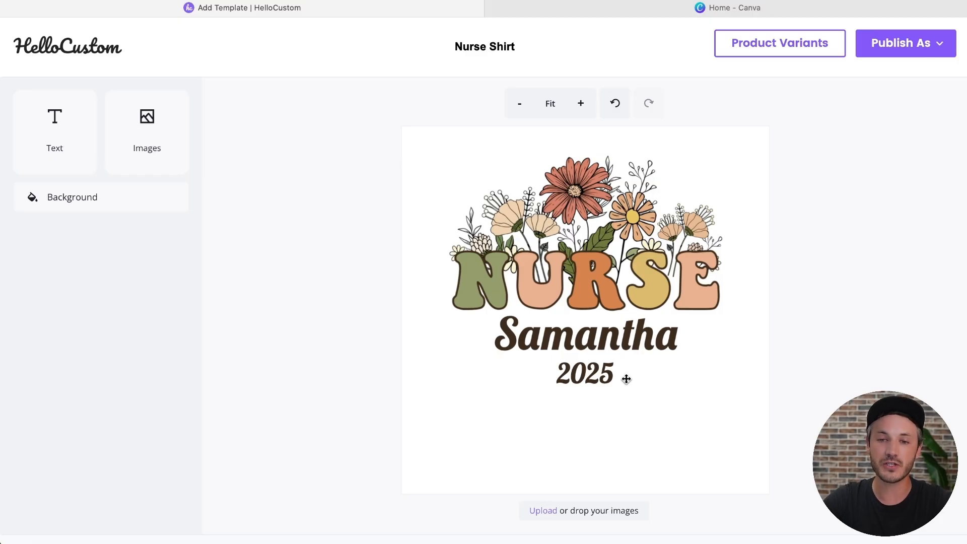
Widen the name text box on both sides to span nearly the whole canvas width
{"action": "left_click", "coordinate": [615, 340]}
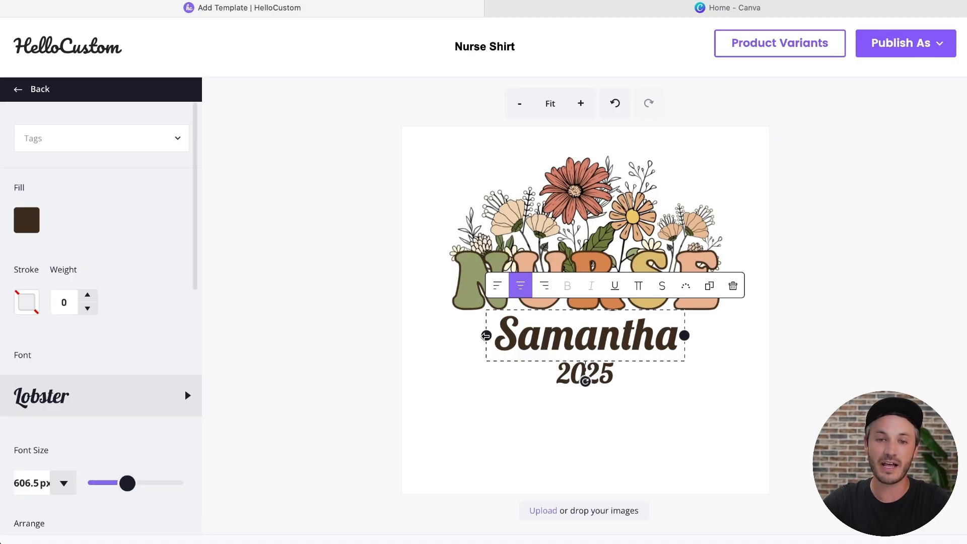
{"action": "left_click_drag", "start_coordinate": [485, 335], "coordinate": [419, 335]}
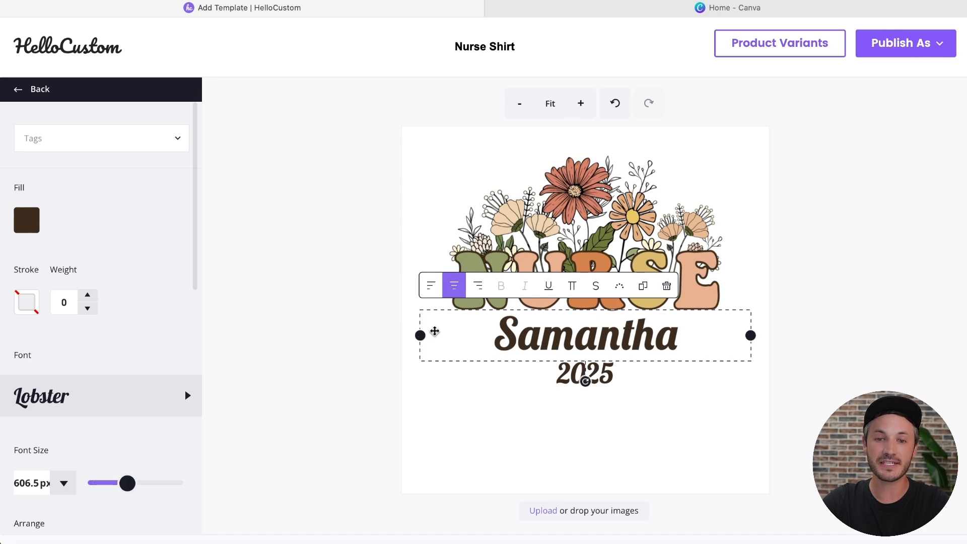
Try left alignment, right alignment and all capitals on the name text, returning it to centered regular case
{"action": "left_click", "coordinate": [432, 287]}
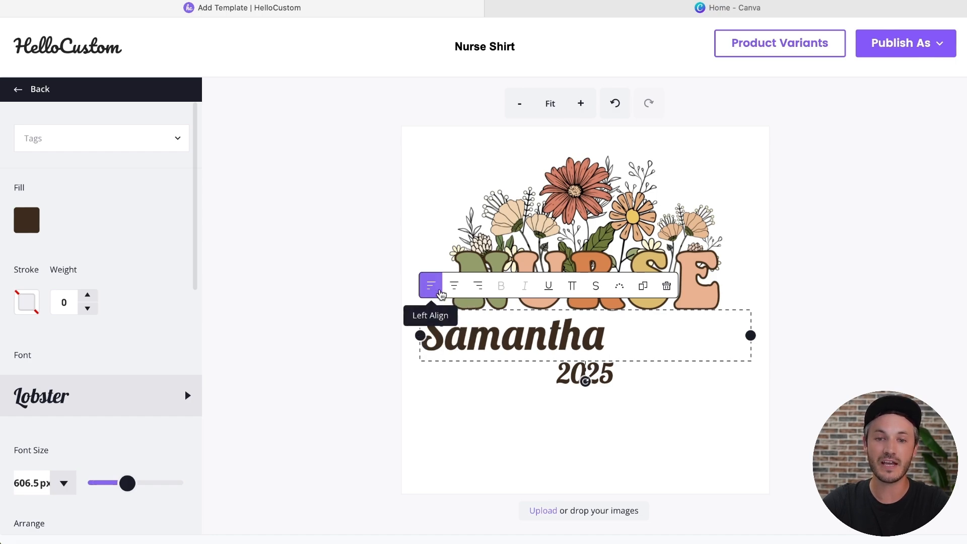
{"action": "left_click", "coordinate": [477, 287]}
{"action": "left_click", "coordinate": [453, 291]}
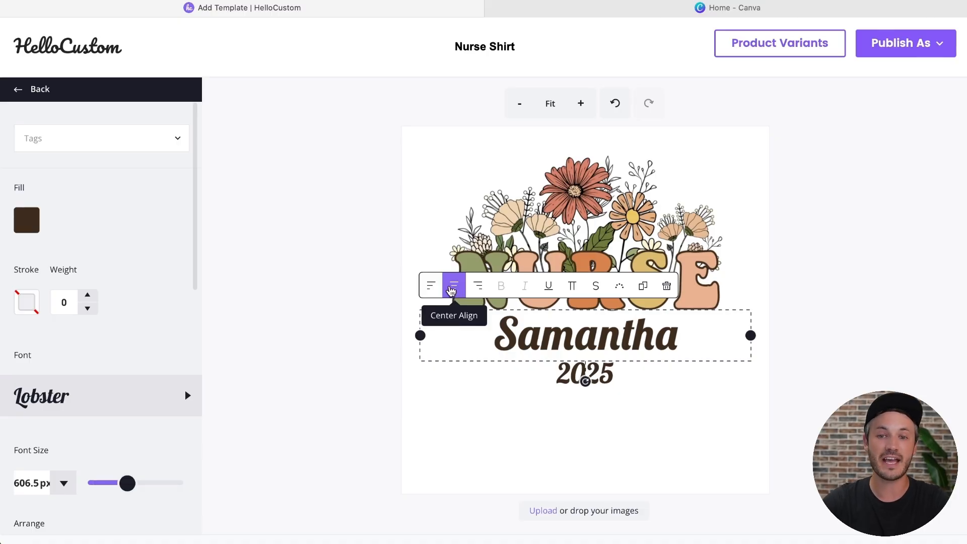
{"action": "left_click", "coordinate": [570, 292]}
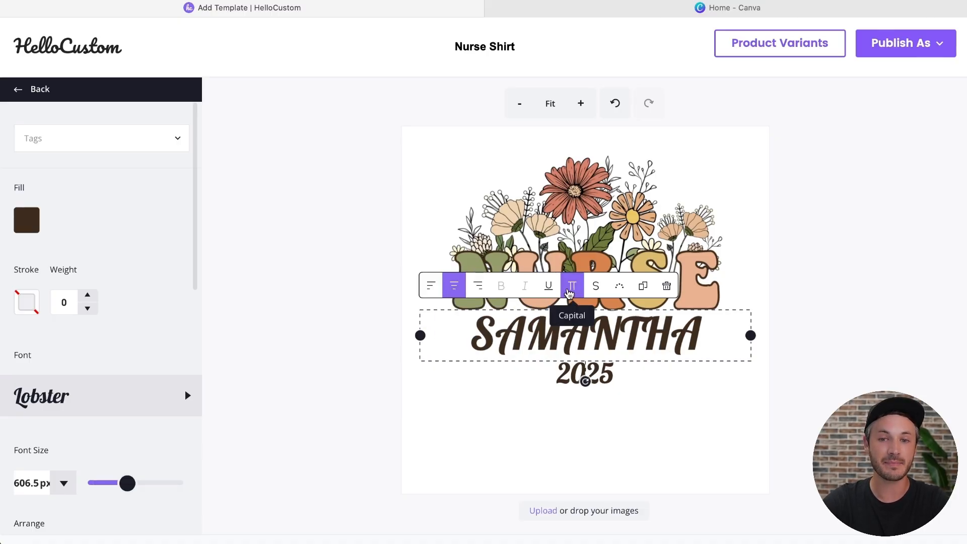
{"action": "left_click", "coordinate": [570, 292]}
Review the name text's font size, alignment, anchor, transparency, spacing, drop shadow, curve and highlight settings
{"action": "scroll", "coordinate": [157, 331], "scroll_direction": "down", "scroll_amount": 5}
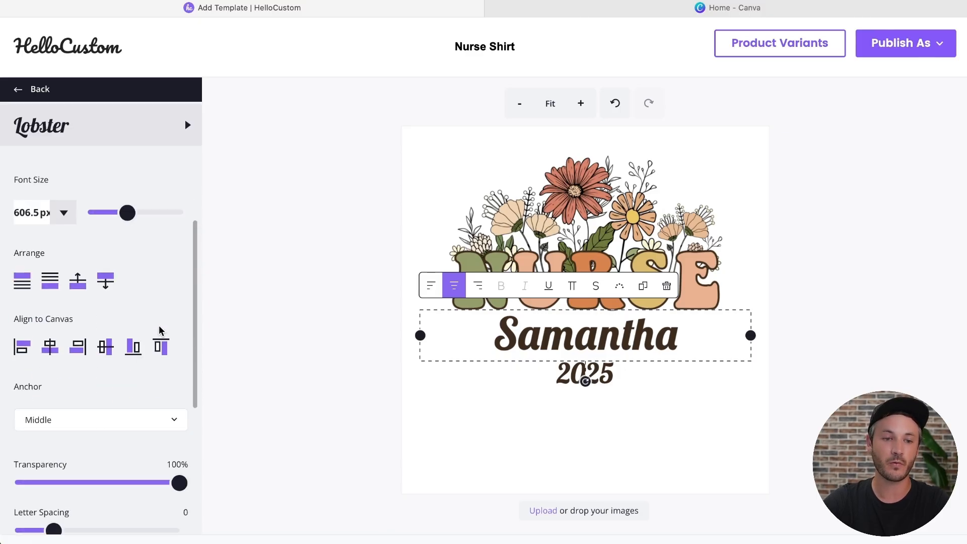
{"action": "scroll", "coordinate": [159, 330], "scroll_direction": "down", "scroll_amount": 4}
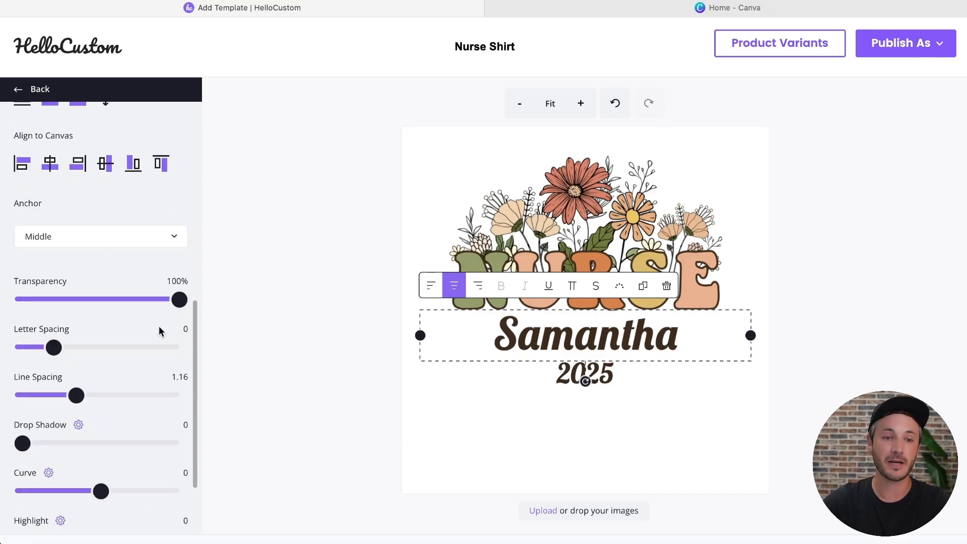
{"action": "scroll", "coordinate": [120, 358], "scroll_direction": "down", "scroll_amount": 1}
{"action": "scroll", "coordinate": [128, 368], "scroll_direction": "down", "scroll_amount": 2}
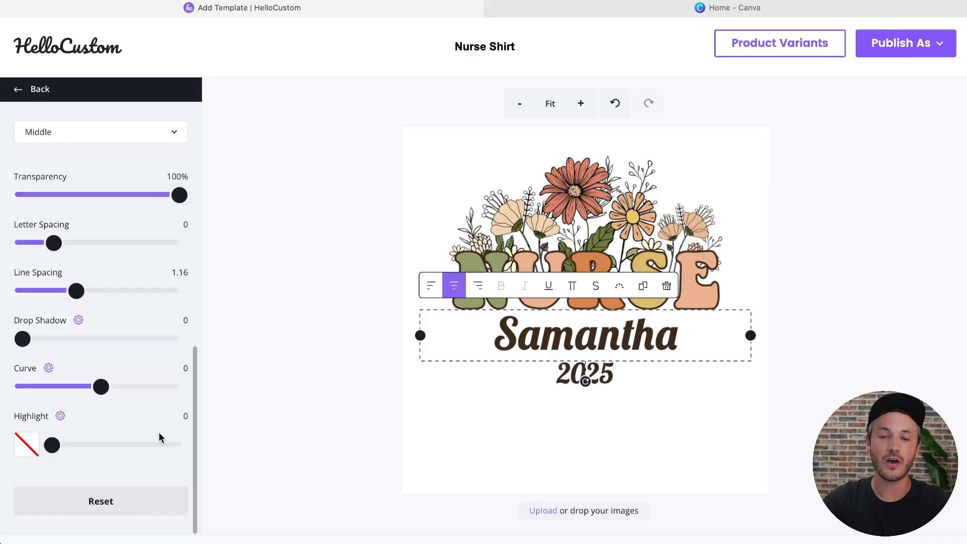
Assign the existing Name tag to the name text and deselect the text box
{"action": "scroll", "coordinate": [158, 432], "scroll_direction": "up", "scroll_amount": 10}
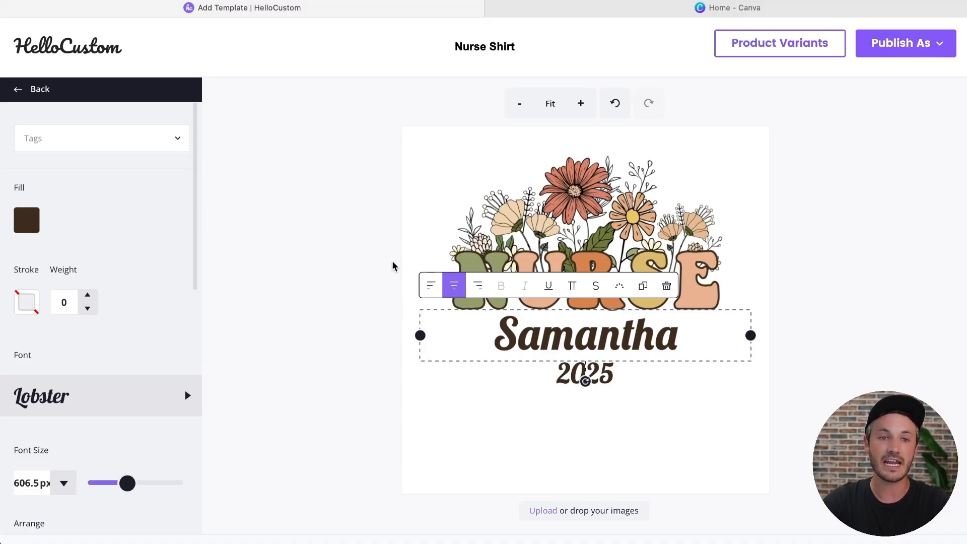
{"action": "left_click", "coordinate": [162, 143]}
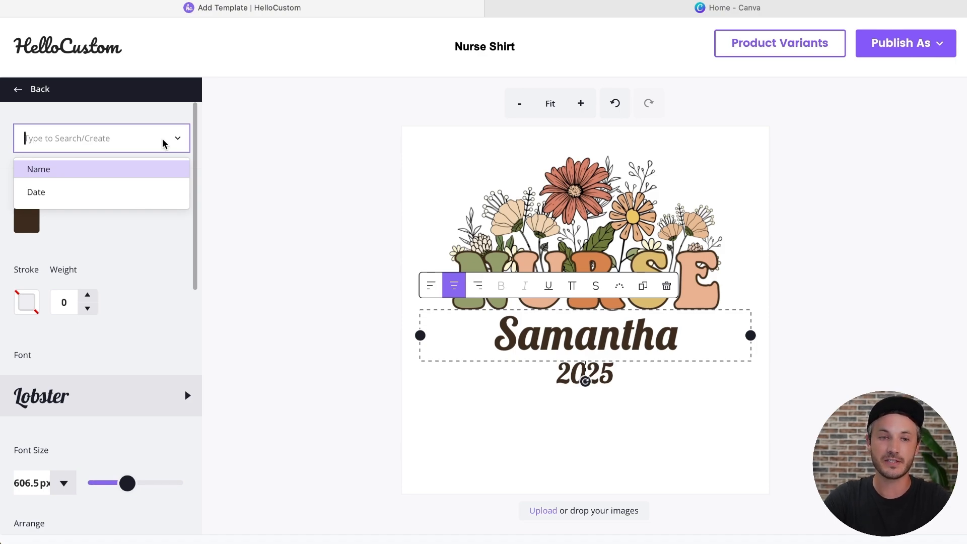
{"action": "type", "text": "Name"}
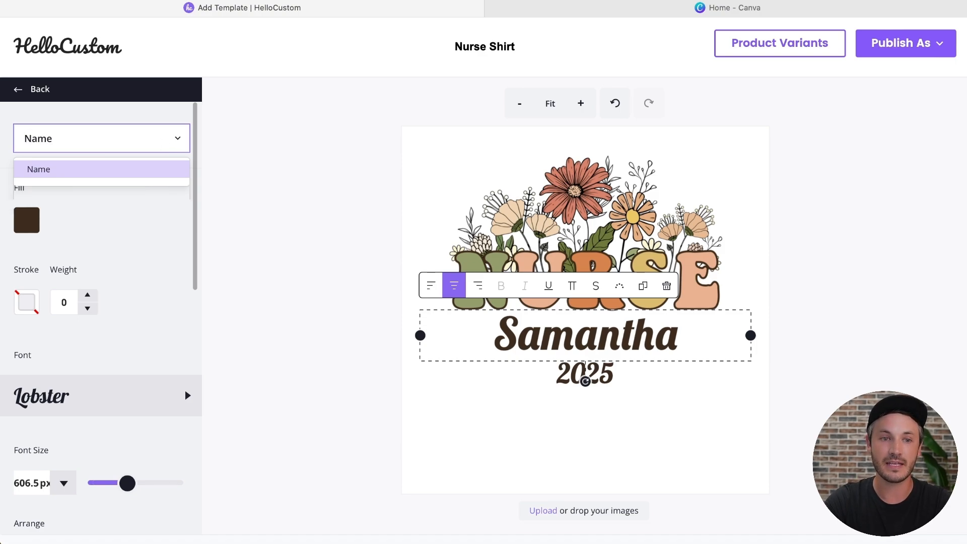
{"action": "key", "text": "Return"}
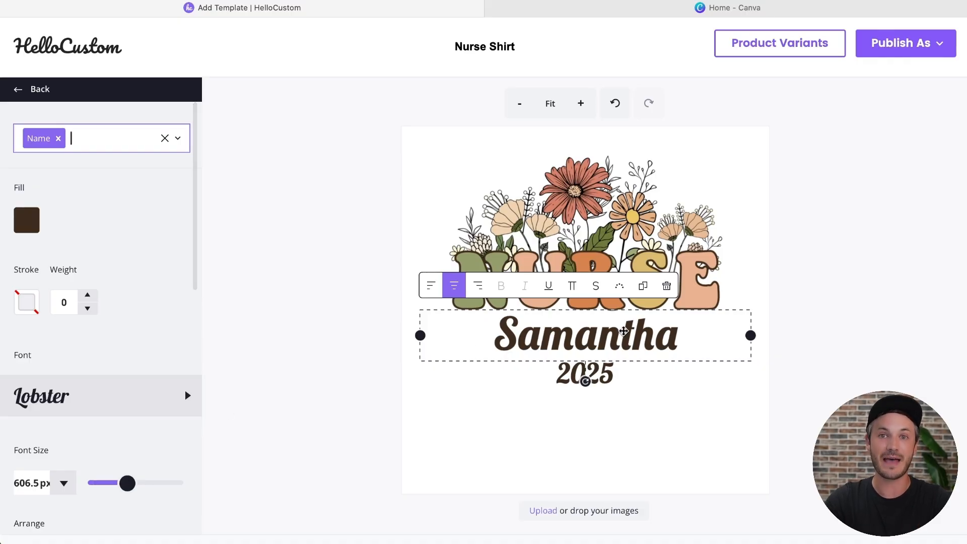
{"action": "left_click", "coordinate": [654, 439]}
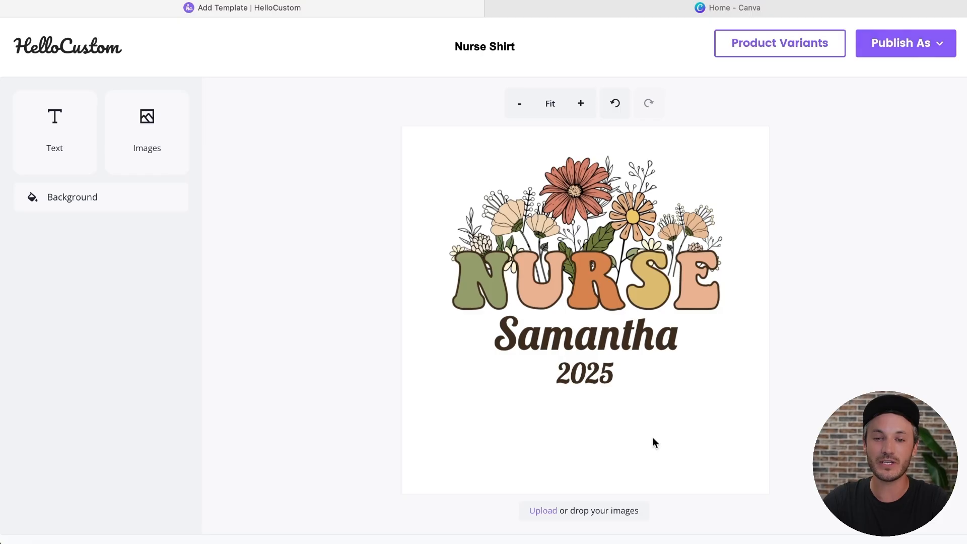
Widen the year text box on both sides to about the width of the NURSE lettering
{"action": "left_click", "coordinate": [595, 375]}
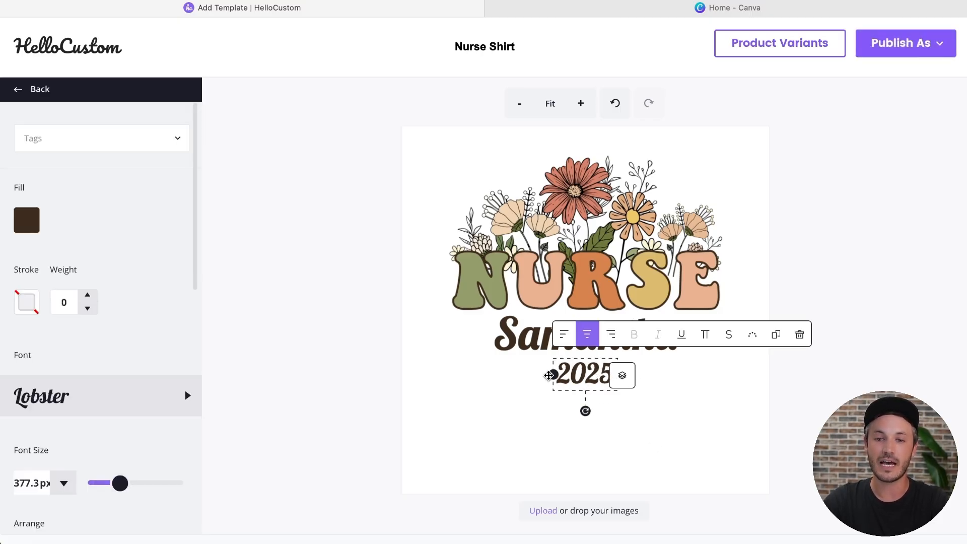
{"action": "left_click_drag", "start_coordinate": [552, 374], "coordinate": [445, 388]}
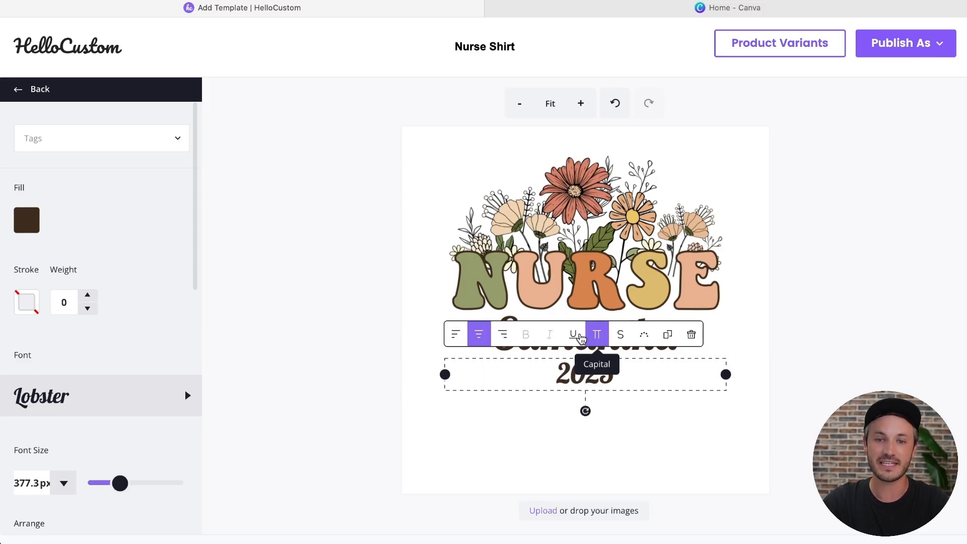
Try Date, Name 1 and Name 2 as tag names for the year text, clearing each entry
{"action": "left_click", "coordinate": [157, 143]}
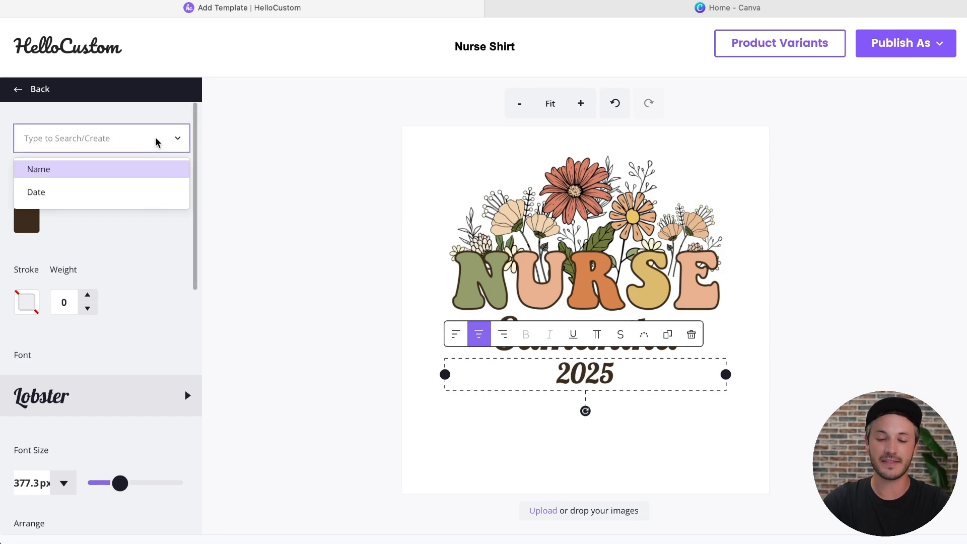
{"action": "type", "text": "Date"}
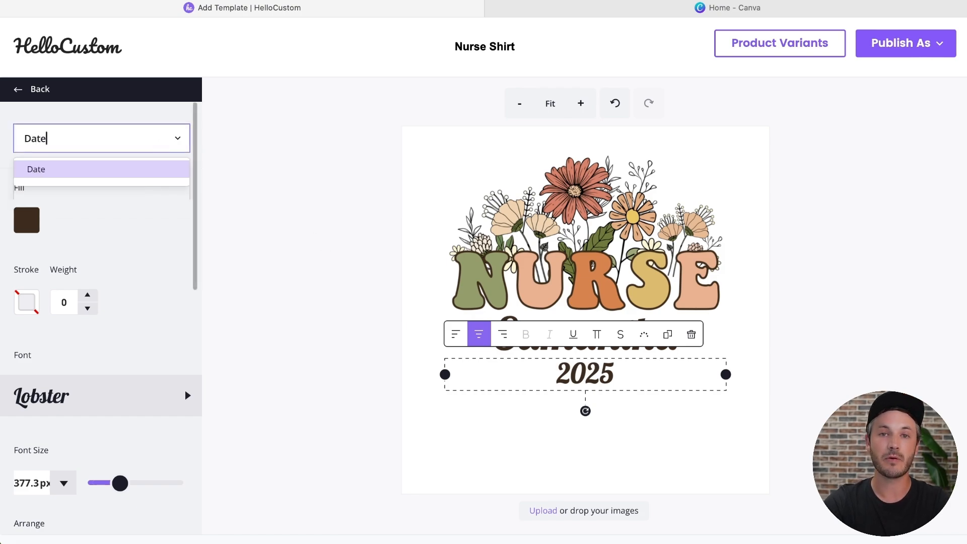
{"action": "key", "text": "BackSpace"}
{"action": "key", "text": "BackSpace"}
{"action": "key", "text": "BackSpace"}
{"action": "key", "text": "BackSpace"}
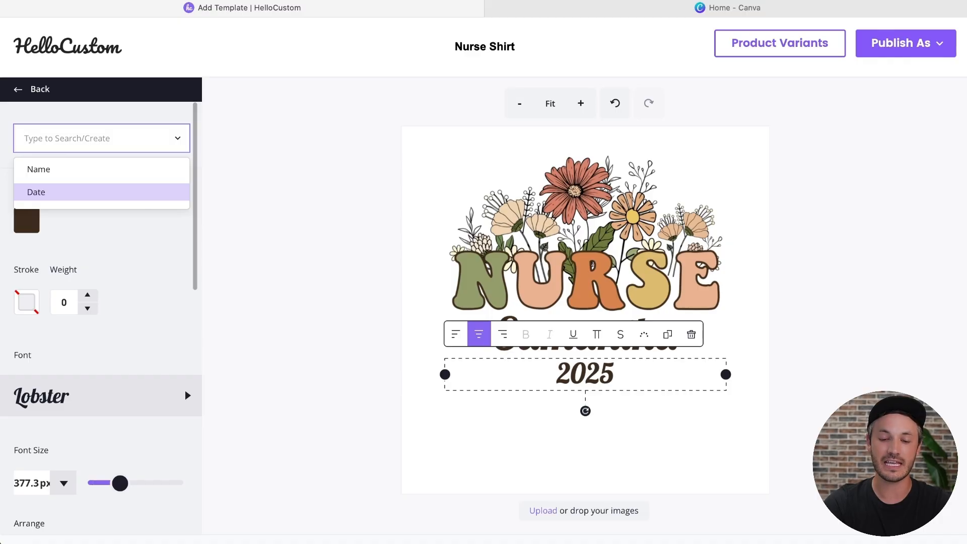
{"action": "type", "text": "Name 1"}
{"action": "key", "text": "BackSpace"}
{"action": "type", "text": "2"}
{"action": "key", "text": "BackSpace"}
{"action": "key", "text": "BackSpace"}
{"action": "key", "text": "BackSpace"}
{"action": "key", "text": "BackSpace"}
{"action": "key", "text": "BackSpace"}
{"action": "key", "text": "BackSpace"}
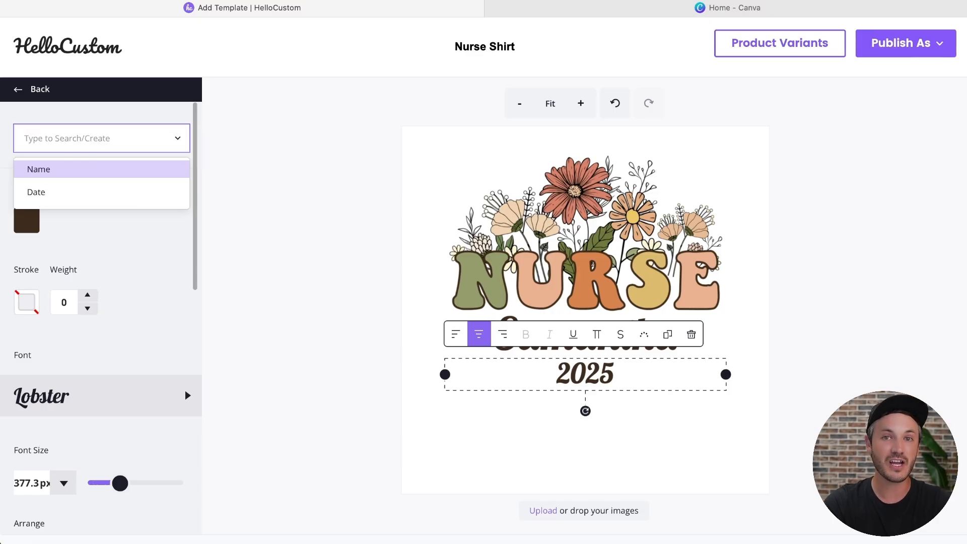
Try Team Number as a new tag name for the year text, then clear it
{"action": "type", "text": "Team Numb"}
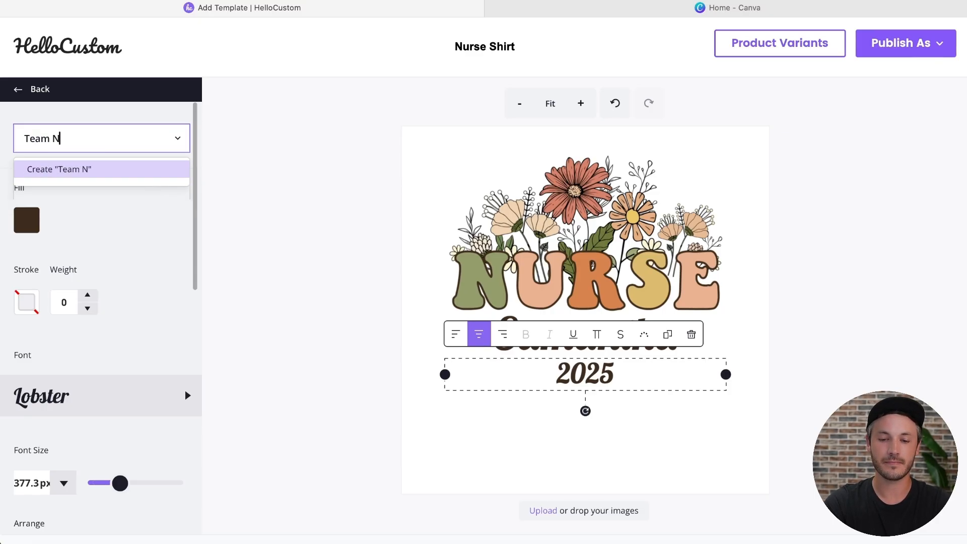
{"action": "type", "text": "er"}
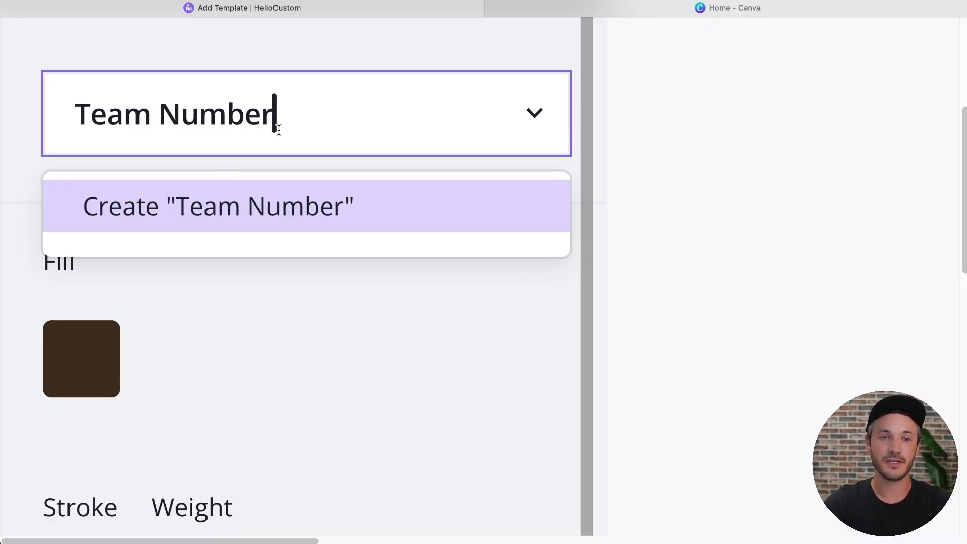
{"action": "key", "text": "BackSpace"}
{"action": "key", "text": "BackSpace"}
{"action": "key", "text": "BackSpace"}
{"action": "key", "text": "BackSpace"}
{"action": "key", "text": "BackSpace"}
{"action": "key", "text": "BackSpace"}
{"action": "key", "text": "BackSpace"}
{"action": "key", "text": "BackSpace"}
{"action": "key", "text": "BackSpace"}
{"action": "key", "text": "BackSpace"}
{"action": "key", "text": "BackSpace"}
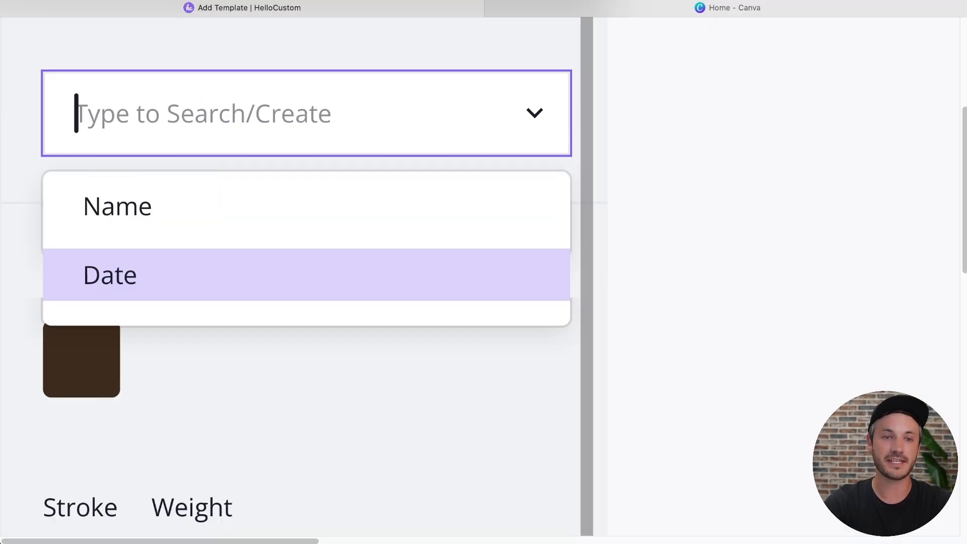
Try the tag name "Name (add a heart between each name)" on the year text and erase the added instruction
{"action": "type", "text": "Name "}
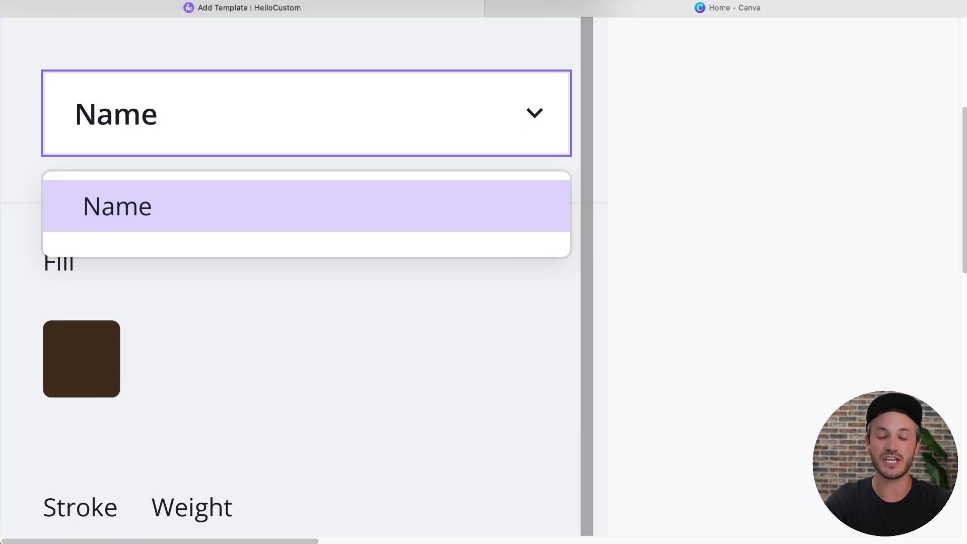
{"action": "type", "text": "("}
{"action": "type", "text": ")"}
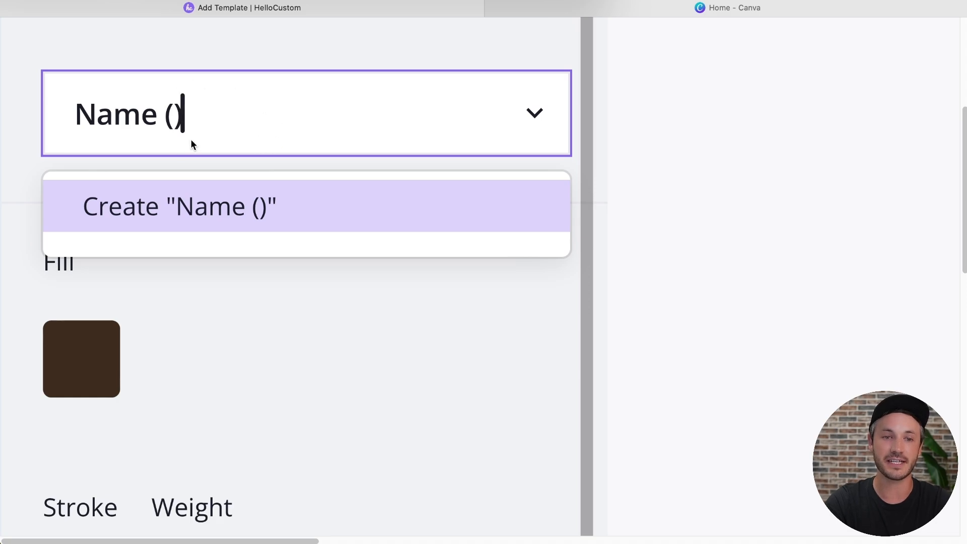
{"action": "key", "text": "BackSpace"}
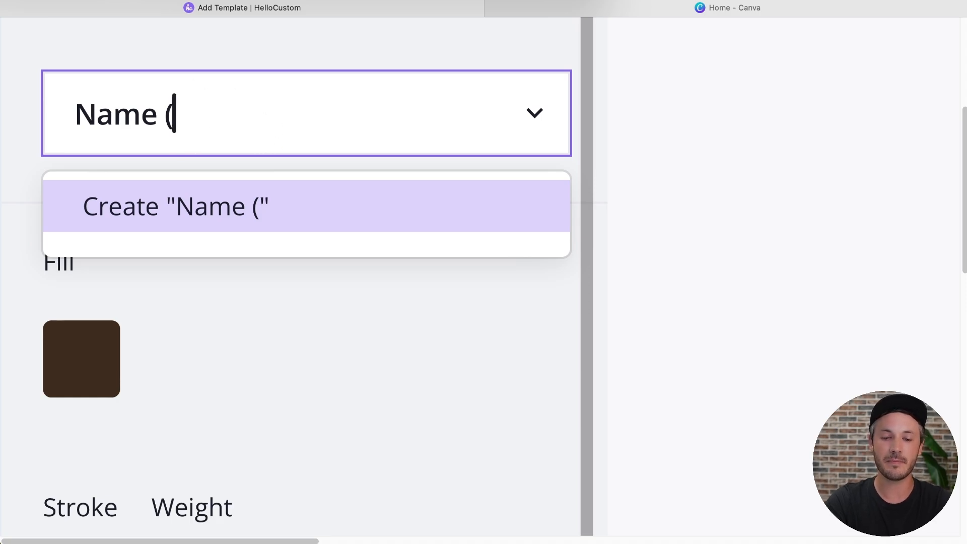
{"action": "type", "text": "add a heart "}
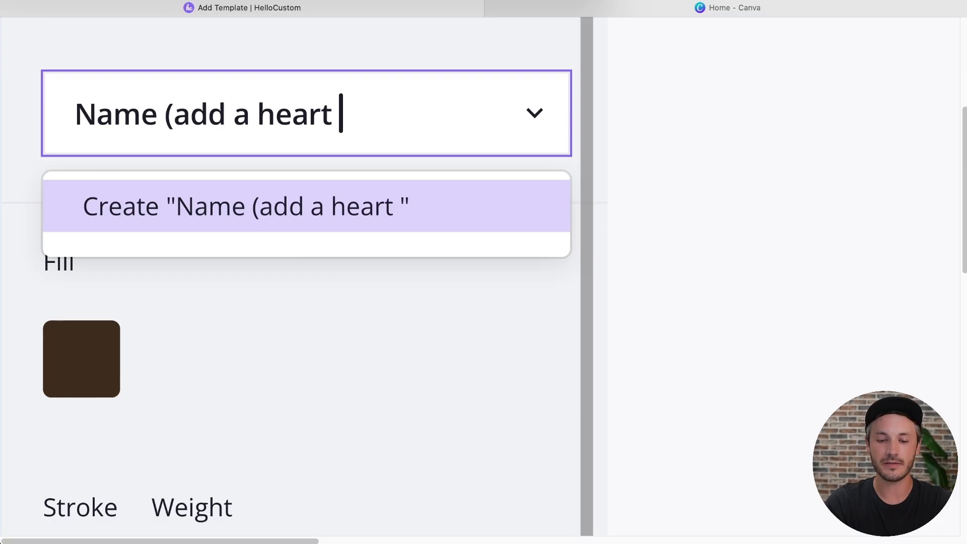
{"action": "type", "text": "between each name)"}
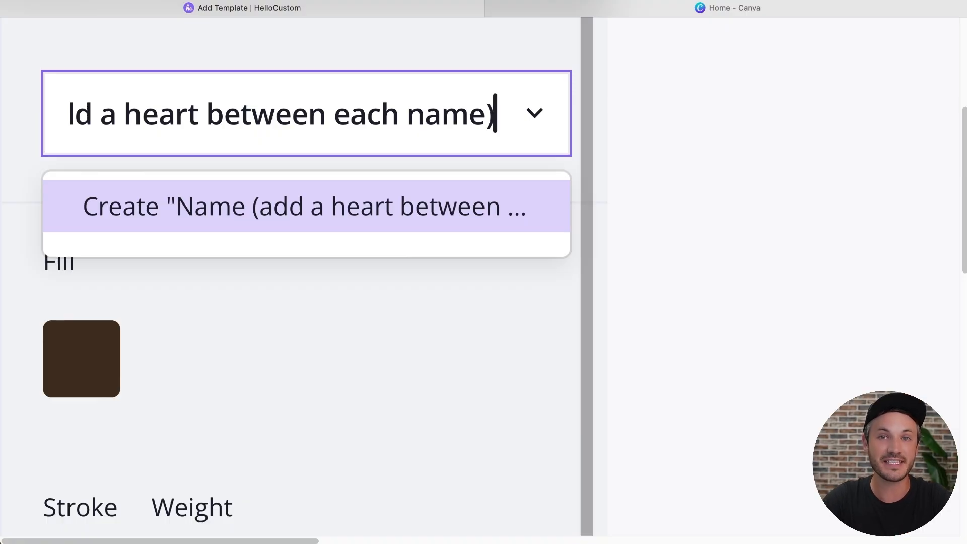
{"action": "key", "text": "BackSpace"}
{"action": "key", "text": "BackSpace"}
{"action": "key", "text": "BackSpace"}
{"action": "key", "text": "BackSpace"}
{"action": "key", "text": "BackSpace"}
{"action": "key", "text": "BackSpace"}
{"action": "key", "text": "BackSpace"}
{"action": "key", "text": "BackSpace"}
{"action": "key", "text": "BackSpace"}
{"action": "key", "text": "BackSpace"}
{"action": "key", "text": "BackSpace"}
{"action": "key", "text": "BackSpace"}
{"action": "key", "text": "BackSpace"}
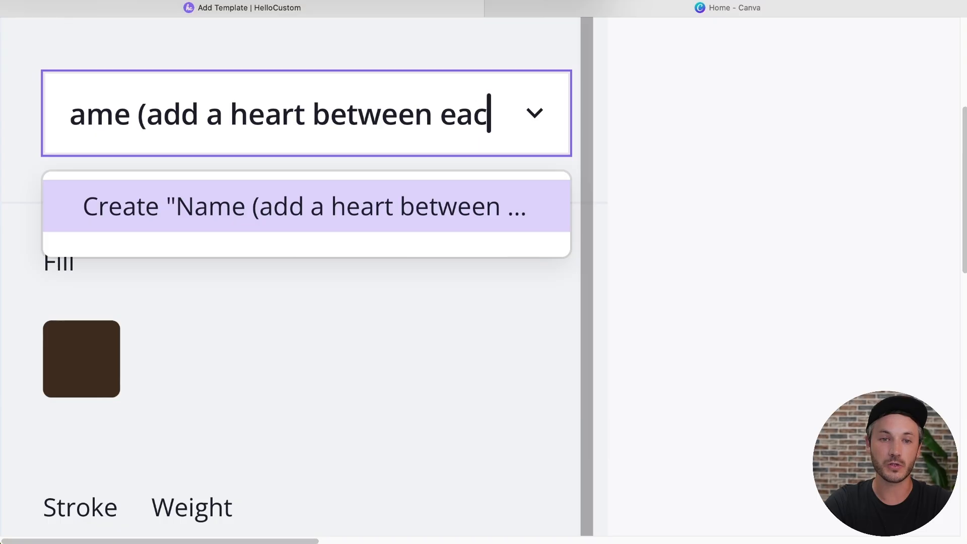
{"action": "key", "text": "BackSpace"}
{"action": "key", "text": "BackSpace"}
{"action": "key", "text": "BackSpace"}
{"action": "key", "text": "BackSpace"}
{"action": "key", "text": "BackSpace"}
{"action": "key", "text": "BackSpace"}
{"action": "key", "text": "BackSpace"}
{"action": "key", "text": "BackSpace"}
{"action": "key", "text": "BackSpace"}
{"action": "key", "text": "BackSpace"}
{"action": "key", "text": "BackSpace"}
{"action": "key", "text": "BackSpace"}
{"action": "key", "text": "BackSpace"}
{"action": "key", "text": "BackSpace"}
{"action": "key", "text": "BackSpace"}
{"action": "key", "text": "BackSpace"}
{"action": "key", "text": "BackSpace"}
{"action": "key", "text": "BackSpace"}
{"action": "key", "text": "BackSpace"}
{"action": "key", "text": "BackSpace"}
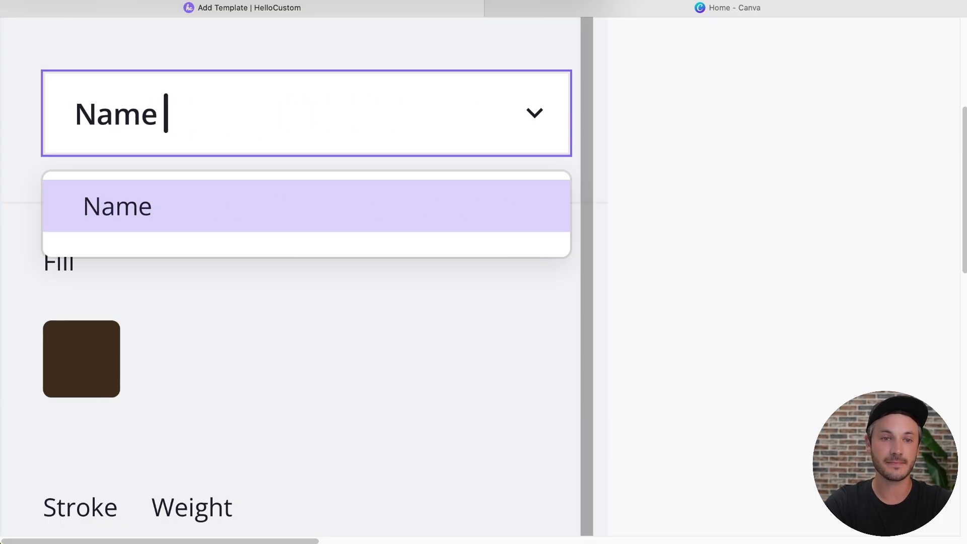
Try the tag name "Date (MM.DD.YY format)" on the year text and erase it without creating the tag
{"action": "type", "text": "Date ("}
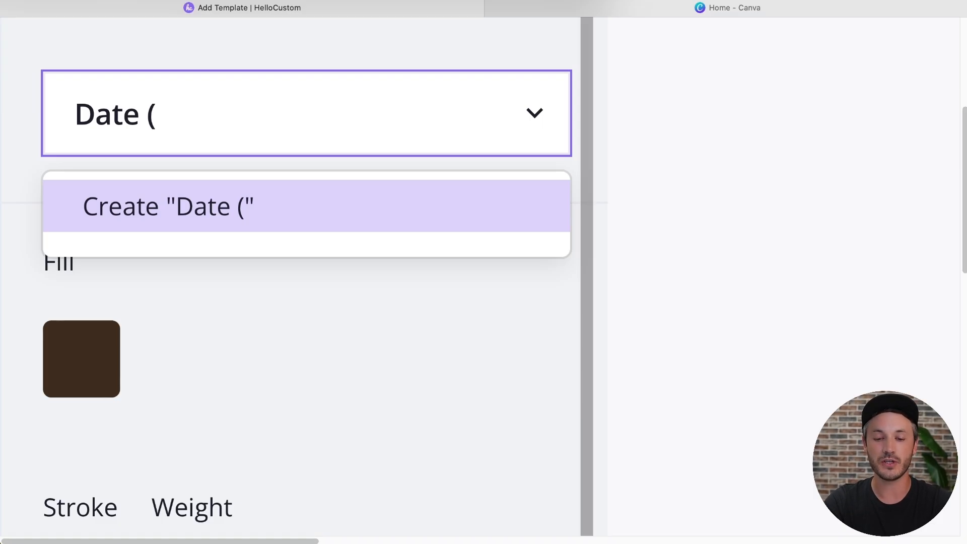
{"action": "type", "text": "MM.DD."}
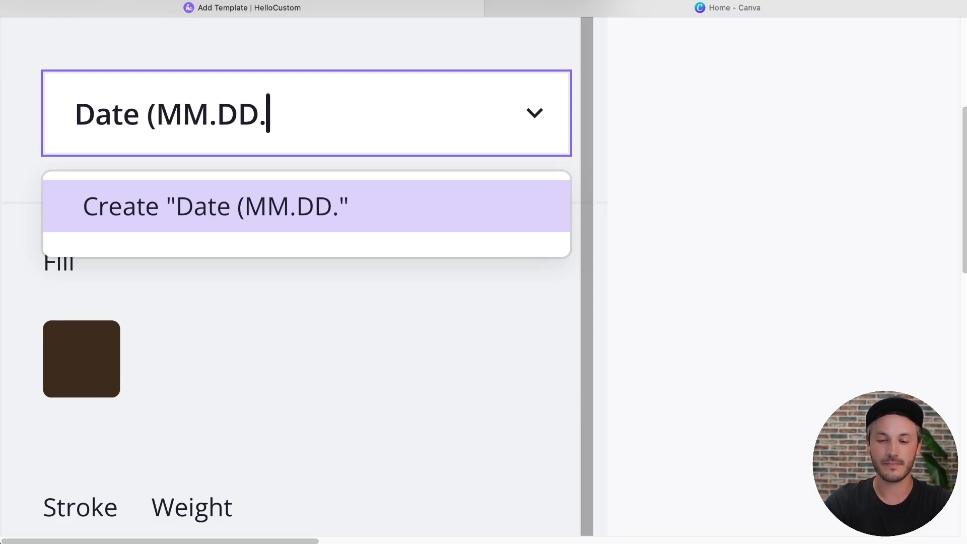
{"action": "type", "text": "YY f"}
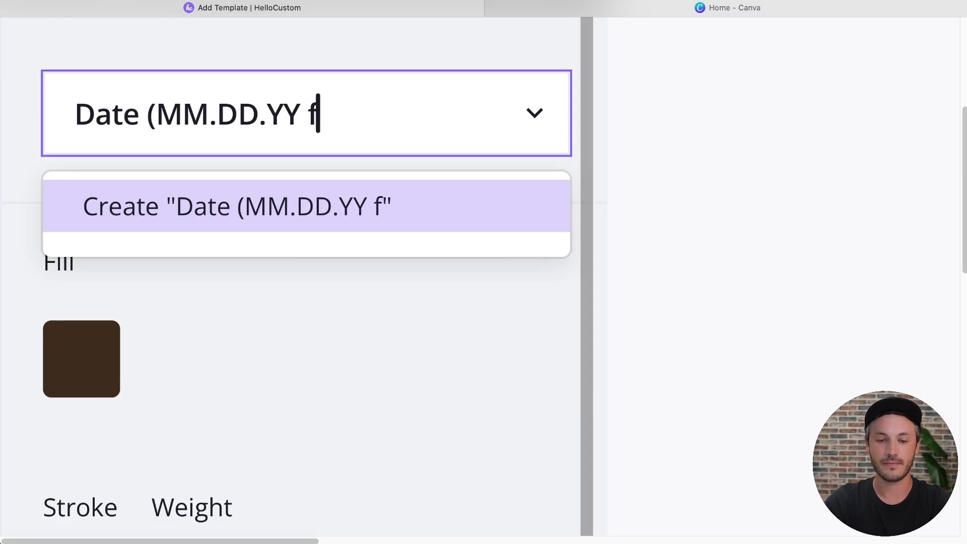
{"action": "type", "text": "ormat)"}
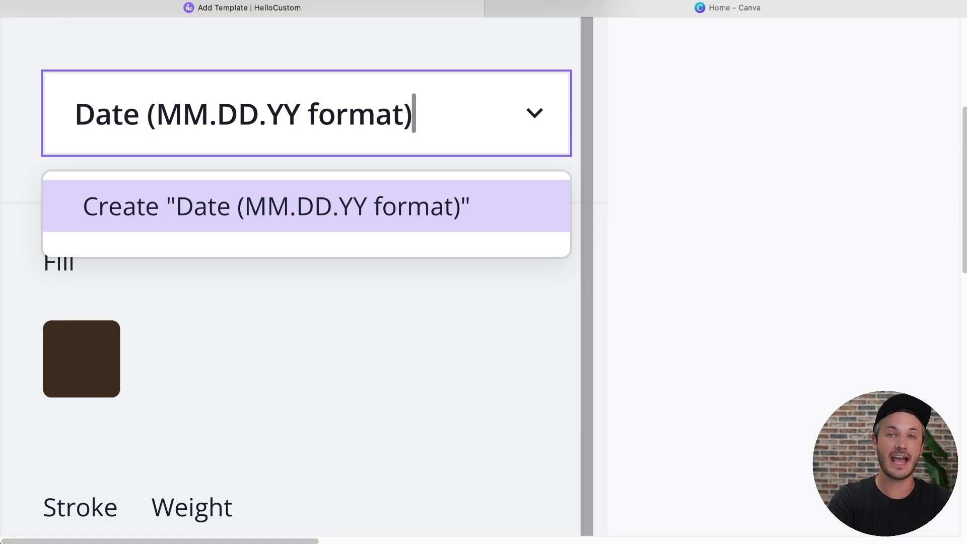
{"action": "key", "text": "BackSpace"}
{"action": "key", "text": "BackSpace"}
{"action": "key", "text": "BackSpace"}
{"action": "key", "text": "BackSpace"}
{"action": "key", "text": "BackSpace"}
{"action": "key", "text": "BackSpace"}
{"action": "key", "text": "BackSpace"}
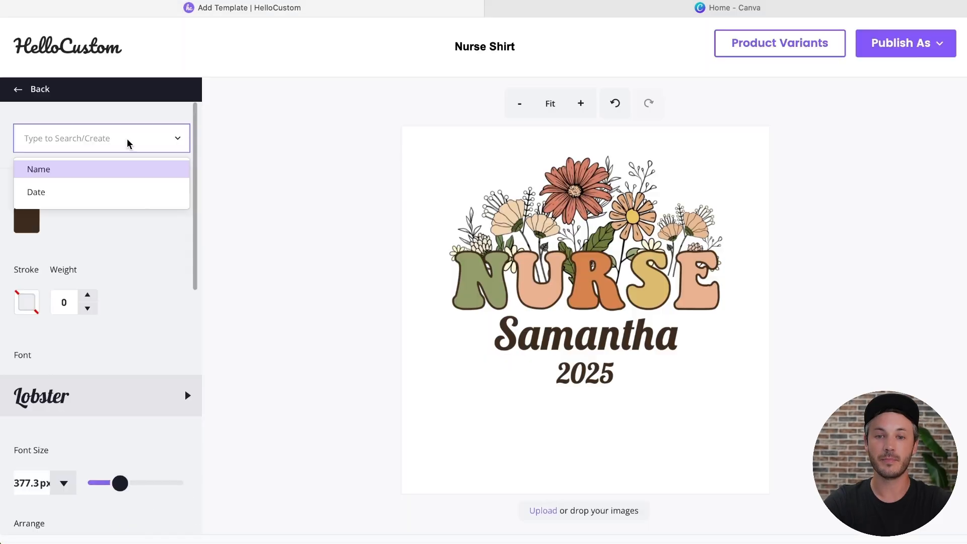
Assign the existing Date tag to the year text and deselect the text box
{"action": "left_click", "coordinate": [95, 197]}
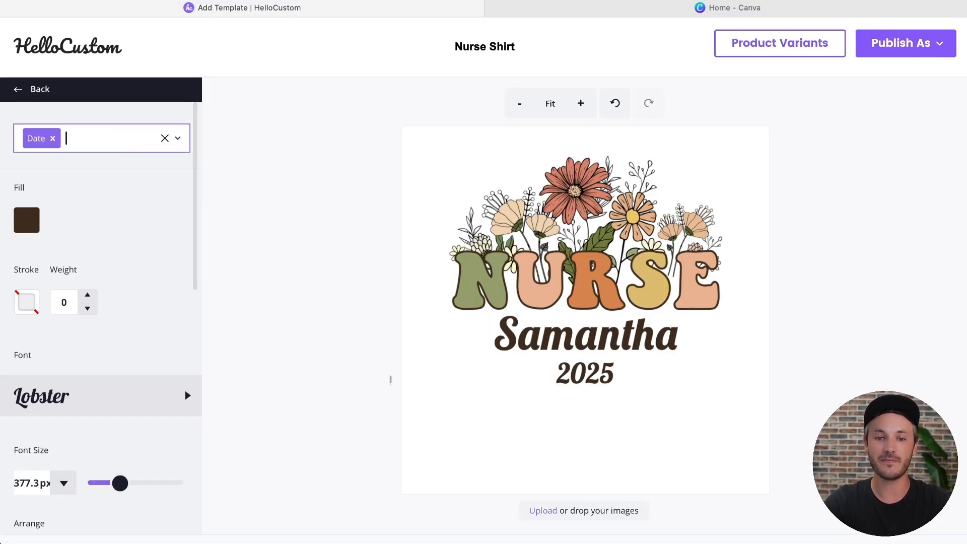
{"action": "left_click", "coordinate": [505, 435]}
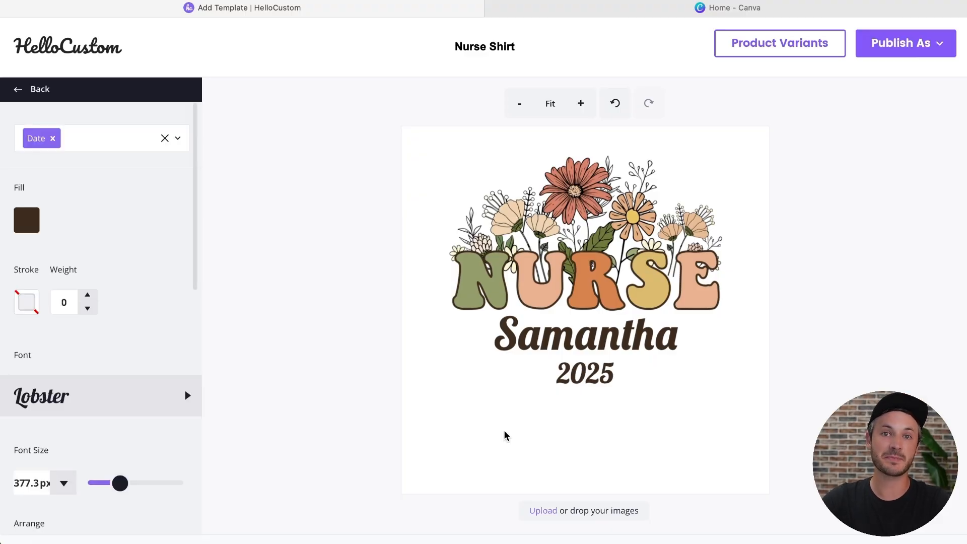
{"action": "left_click", "coordinate": [505, 435]}
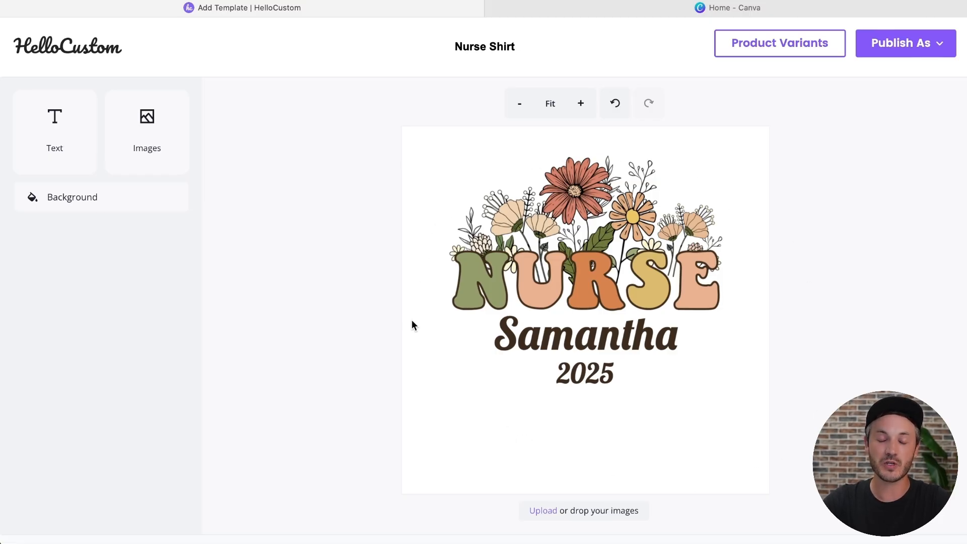
Remove the canvas's white background fill to make it transparent, and return to the main design tools
{"action": "left_click", "coordinate": [141, 207]}
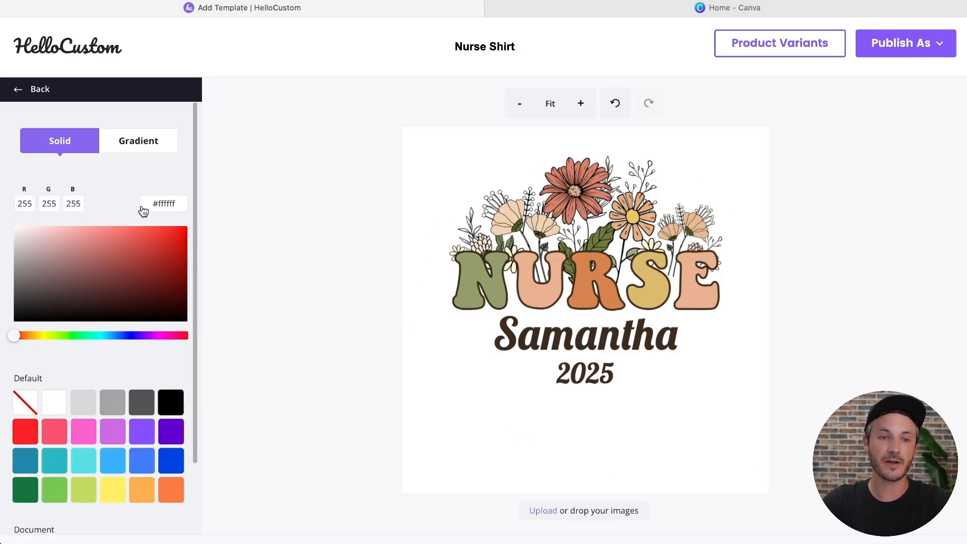
{"action": "left_click", "coordinate": [25, 401]}
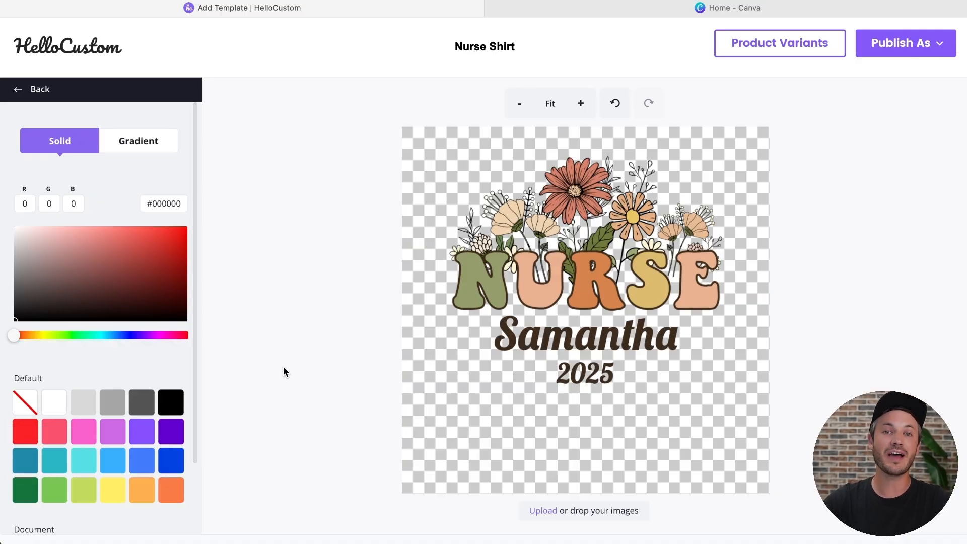
{"action": "left_click", "coordinate": [14, 93]}
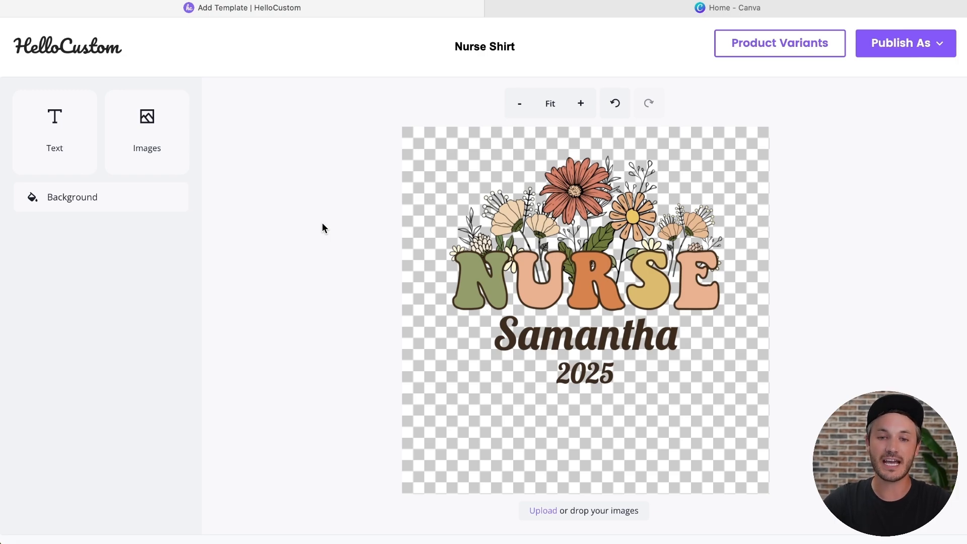
Select the name text beneath the NURSE artwork and check its assigned tag
{"action": "left_click", "coordinate": [523, 334]}
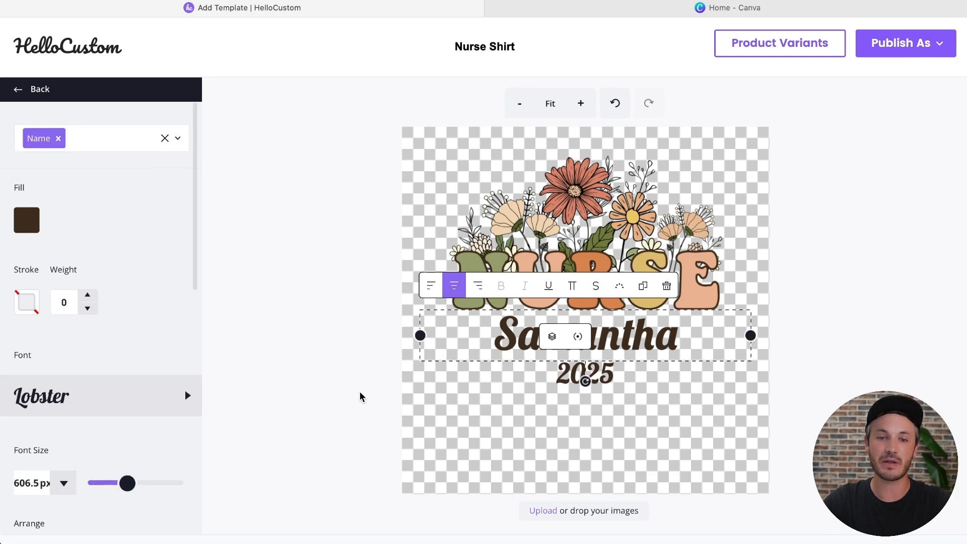
{"action": "left_click", "coordinate": [388, 382]}
{"action": "left_click", "coordinate": [490, 386]}
{"action": "left_click", "coordinate": [377, 406]}
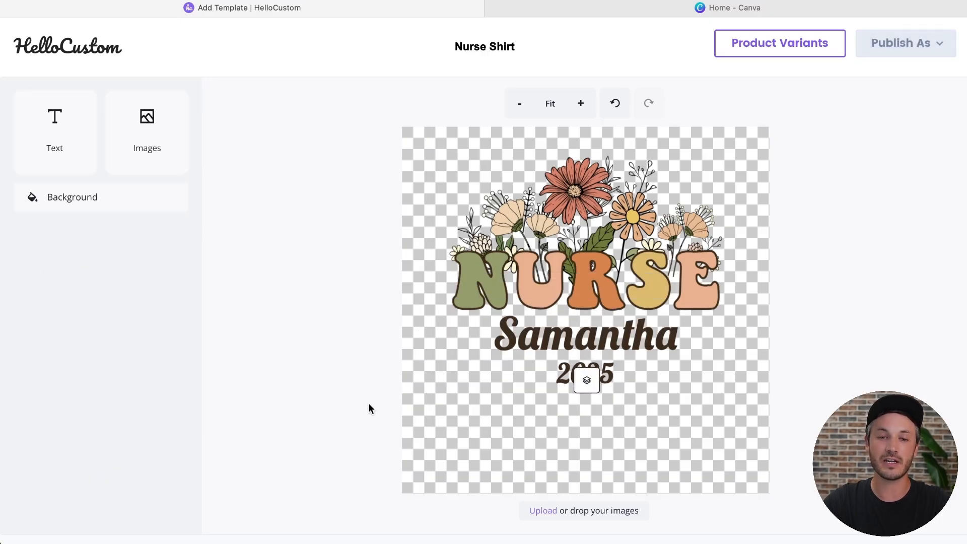
{"action": "left_click", "coordinate": [501, 337]}
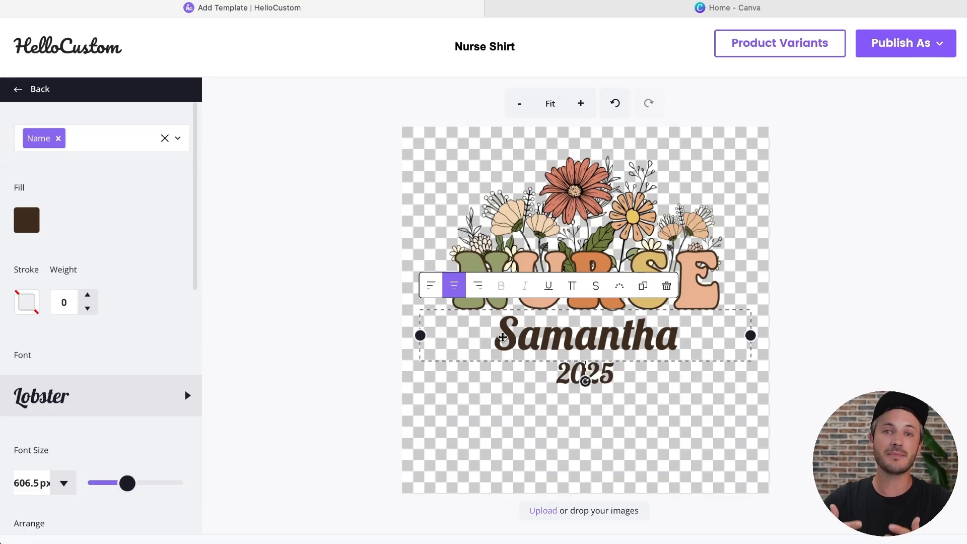
Try the Hammersmith One font on the name text beneath the NURSE artwork
{"action": "left_click", "coordinate": [391, 342]}
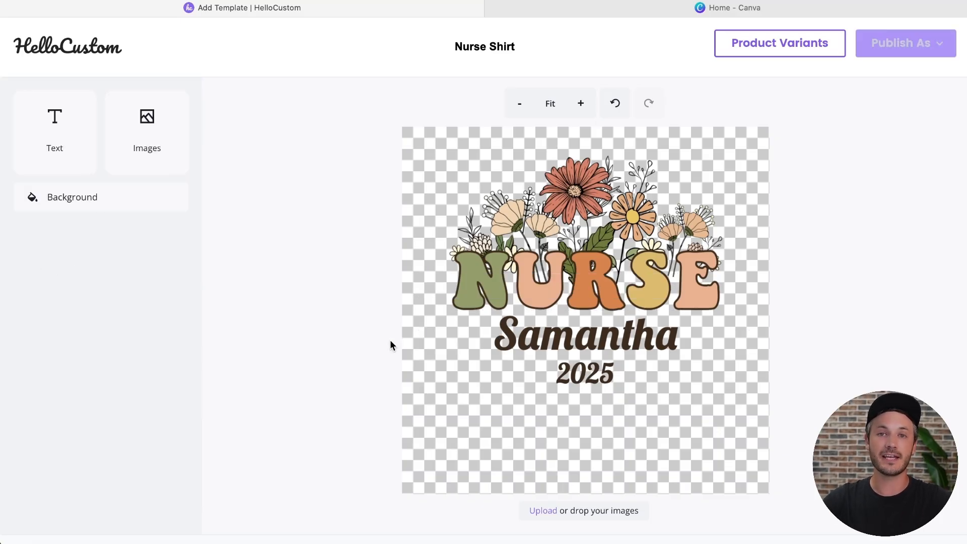
{"action": "left_click", "coordinate": [460, 339]}
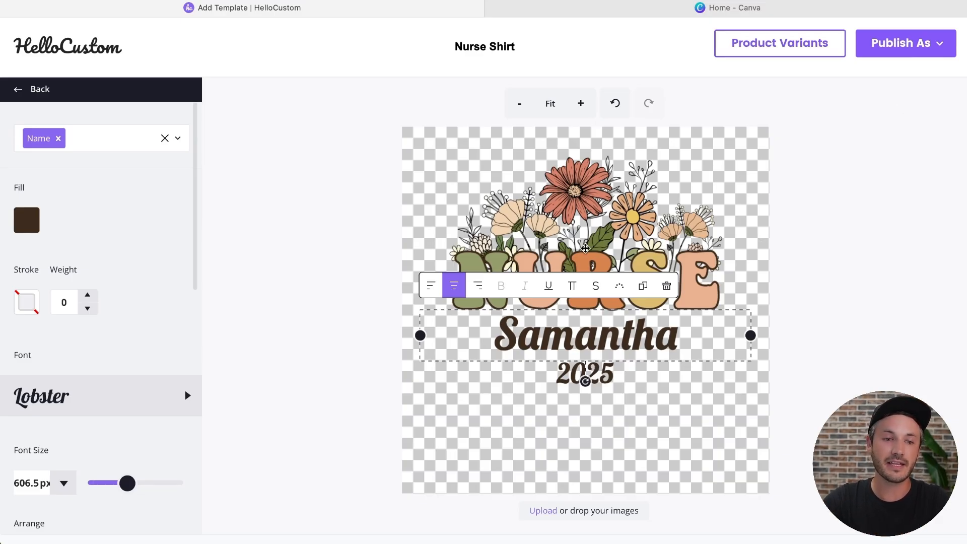
{"action": "left_click", "coordinate": [168, 403]}
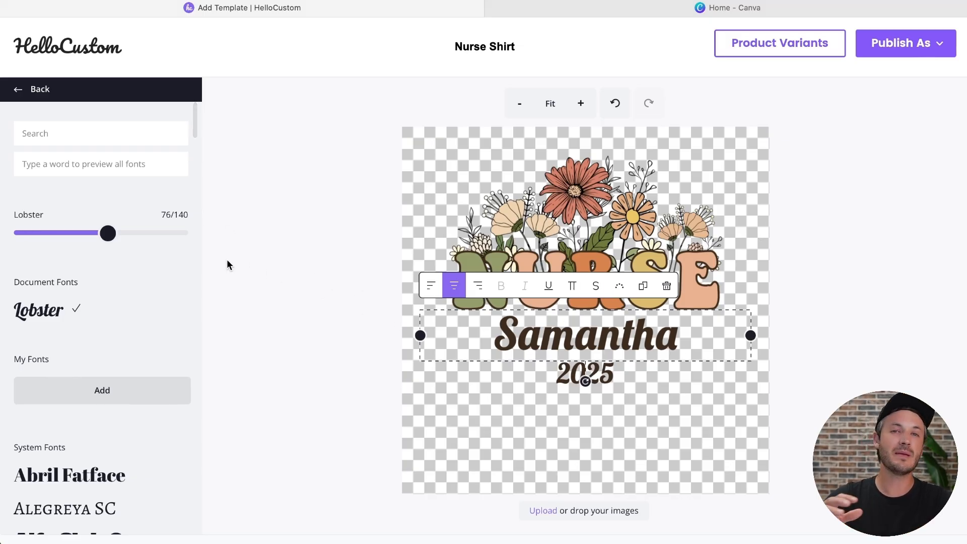
{"action": "left_click_drag", "start_coordinate": [111, 237], "coordinate": [90, 238]}
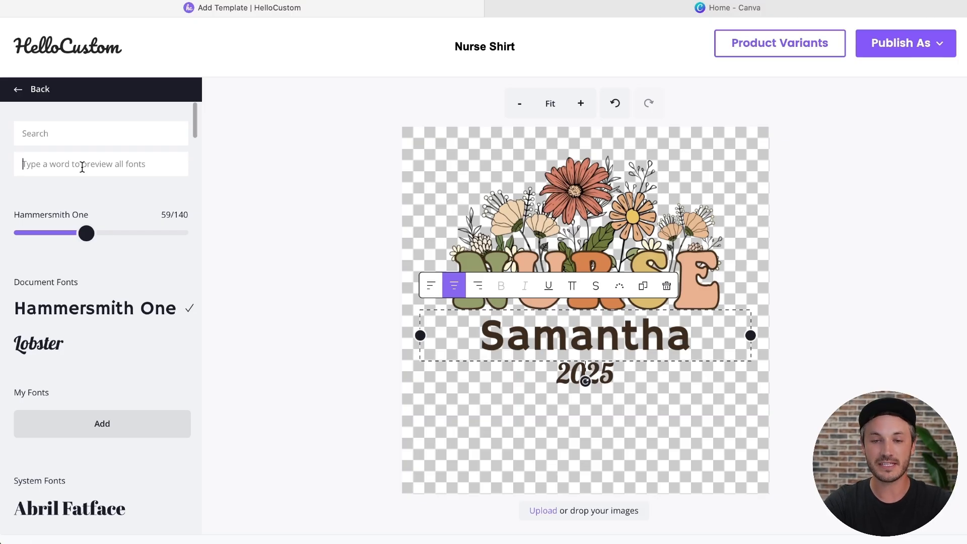
Preview the sample name in all available fonts and try a bold sans-serif system font on the name text
{"action": "type", "text": "Samantha"}
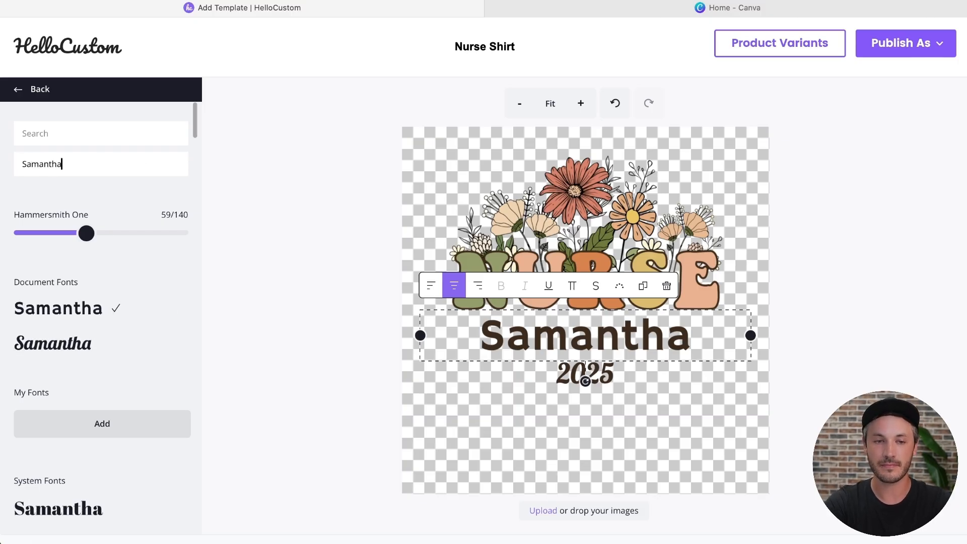
{"action": "scroll", "coordinate": [107, 267], "scroll_direction": "down", "scroll_amount": 5}
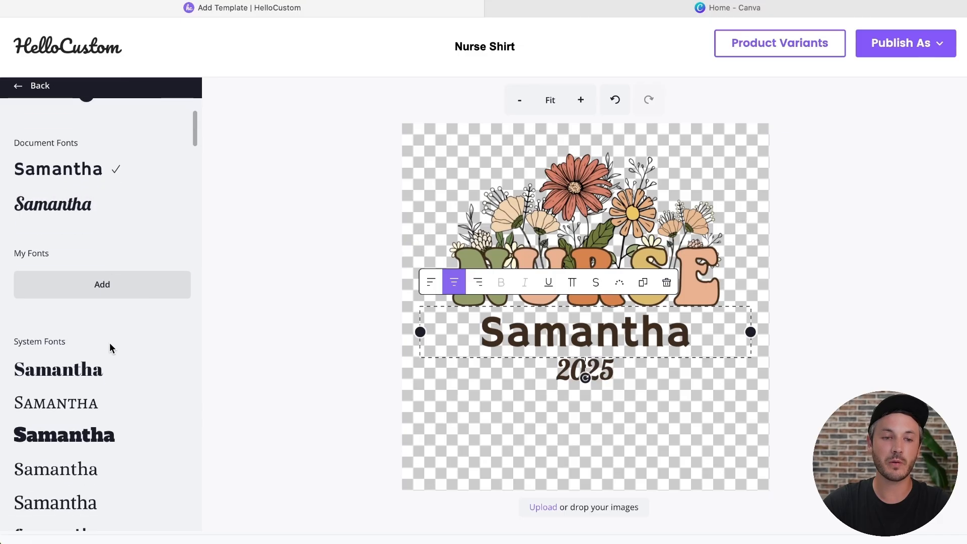
{"action": "scroll", "coordinate": [107, 378], "scroll_direction": "down", "scroll_amount": 7}
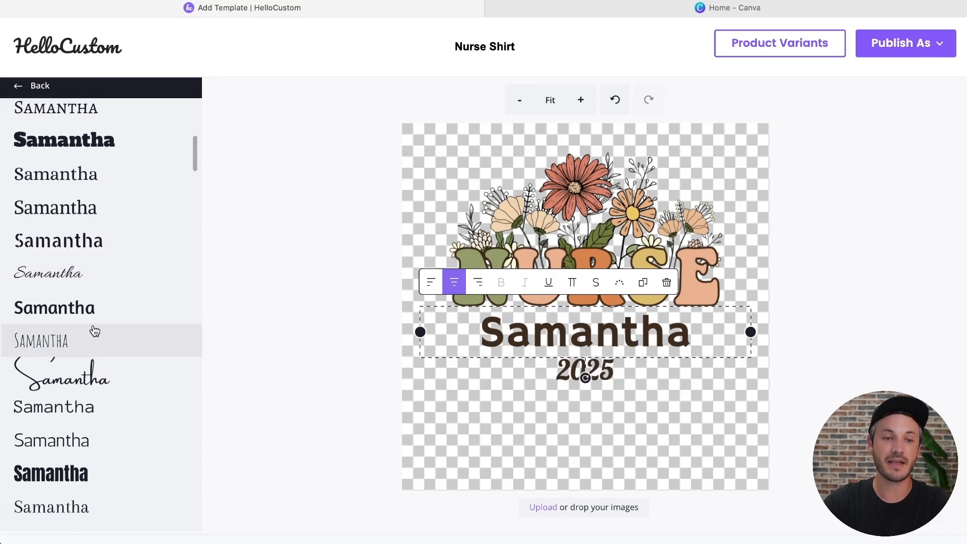
{"action": "scroll", "coordinate": [95, 247], "scroll_direction": "down", "scroll_amount": 4}
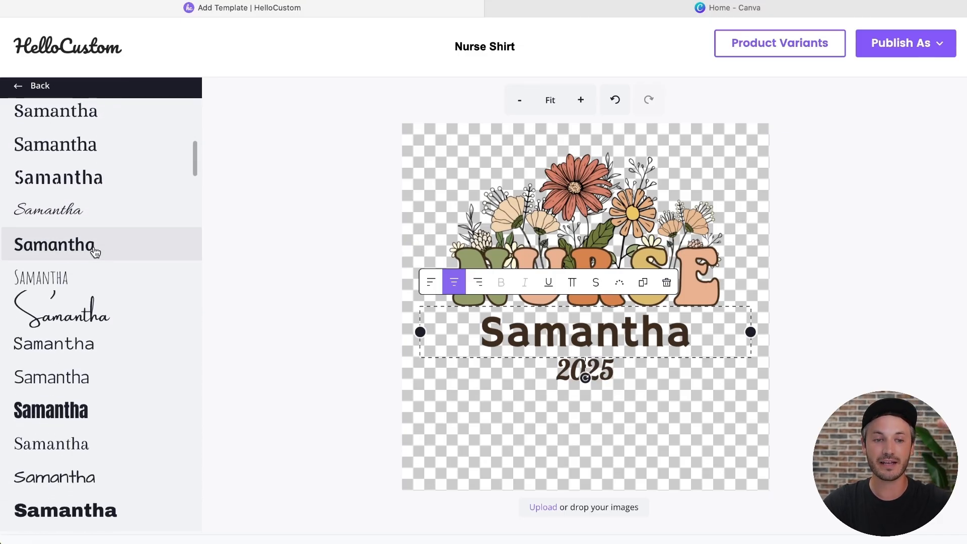
{"action": "scroll", "coordinate": [96, 258], "scroll_direction": "down", "scroll_amount": 15}
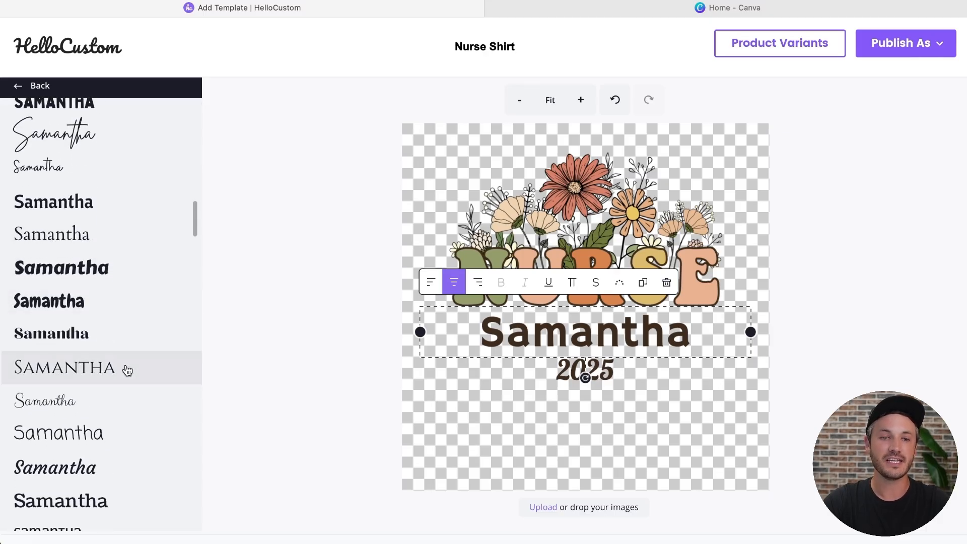
{"action": "left_click", "coordinate": [112, 214]}
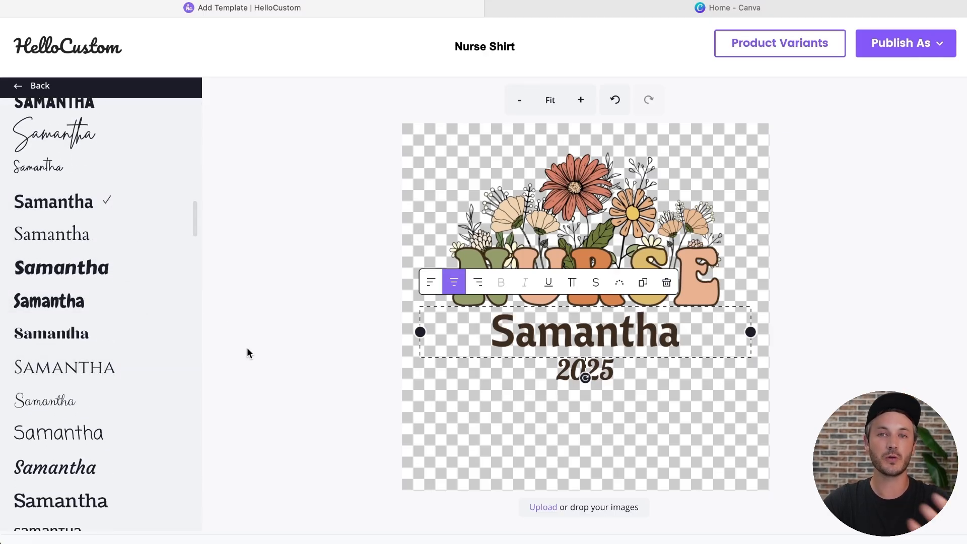
{"action": "scroll", "coordinate": [125, 352], "scroll_direction": "up", "scroll_amount": 15}
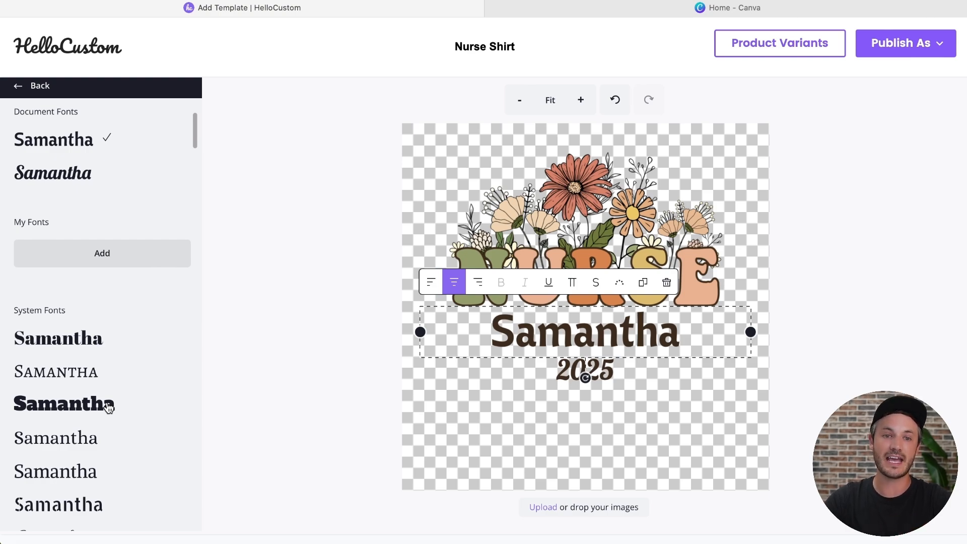
{"action": "scroll", "coordinate": [101, 348], "scroll_direction": "down", "scroll_amount": 1}
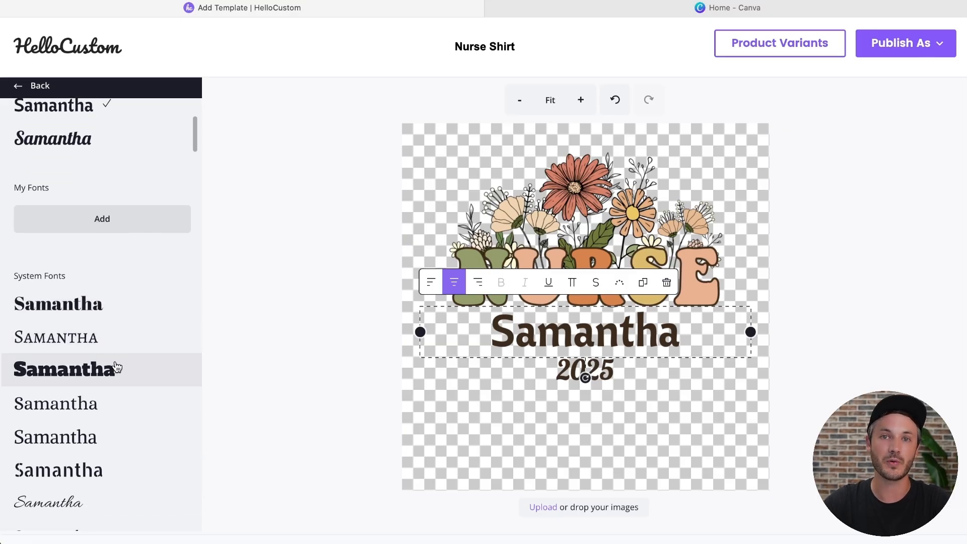
Deselect the name text and publish the Nurse Shirt template as active
{"action": "left_click", "coordinate": [322, 280]}
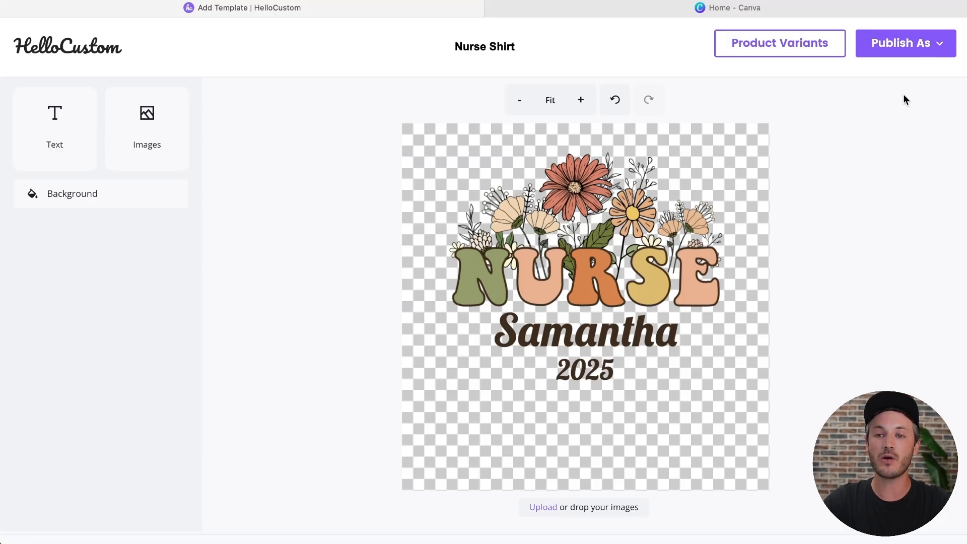
{"action": "left_click", "coordinate": [910, 43]}
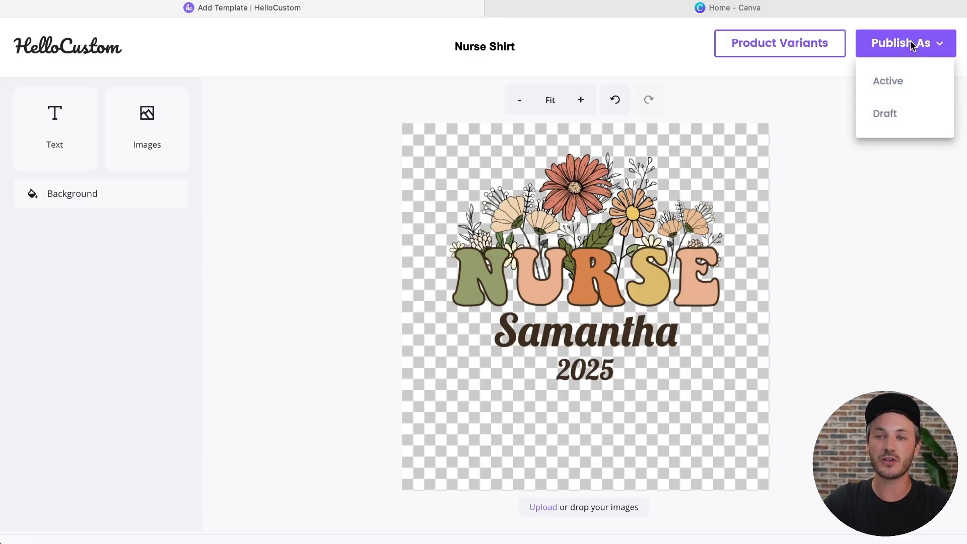
{"action": "left_click", "coordinate": [887, 82]}
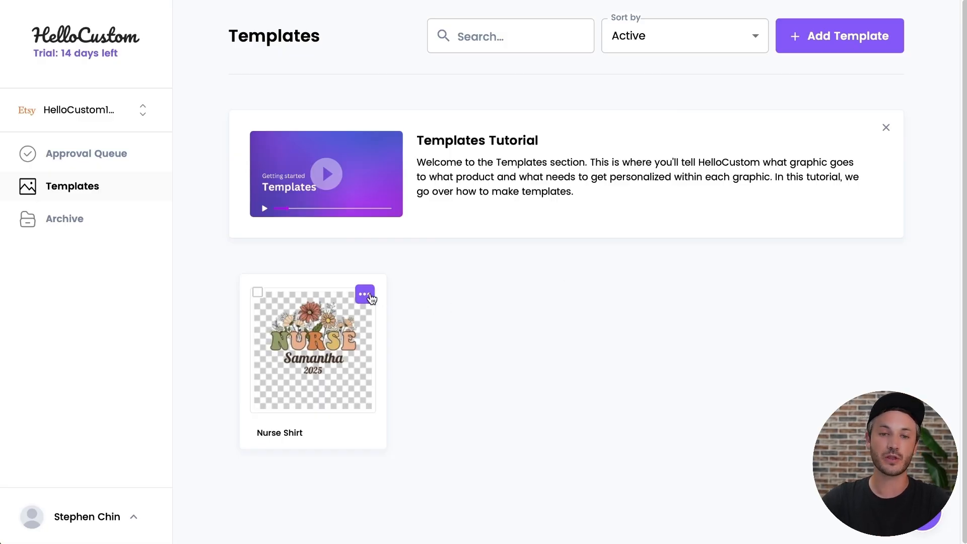
Make a copy of the Nurse Shirt template and rename it "Nurse Shirt (light)"
{"action": "left_click", "coordinate": [364, 294]}
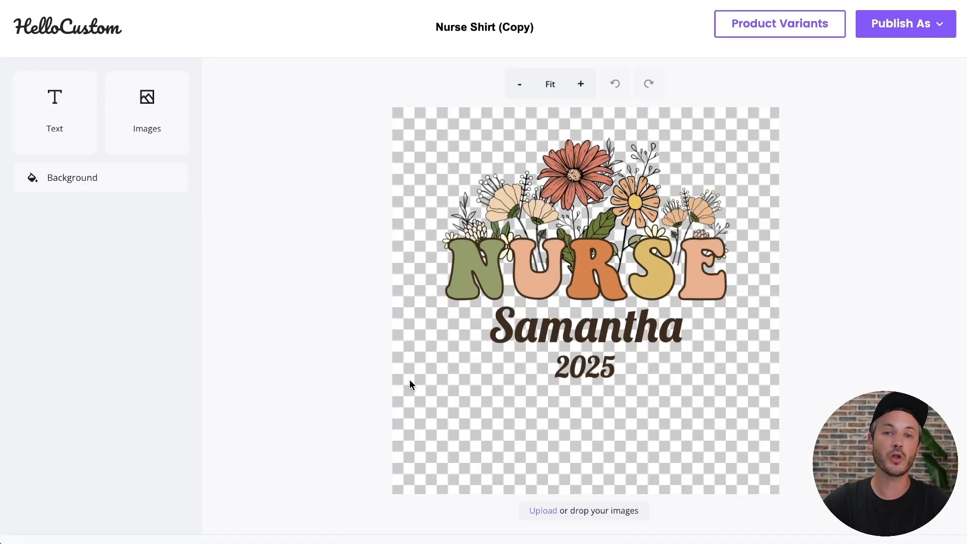
{"action": "double_click", "coordinate": [511, 28]}
{"action": "type", "text": "light"}
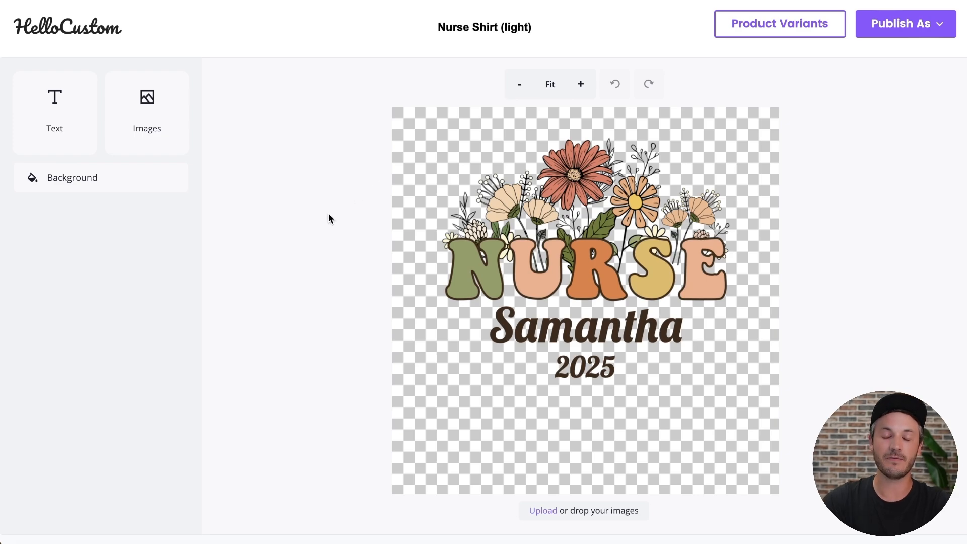
Set the name text's fill to white (#ffffff) and deselect it
{"action": "left_click", "coordinate": [521, 324]}
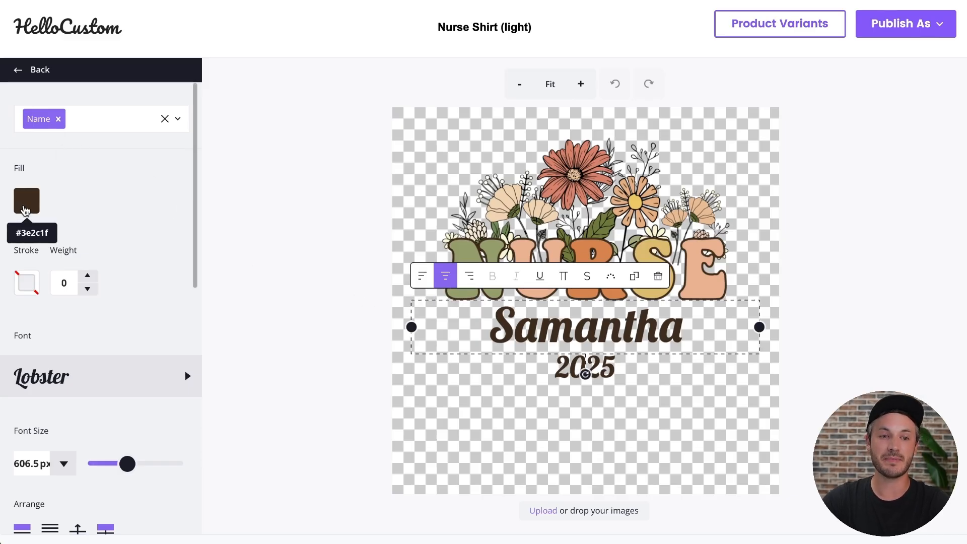
{"action": "left_click", "coordinate": [23, 210]}
{"action": "left_click_drag", "start_coordinate": [41, 236], "coordinate": [16, 205]}
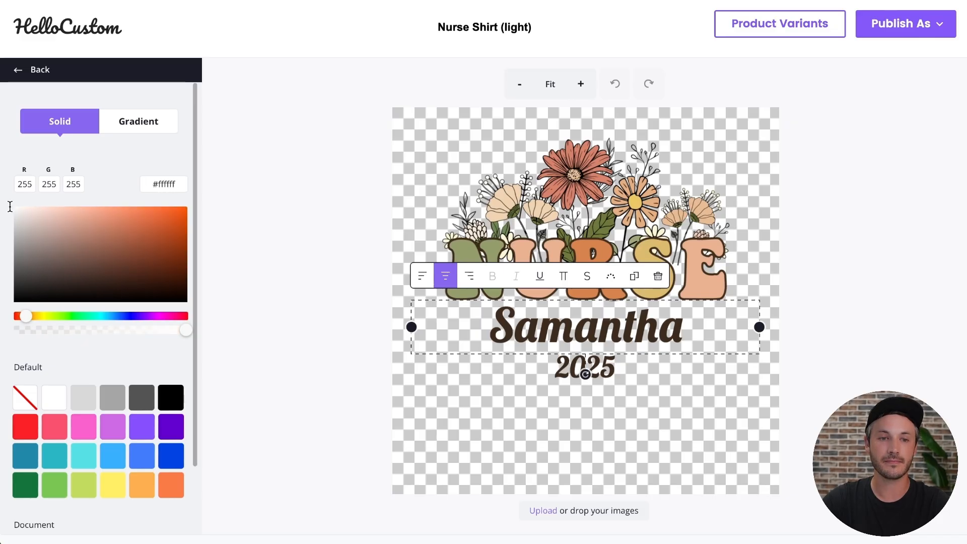
{"action": "left_click", "coordinate": [343, 280]}
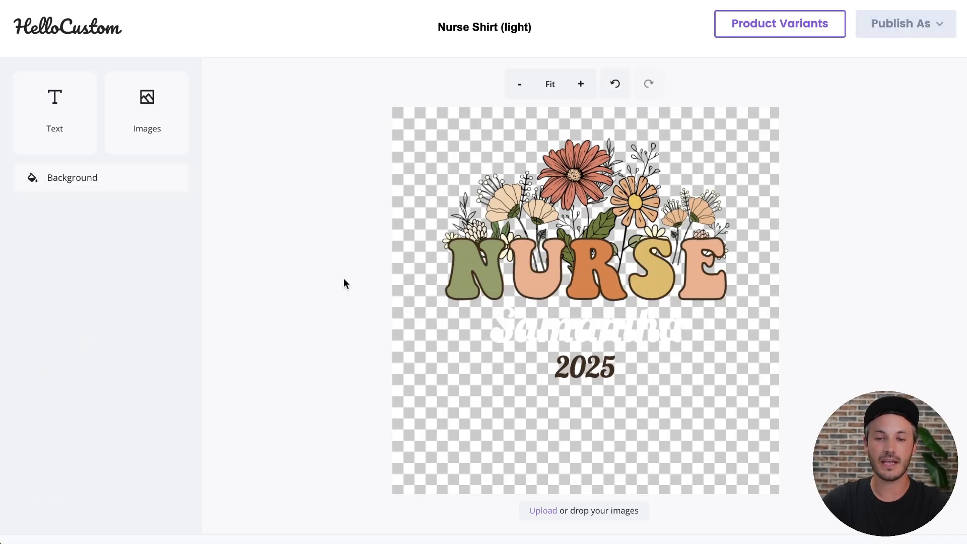
Set the year text's fill to near-white #f9f9f9 and deselect it
{"action": "left_click", "coordinate": [578, 362]}
{"action": "left_click", "coordinate": [23, 211]}
{"action": "left_click", "coordinate": [40, 233]}
{"action": "left_click_drag", "start_coordinate": [36, 230], "coordinate": [11, 207]}
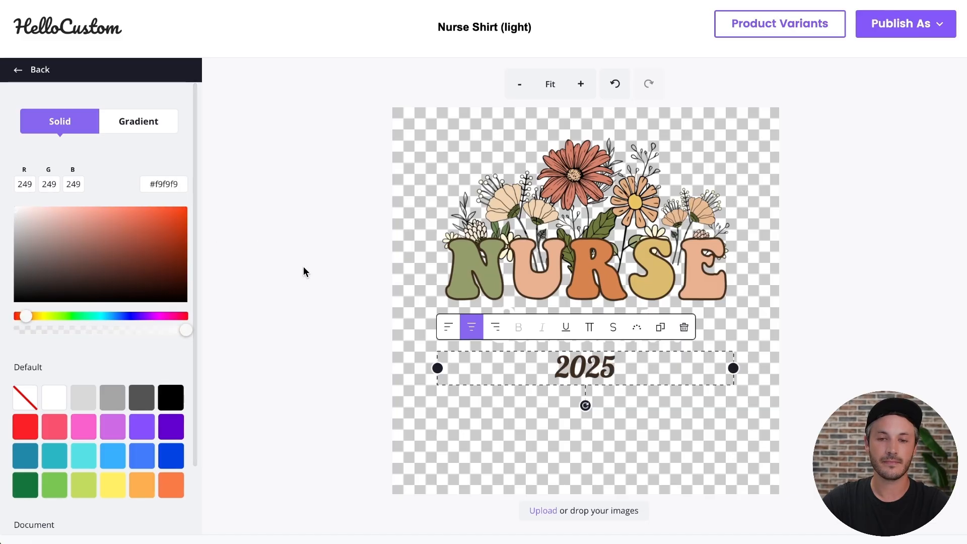
{"action": "left_click", "coordinate": [348, 297]}
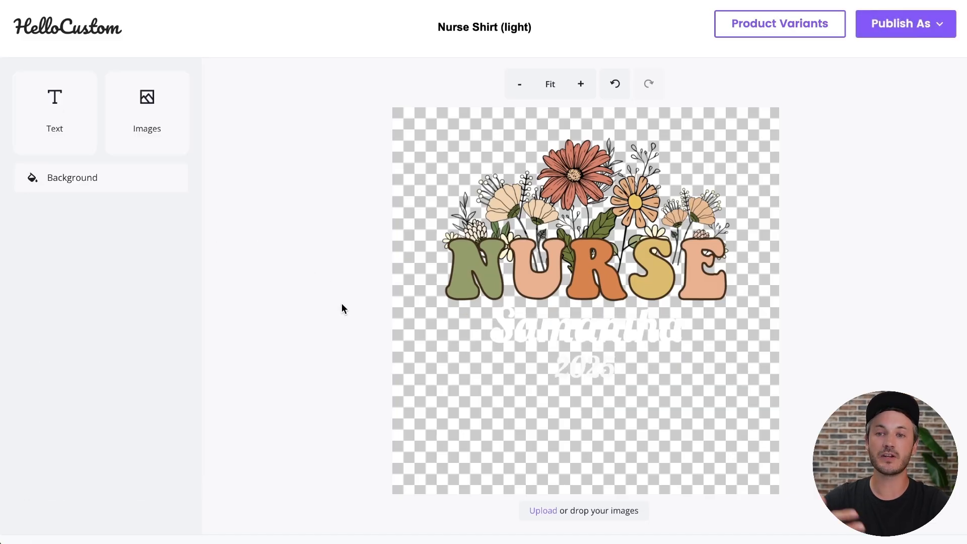
Assign the light template to the preselected remaining variants of the first personalized nurse T-shirt listing and publish it as active
{"action": "left_click", "coordinate": [759, 36]}
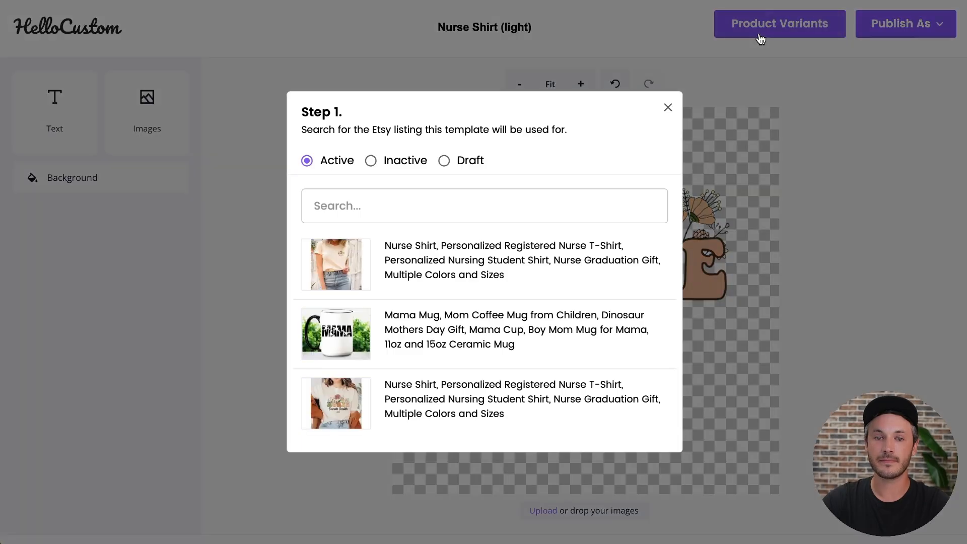
{"action": "left_click", "coordinate": [515, 259]}
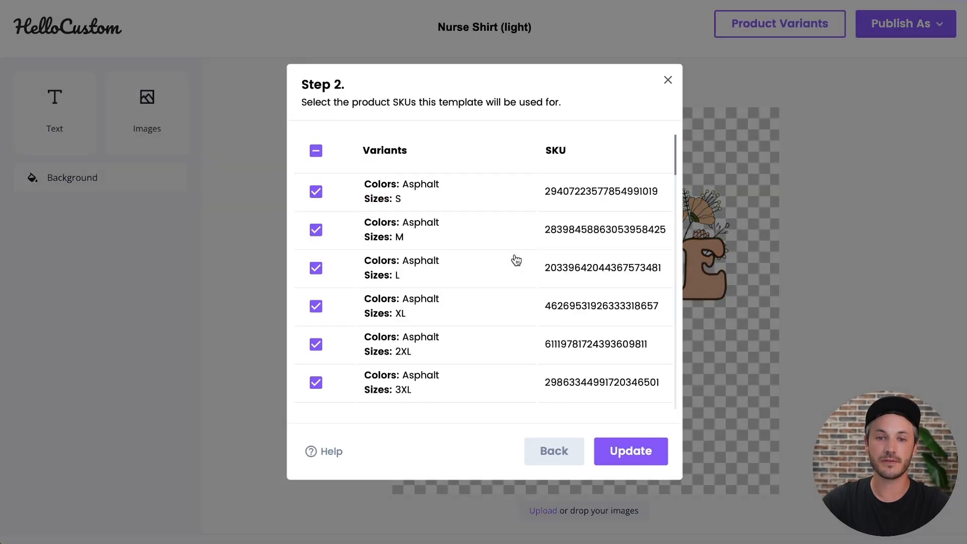
{"action": "scroll", "coordinate": [534, 224], "scroll_direction": "down", "scroll_amount": 5}
{"action": "scroll", "coordinate": [528, 224], "scroll_direction": "down", "scroll_amount": 10}
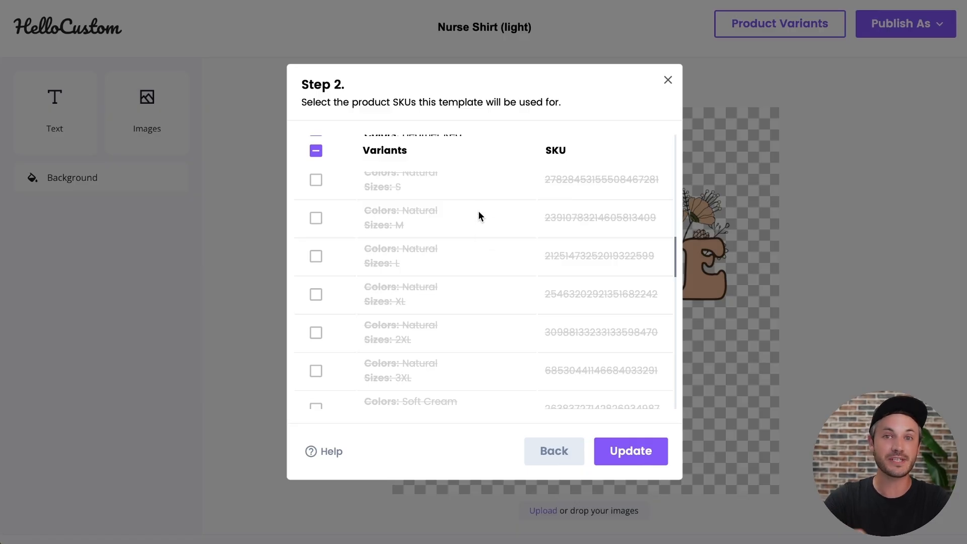
{"action": "double_click", "coordinate": [582, 219]}
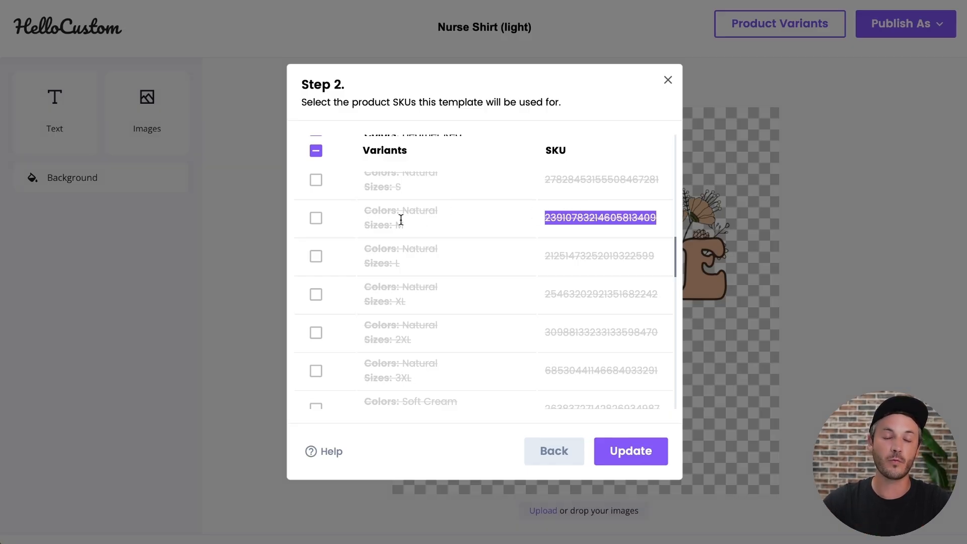
{"action": "scroll", "coordinate": [347, 250], "scroll_direction": "up", "scroll_amount": 10}
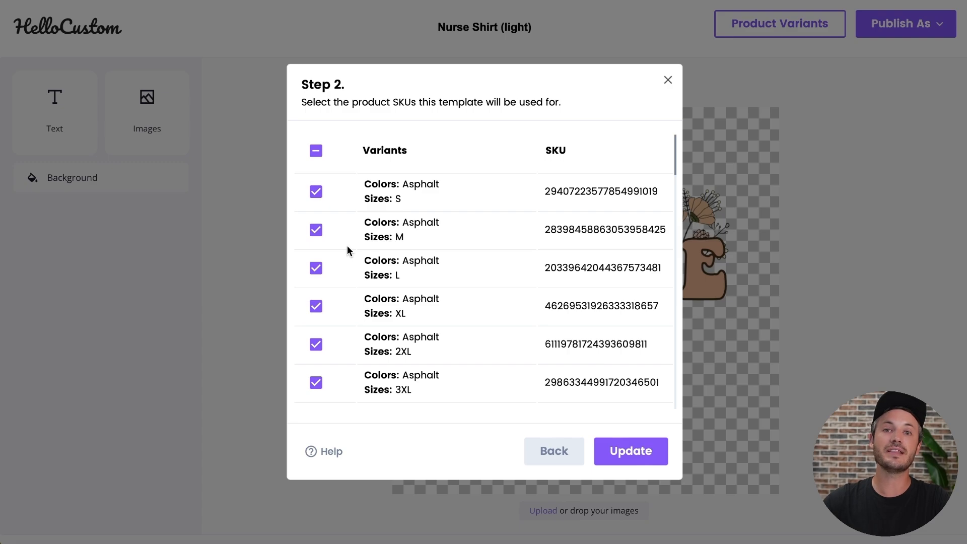
{"action": "scroll", "coordinate": [345, 262], "scroll_direction": "down", "scroll_amount": 15}
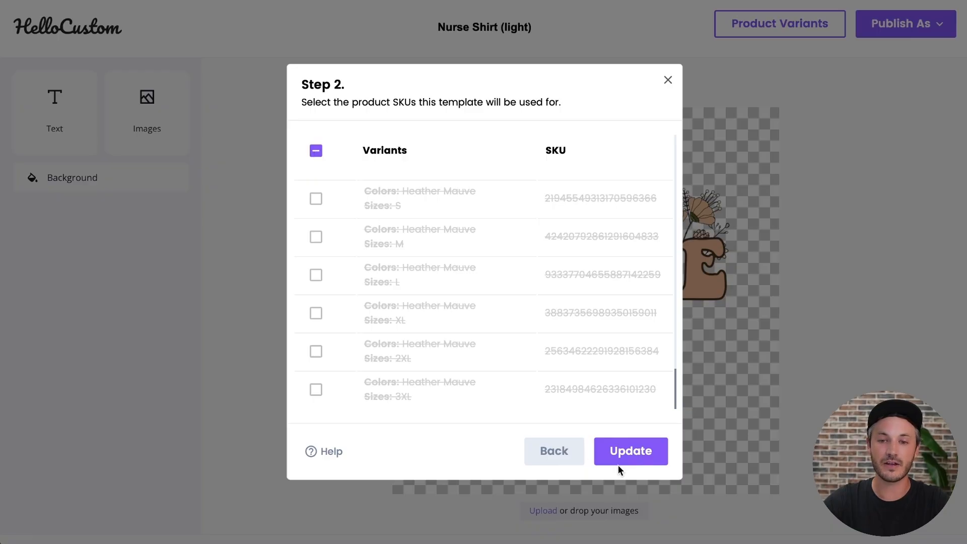
{"action": "left_click", "coordinate": [630, 451]}
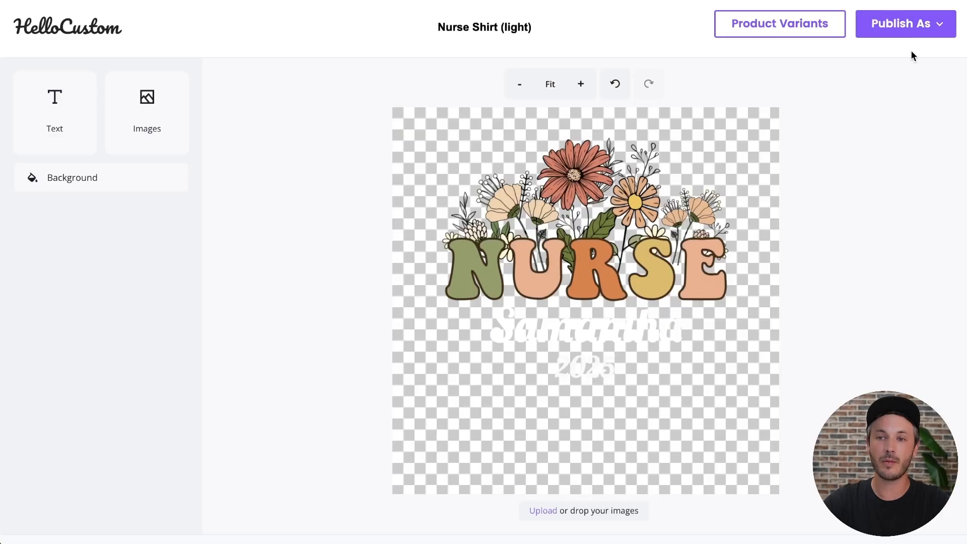
{"action": "left_click", "coordinate": [917, 21]}
{"action": "left_click", "coordinate": [888, 65]}
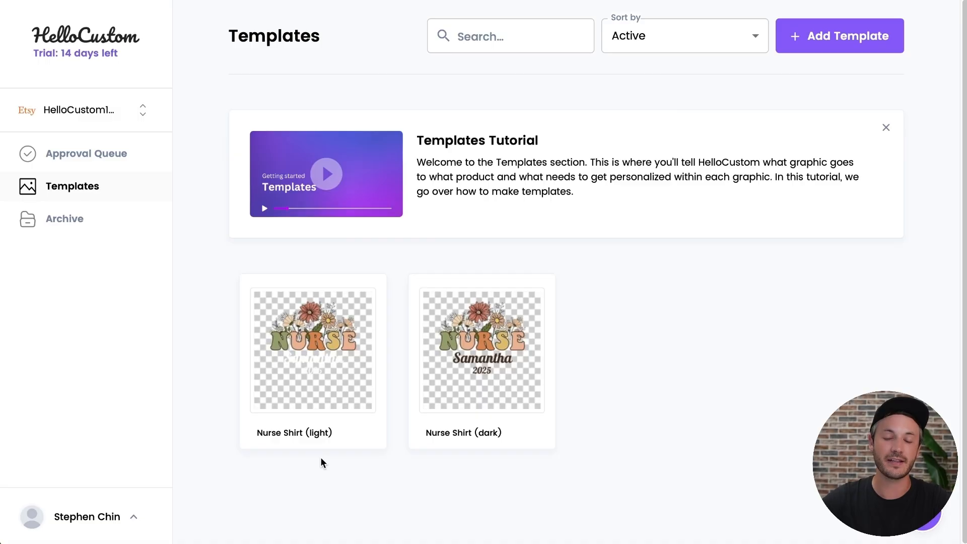
Test the Nurse Shirt (dark) template with a first name and the year 2026, and view the result on the shirt mockup
{"action": "mouse_move", "coordinate": [546, 339]}
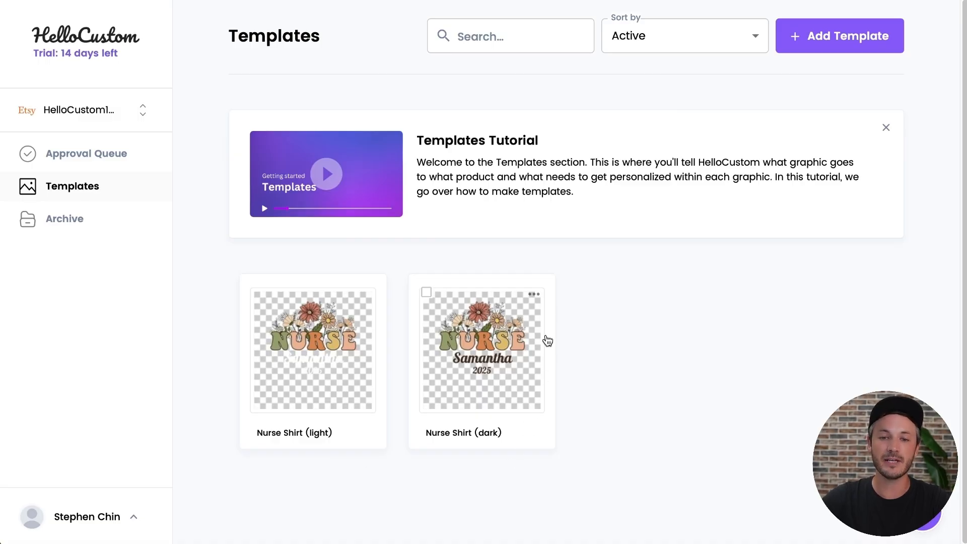
{"action": "left_click", "coordinate": [534, 295]}
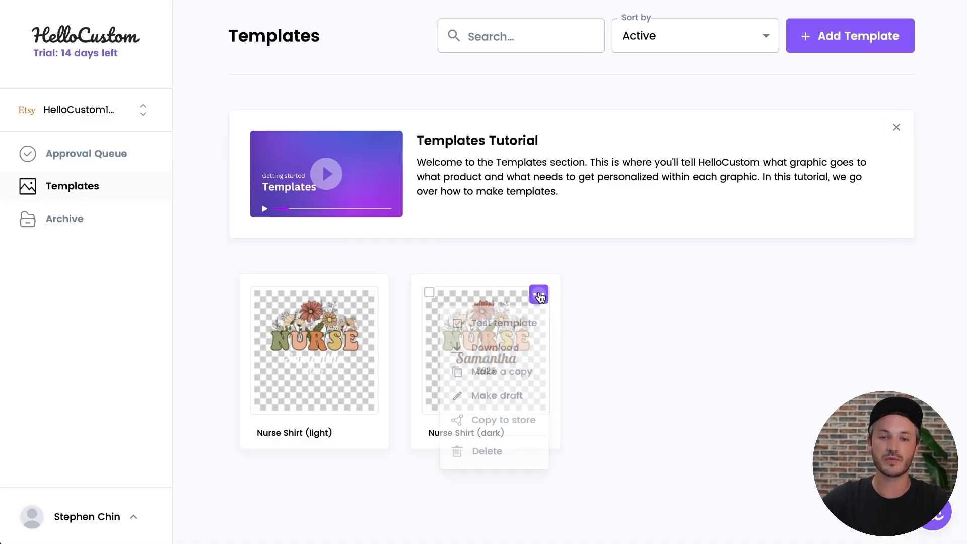
{"action": "left_click", "coordinate": [483, 330]}
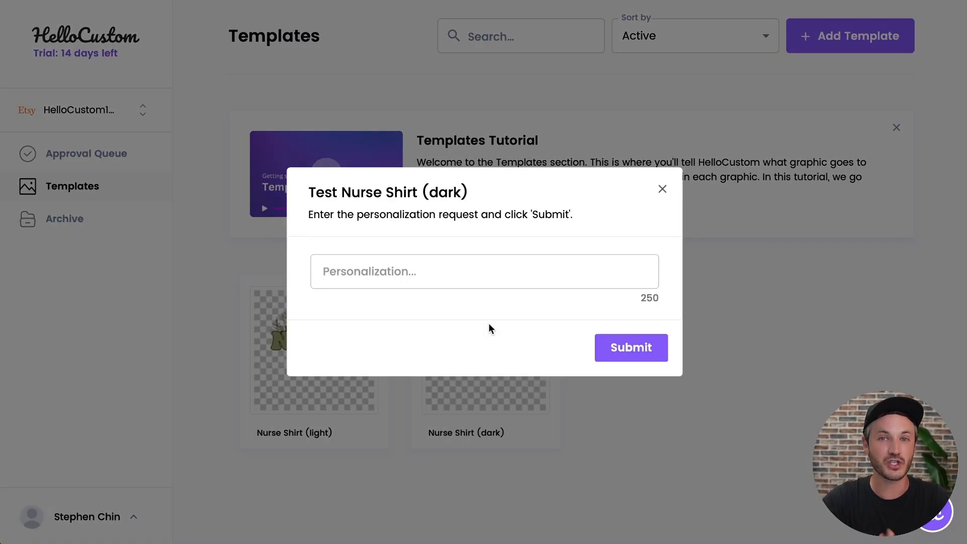
{"action": "left_click", "coordinate": [527, 272]}
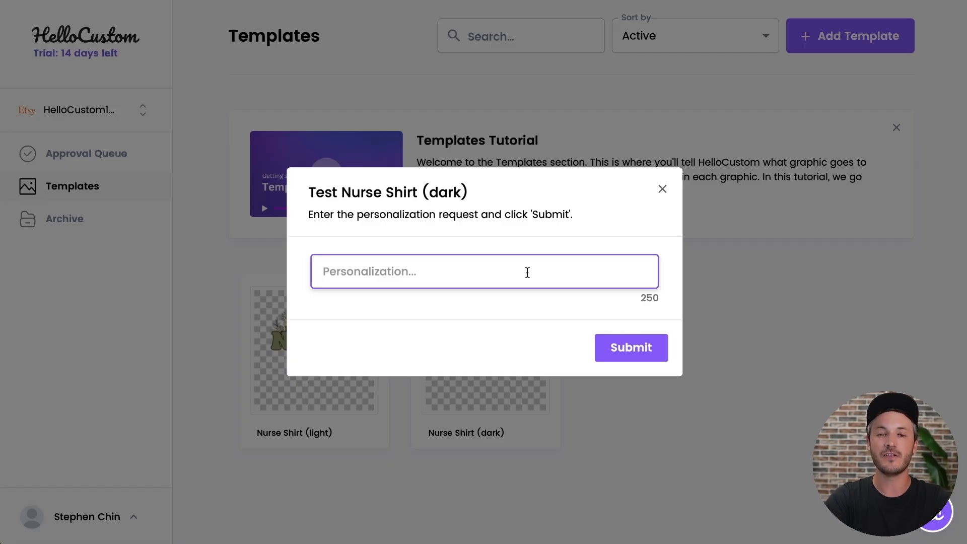
{"action": "type", "text": "Stephen 2026"}
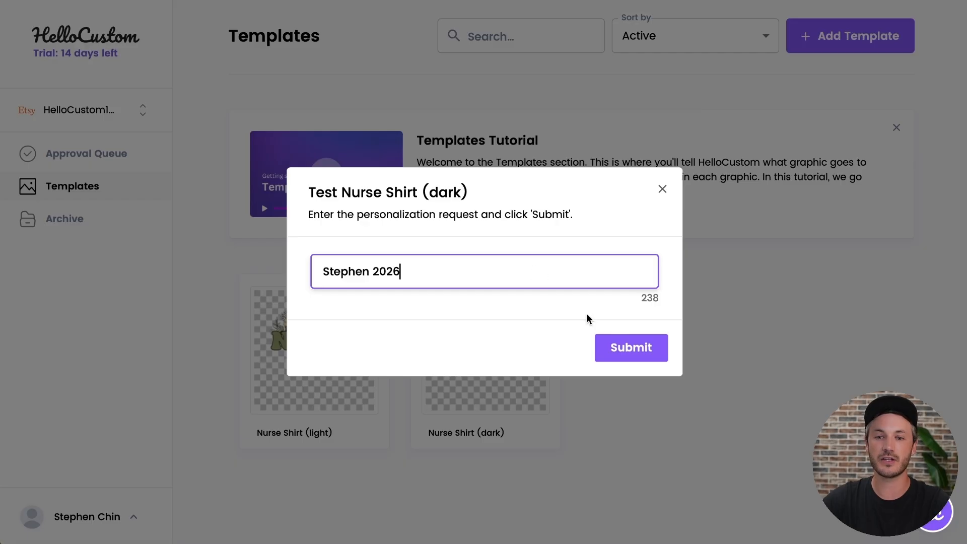
{"action": "left_click", "coordinate": [623, 356]}
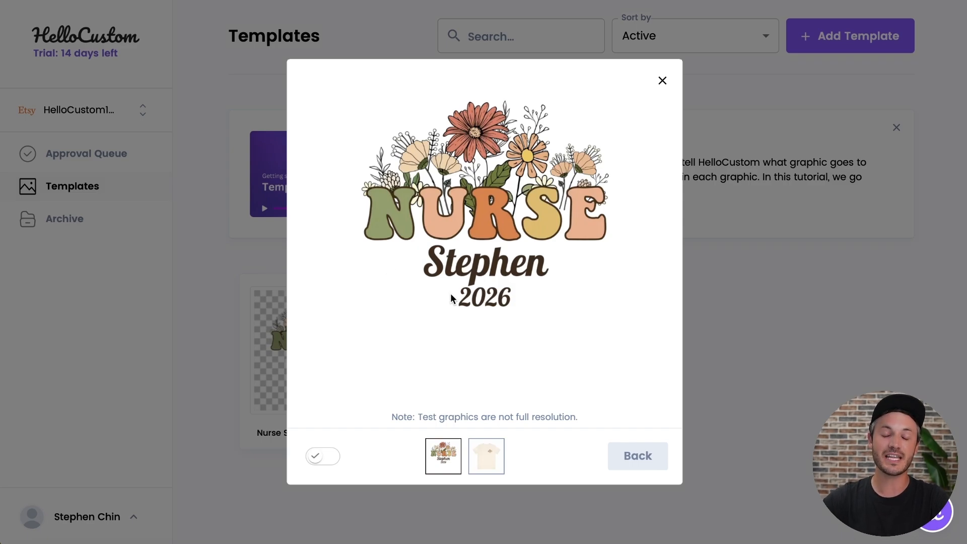
{"action": "left_click", "coordinate": [487, 462]}
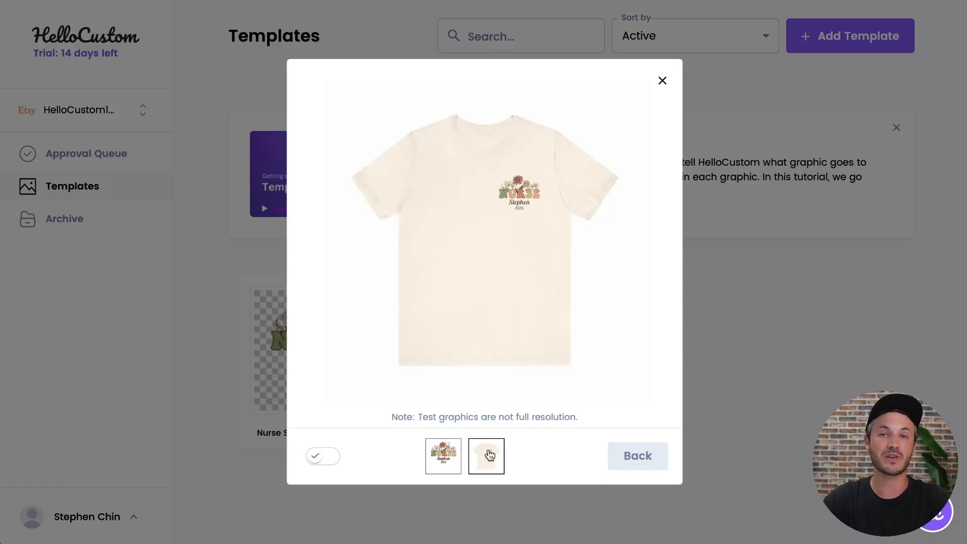
Test the dark template again with a full-sentence request giving a first name and the date October, and view the shirt mockup
{"action": "left_click", "coordinate": [638, 458]}
{"action": "left_click", "coordinate": [469, 269]}
{"action": "type", "text": "C"}
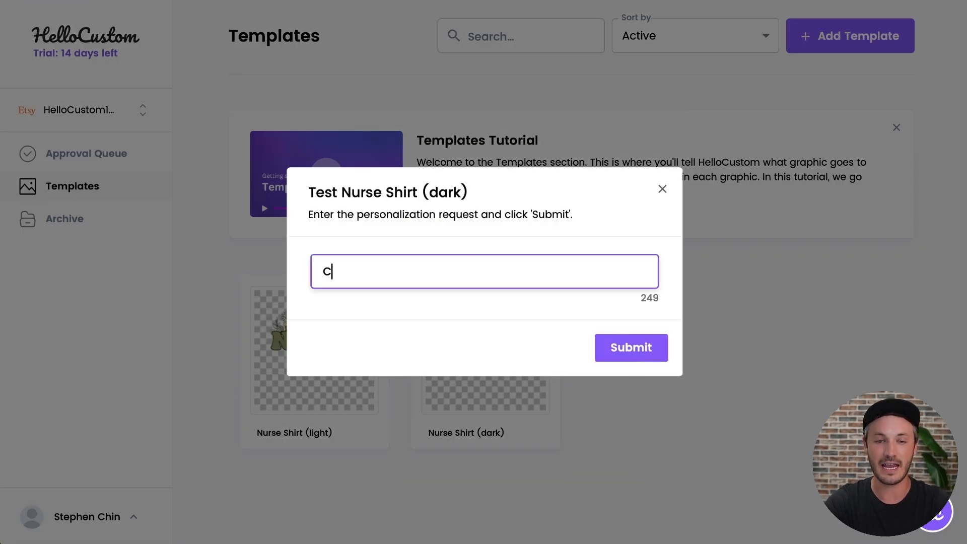
{"action": "type", "text": "an the name be "}
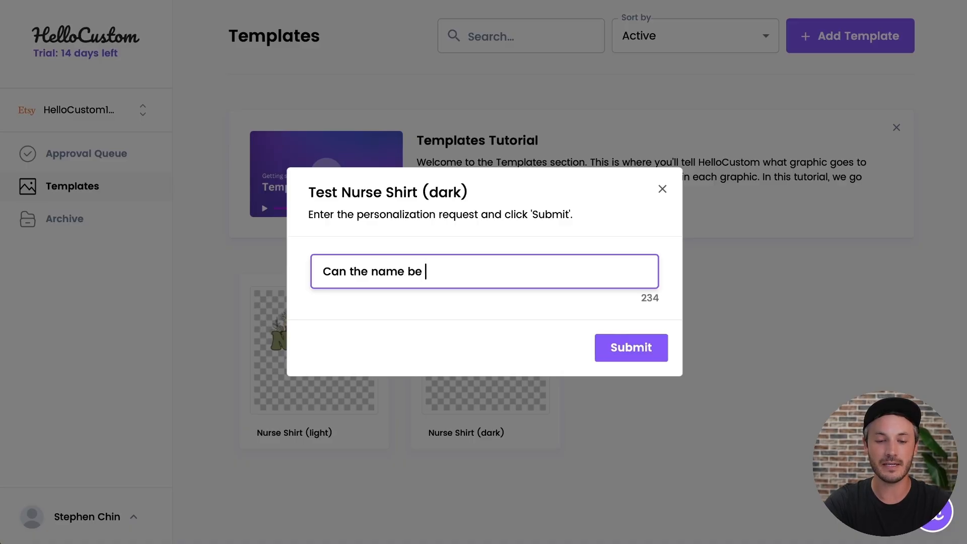
{"action": "type", "text": "Terry and "}
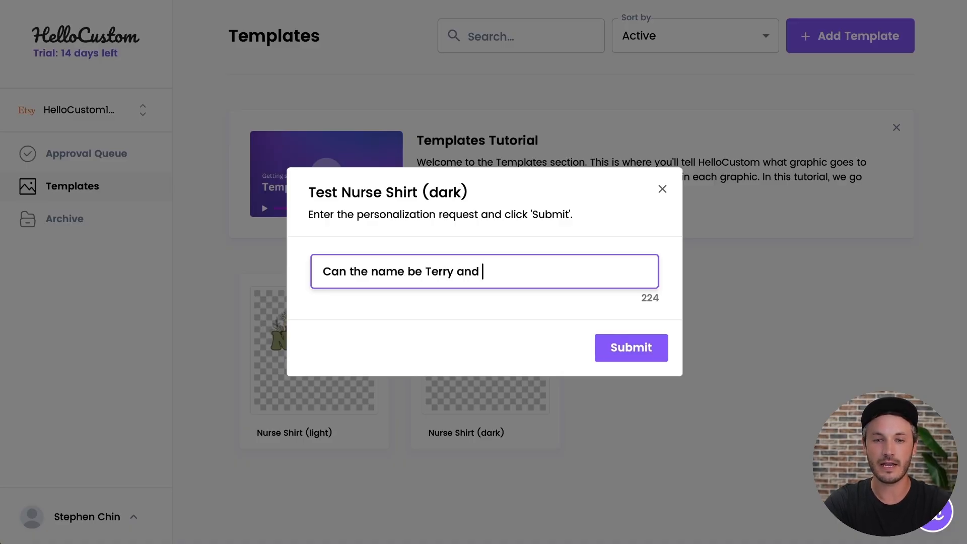
{"action": "type", "text": "the date be October"}
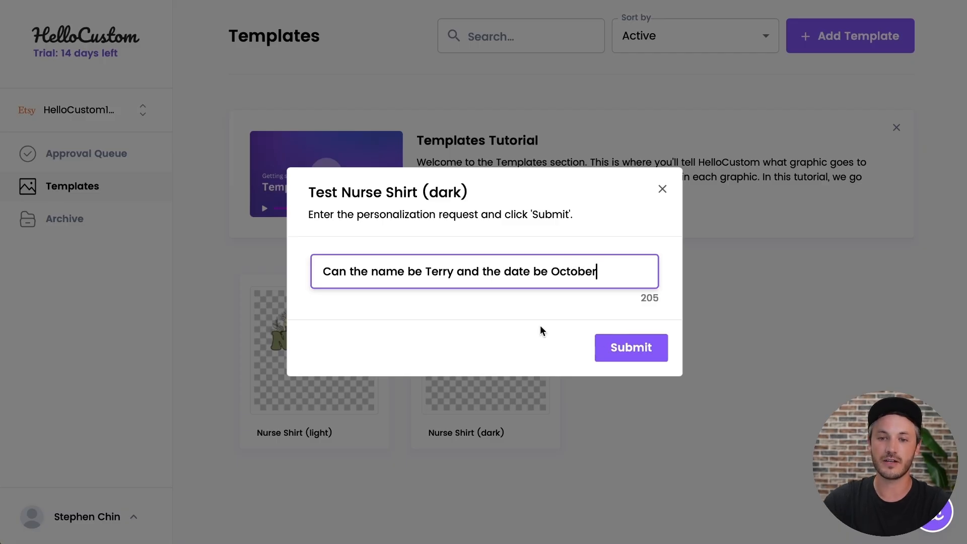
{"action": "left_click", "coordinate": [642, 348]}
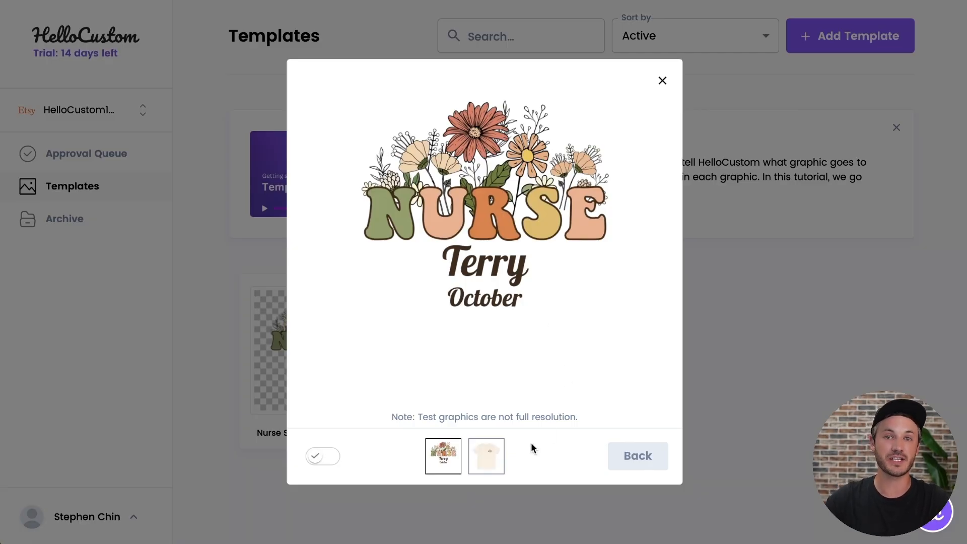
{"action": "left_click", "coordinate": [486, 467]}
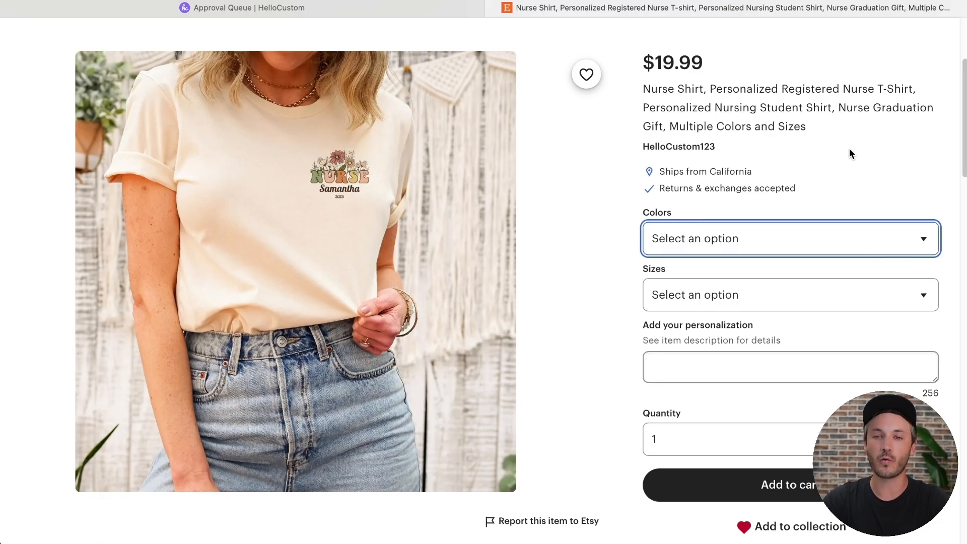
On the Etsy nurse shirt listing, choose Soft Cream in size M and enter a personalization request with a first name and 2026
{"action": "left_click", "coordinate": [793, 235]}
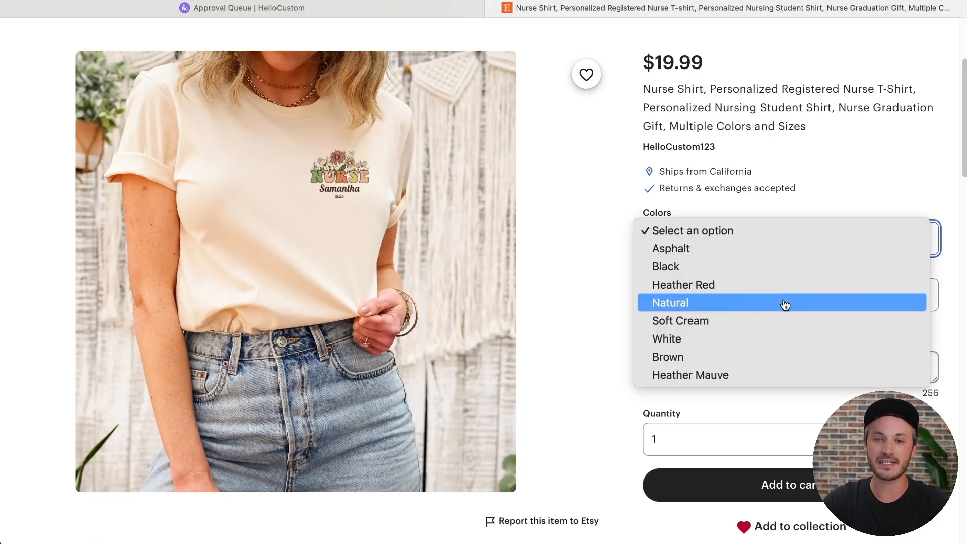
{"action": "left_click", "coordinate": [780, 320]}
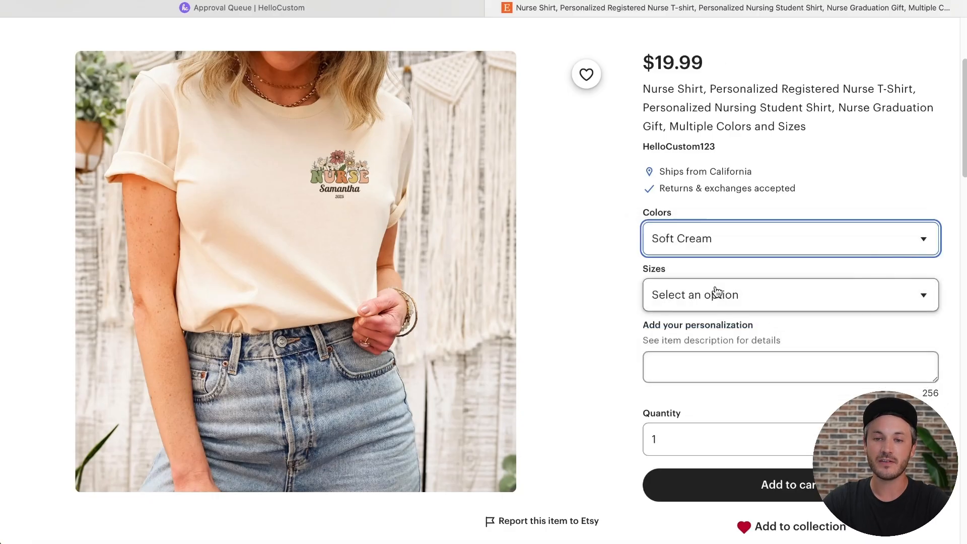
{"action": "left_click", "coordinate": [714, 291]}
{"action": "left_click", "coordinate": [706, 327]}
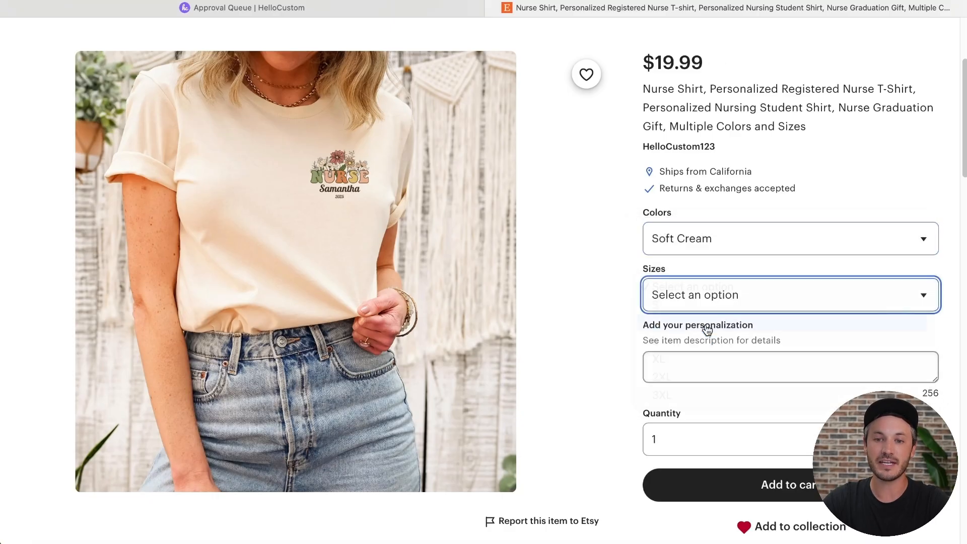
{"action": "left_click", "coordinate": [699, 363]}
{"action": "type", "text": "Can the name be Sarah and the date be 2026?"}
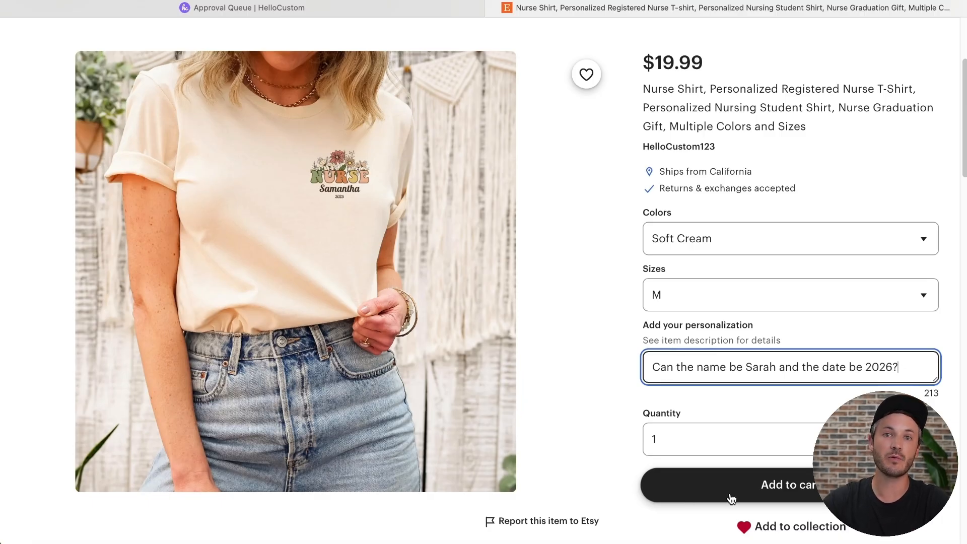
Switch to the HelloCustom approval queue, look at its sort options and review the first order's details
{"action": "left_click", "coordinate": [378, 12]}
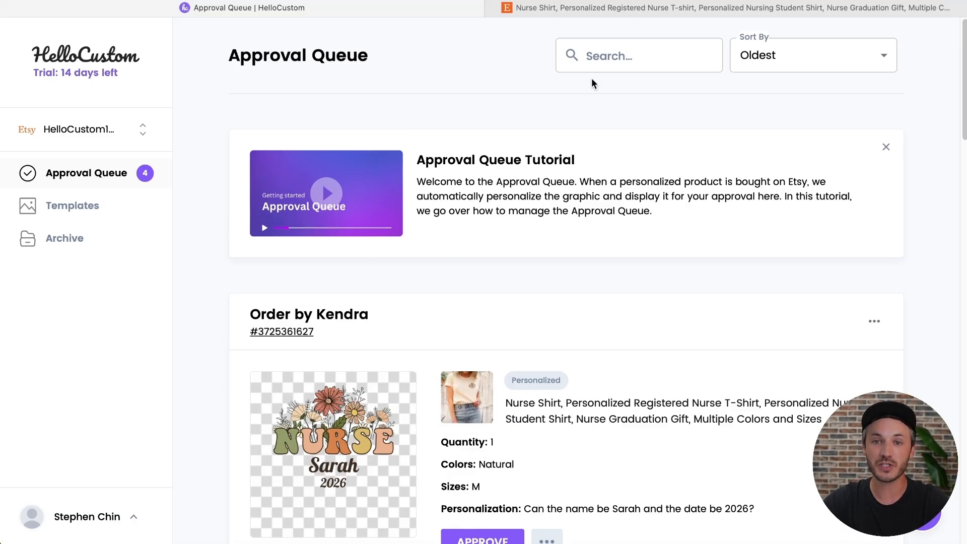
{"action": "left_click", "coordinate": [772, 65]}
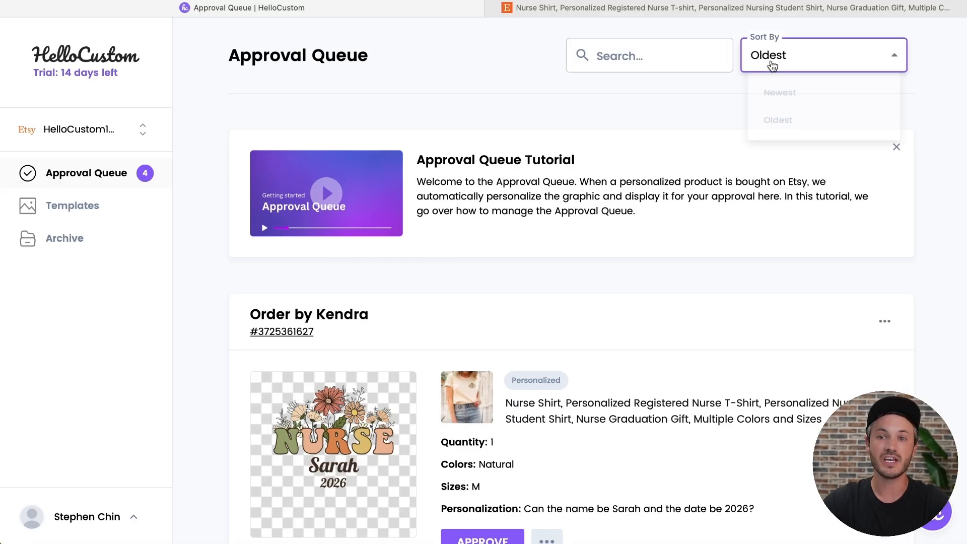
{"action": "left_click", "coordinate": [713, 101]}
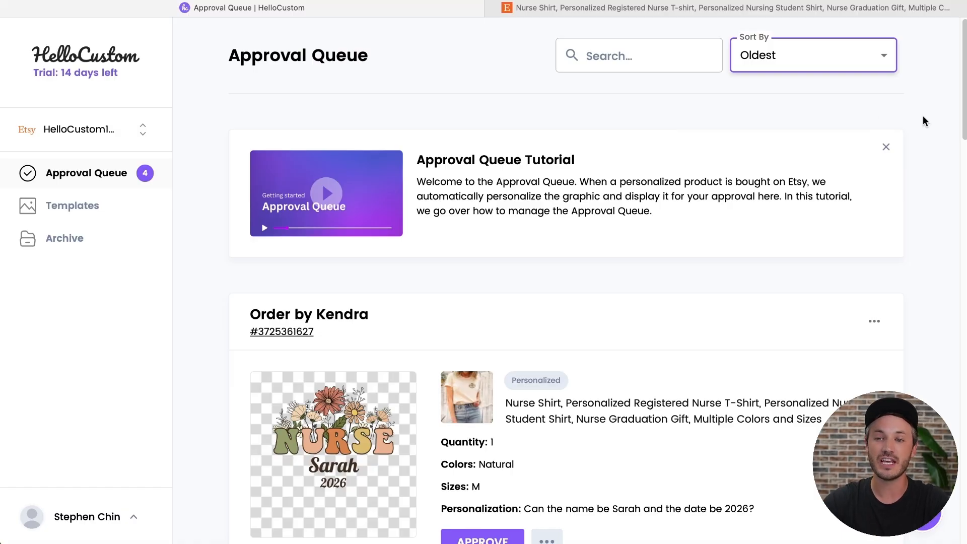
{"action": "scroll", "coordinate": [926, 117], "scroll_direction": "down", "scroll_amount": 5}
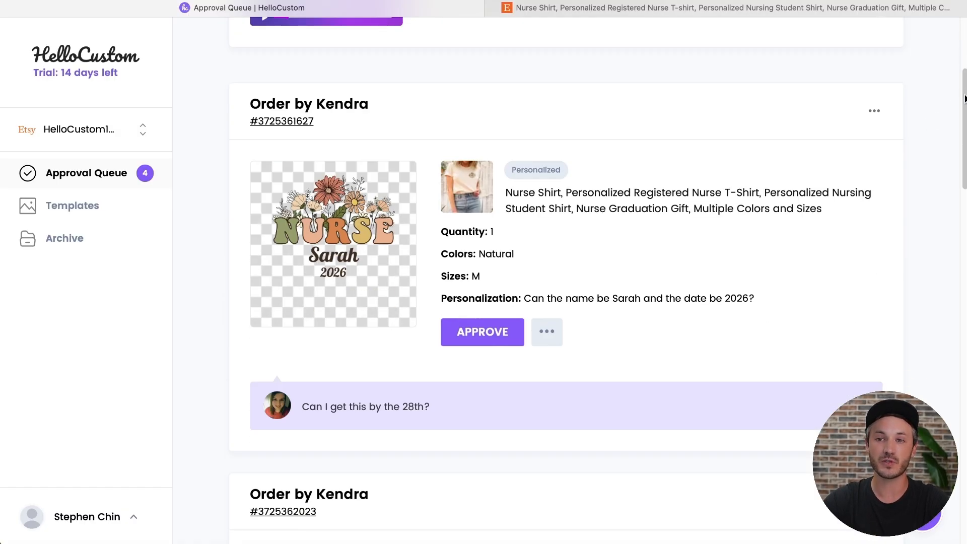
{"action": "scroll", "coordinate": [936, 15], "scroll_direction": "down", "scroll_amount": 2}
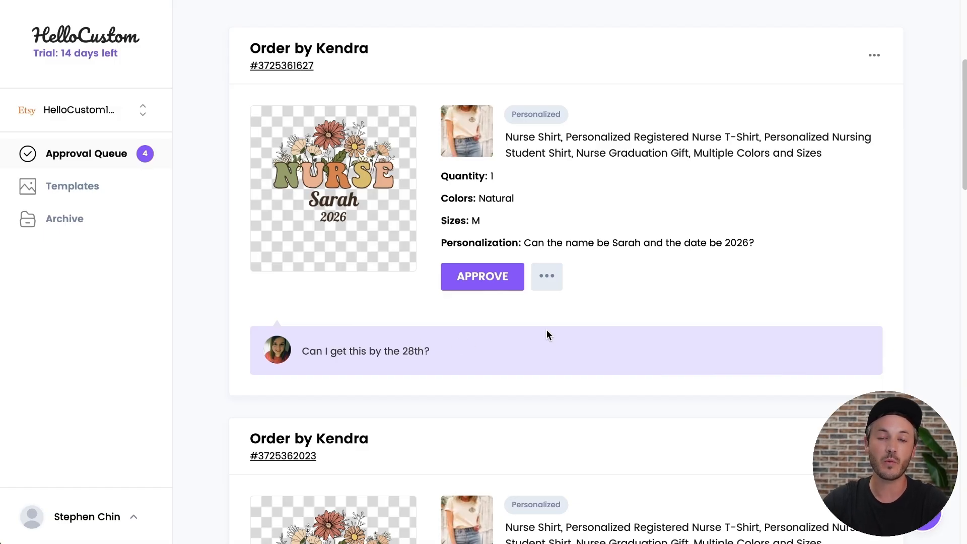
Preview the first order's personalized graphic at full size and approve the order
{"action": "left_click", "coordinate": [329, 189]}
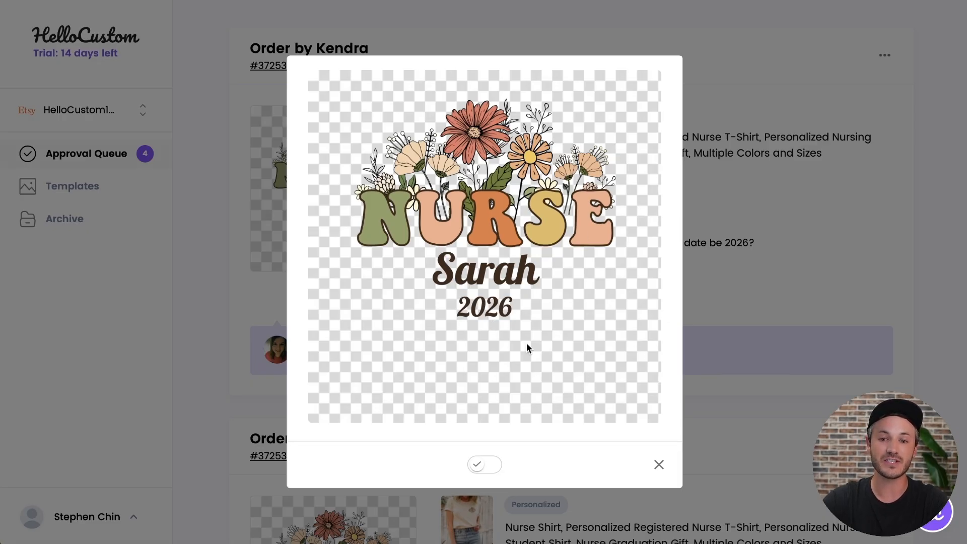
{"action": "left_click", "coordinate": [658, 464]}
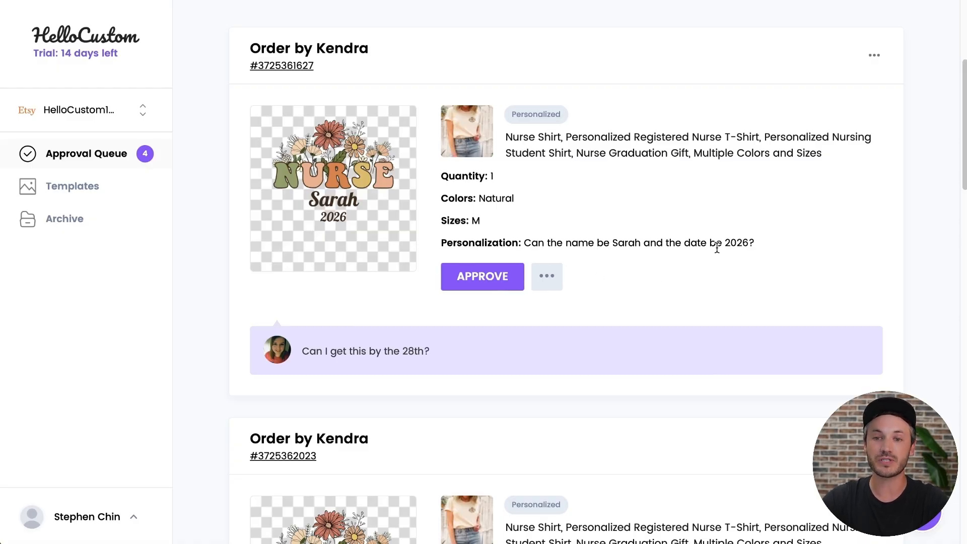
{"action": "mouse_move", "coordinate": [366, 216]}
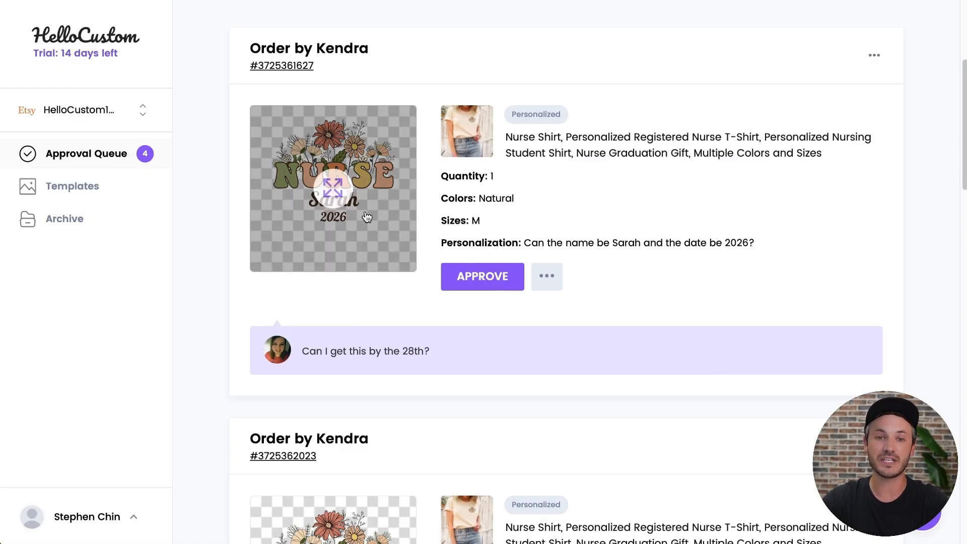
{"action": "left_click", "coordinate": [470, 278]}
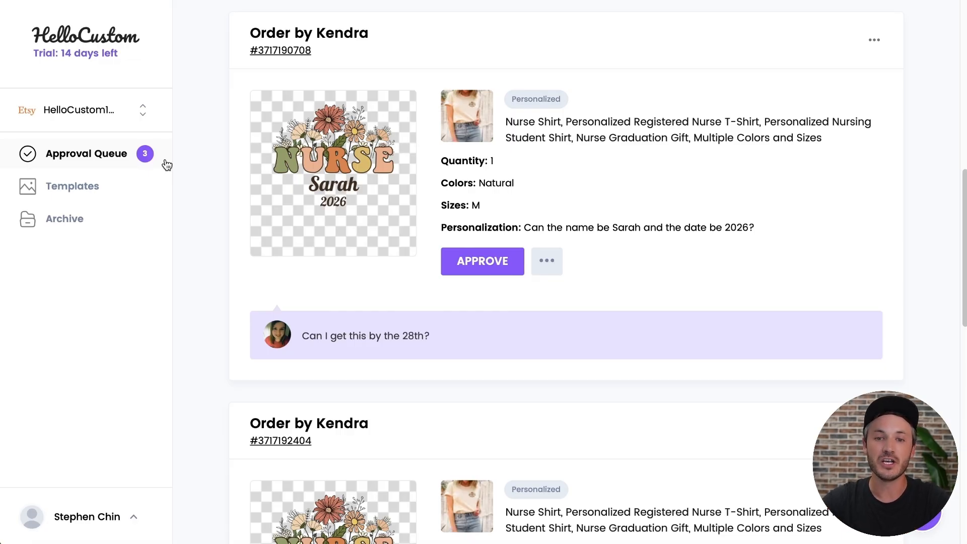
{"action": "left_click", "coordinate": [542, 263]}
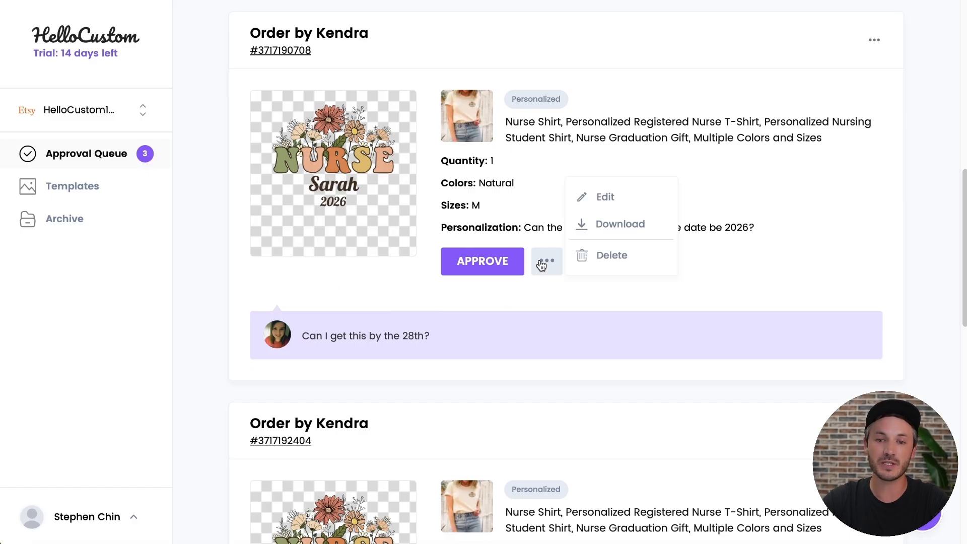
{"action": "left_click", "coordinate": [543, 262]}
{"action": "left_click", "coordinate": [874, 42]}
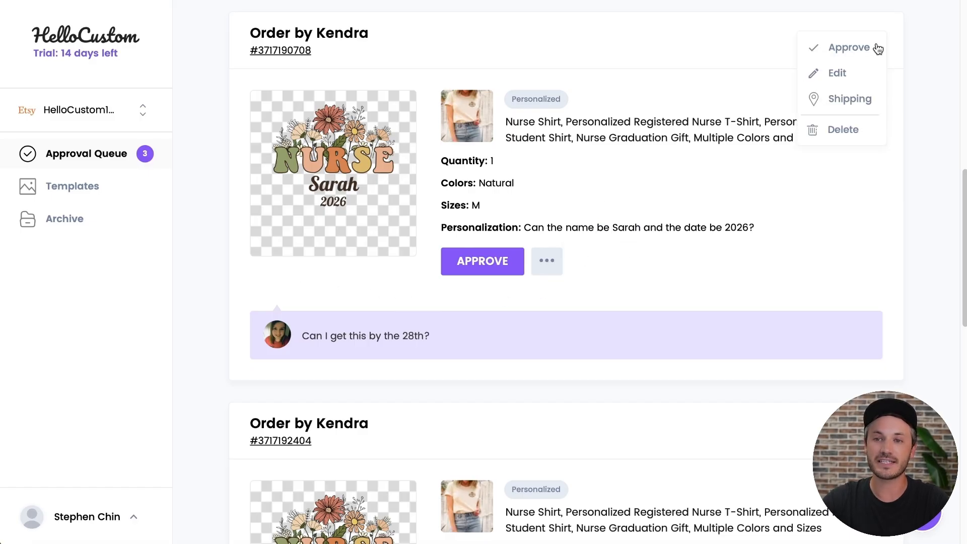
{"action": "left_click", "coordinate": [914, 53]}
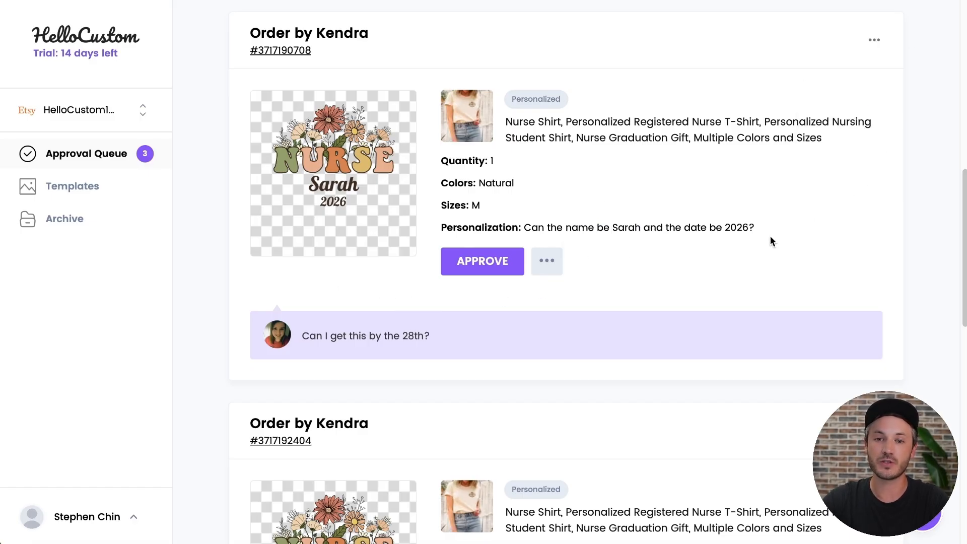
Edit the displayed order's graphic by replacing the name text with a different first name, save it and preview the updated graphic
{"action": "left_click", "coordinate": [559, 266]}
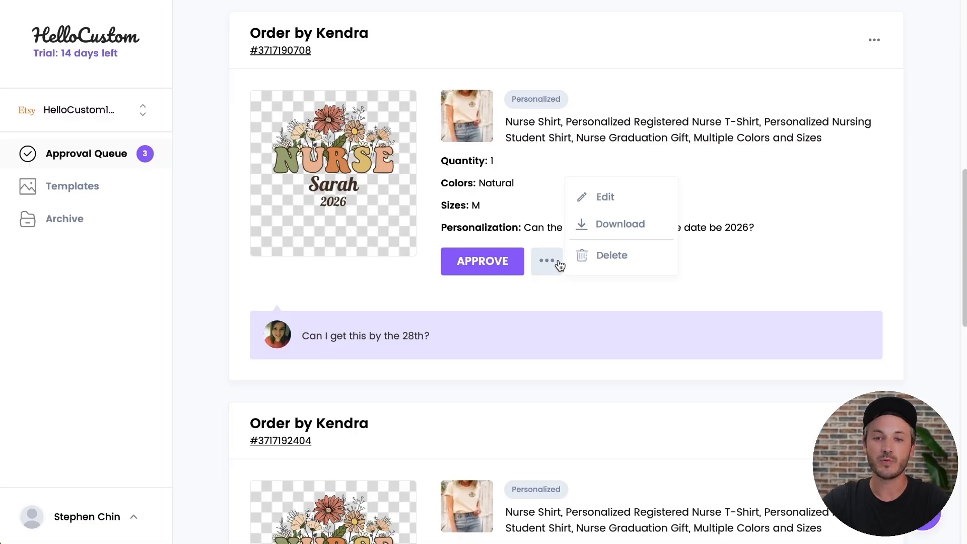
{"action": "left_click", "coordinate": [625, 199]}
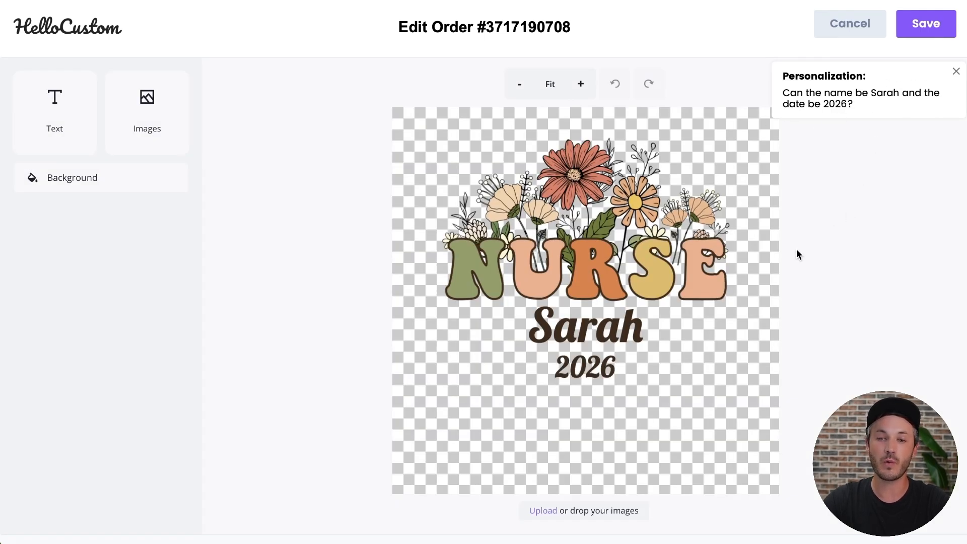
{"action": "left_click", "coordinate": [586, 337]}
{"action": "double_click", "coordinate": [594, 336]}
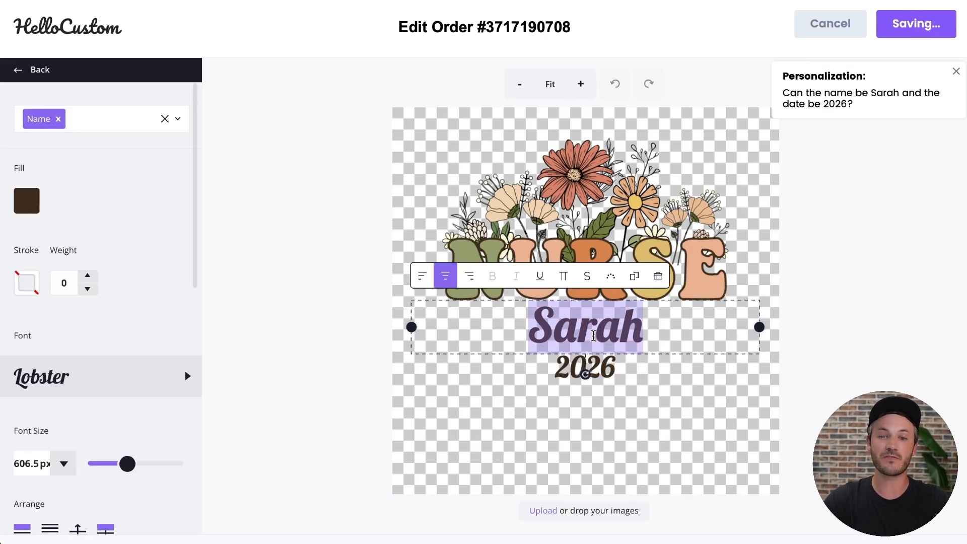
{"action": "type", "text": "Stephen"}
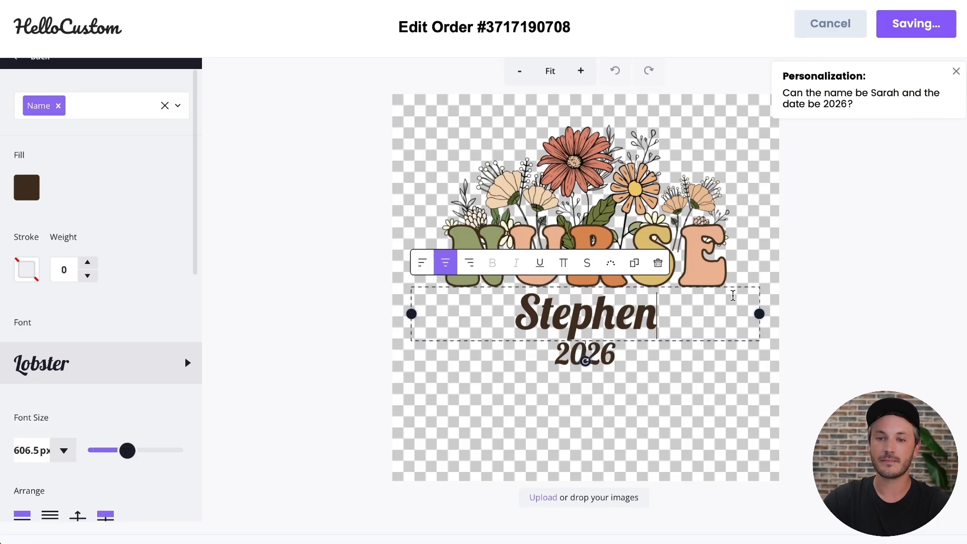
{"action": "left_click", "coordinate": [847, 280]}
{"action": "left_click", "coordinate": [925, 31]}
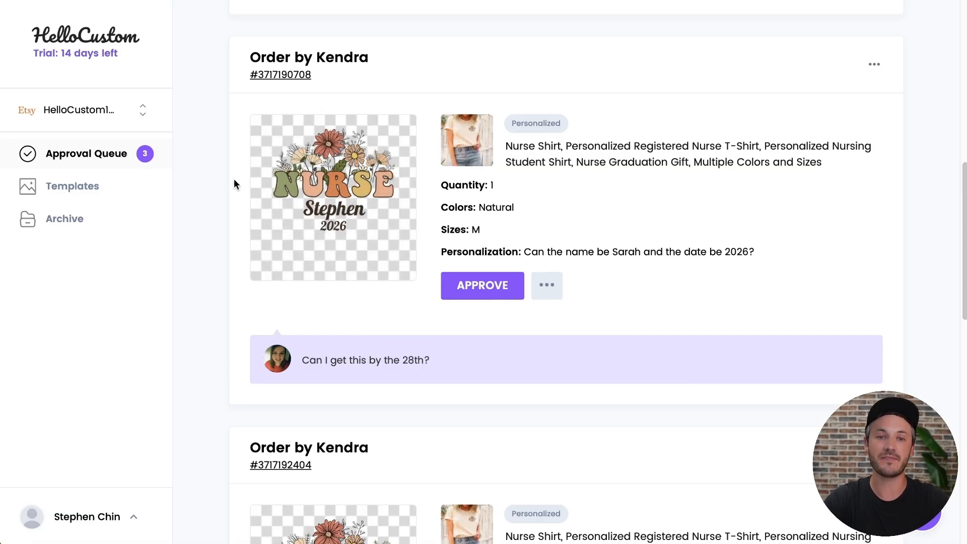
{"action": "left_click", "coordinate": [285, 227]}
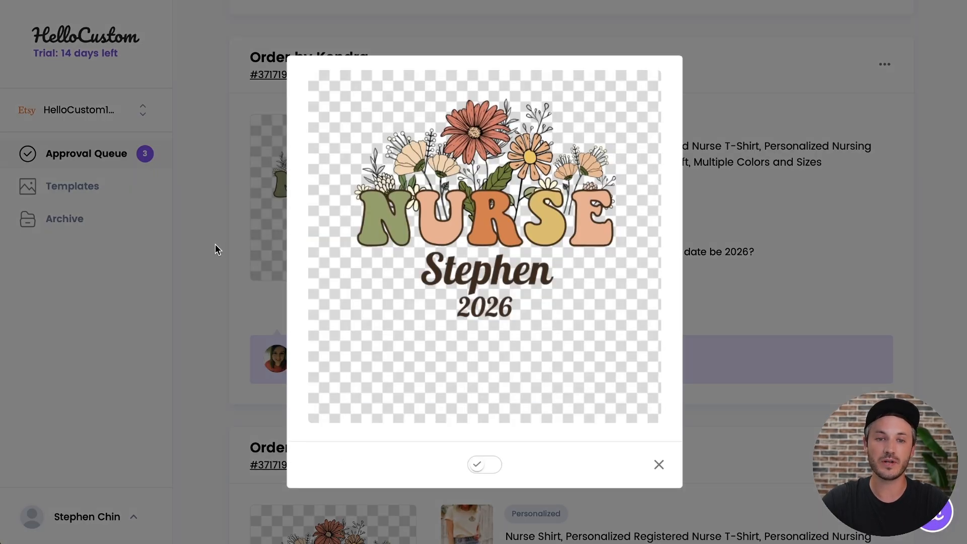
Close the graphic preview and look at the order item's extra options, including the JPG, PNG and PDF download formats
{"action": "left_click", "coordinate": [658, 464]}
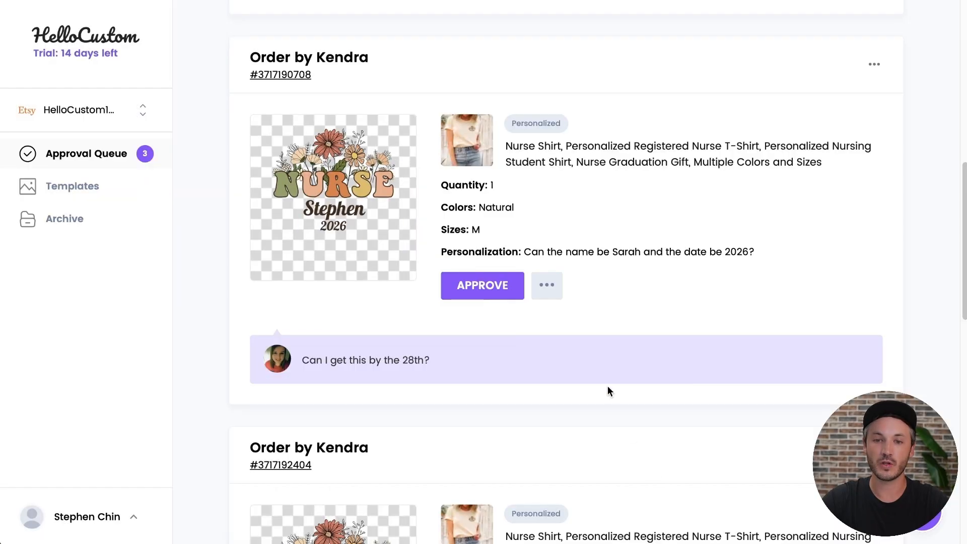
{"action": "left_click", "coordinate": [553, 292]}
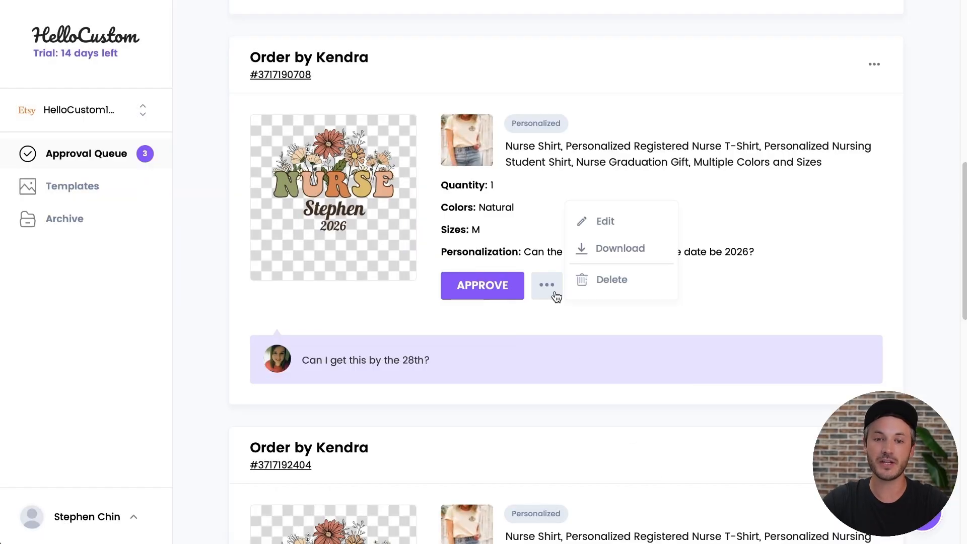
{"action": "left_click", "coordinate": [599, 252]}
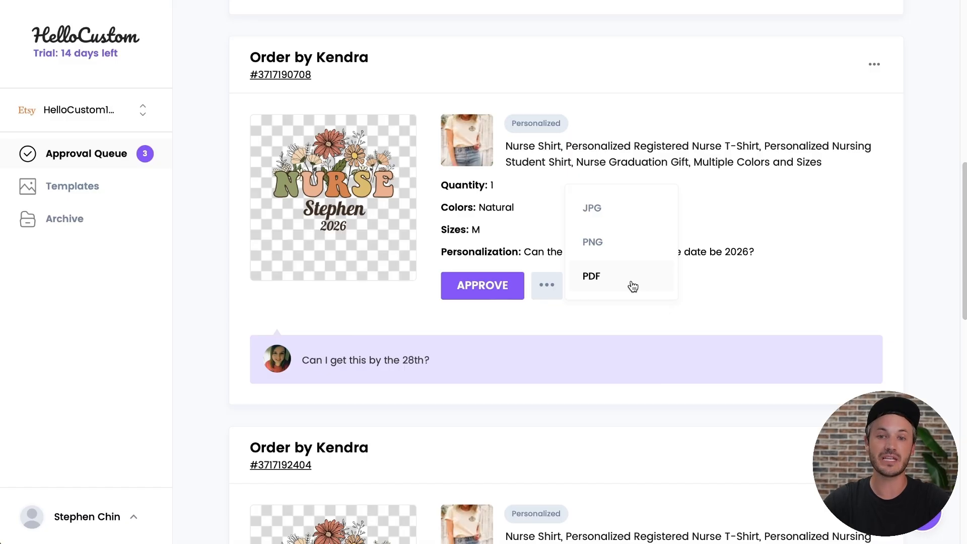
{"action": "left_click", "coordinate": [549, 322]}
{"action": "left_click", "coordinate": [548, 295]}
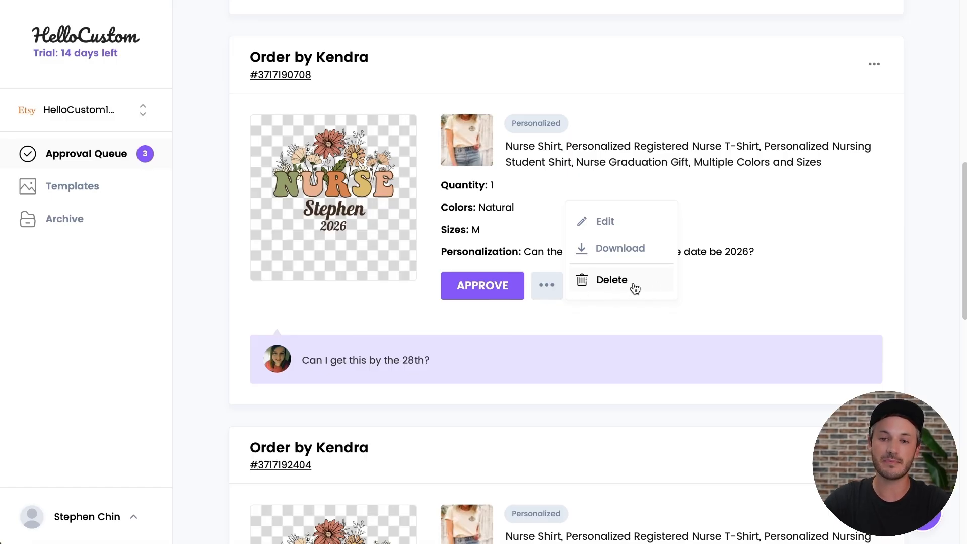
{"action": "left_click", "coordinate": [748, 280]}
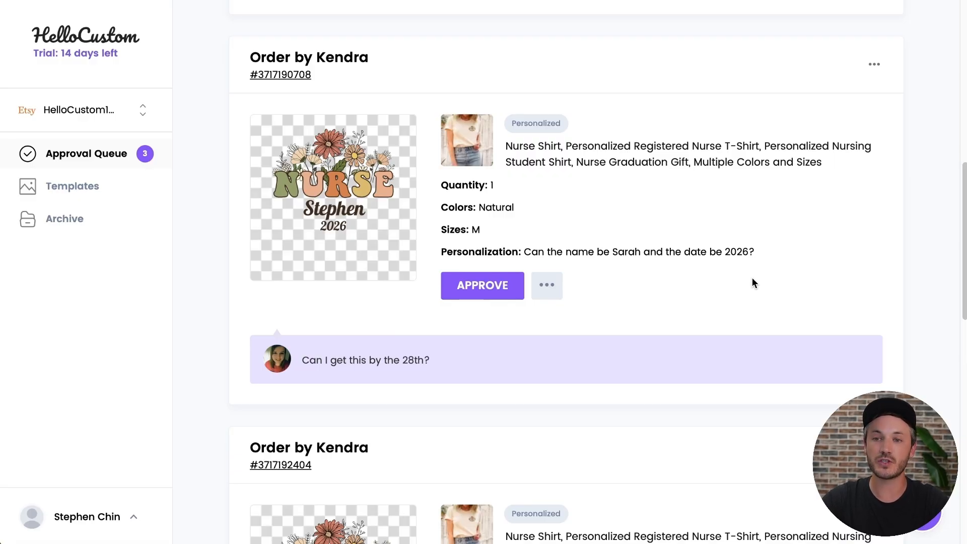
Look at the same order's shipping address form and close it without saving
{"action": "left_click", "coordinate": [874, 66]}
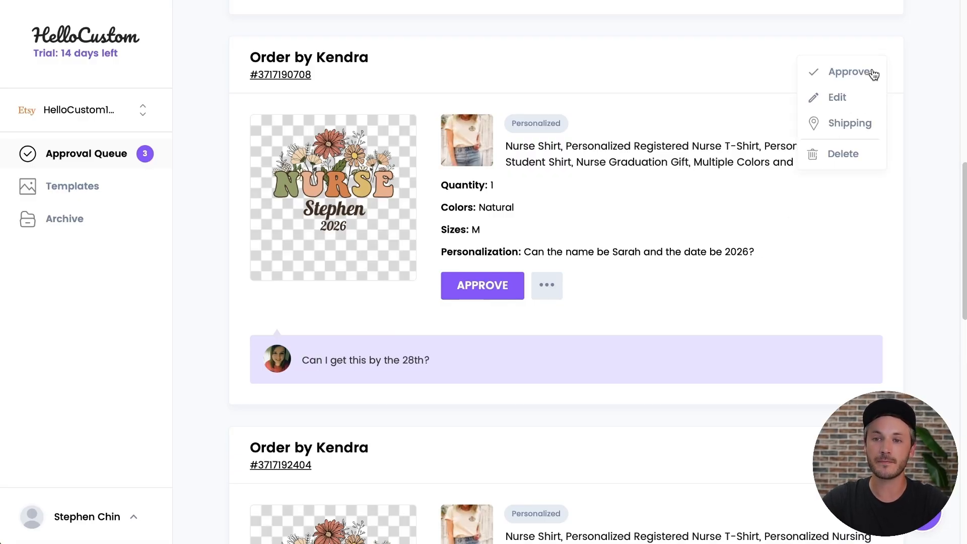
{"action": "left_click", "coordinate": [834, 129]}
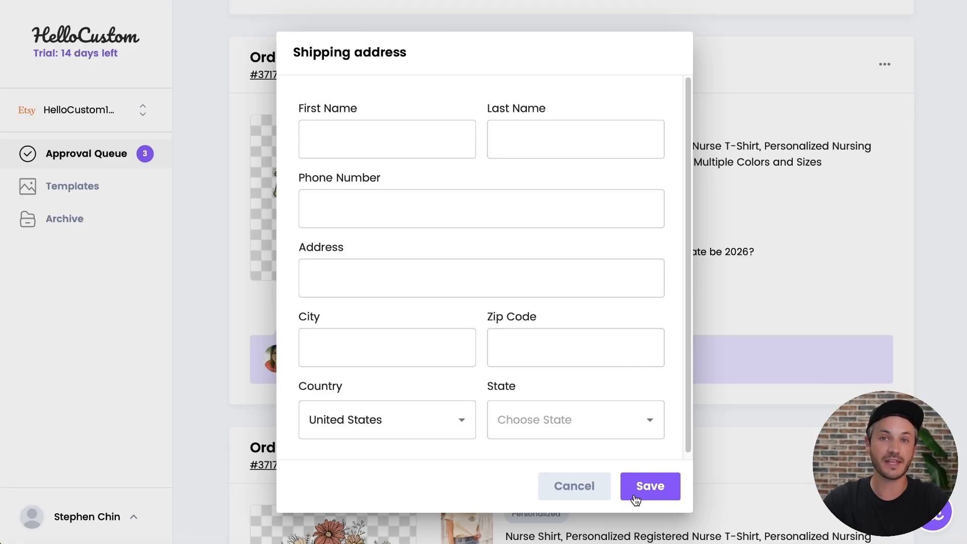
{"action": "left_click", "coordinate": [593, 492]}
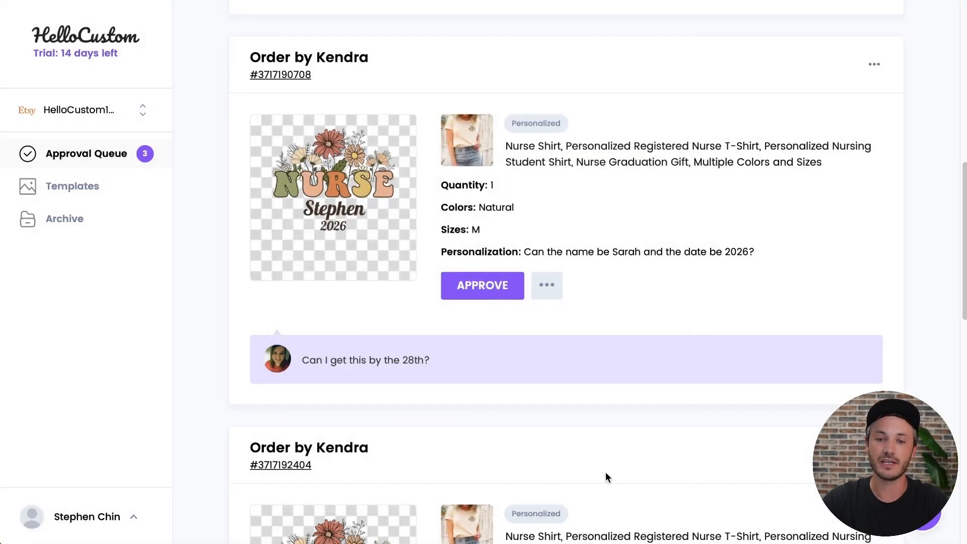
Edit the order's size to S and its color to White, save the changes and approve the order
{"action": "left_click", "coordinate": [873, 64]}
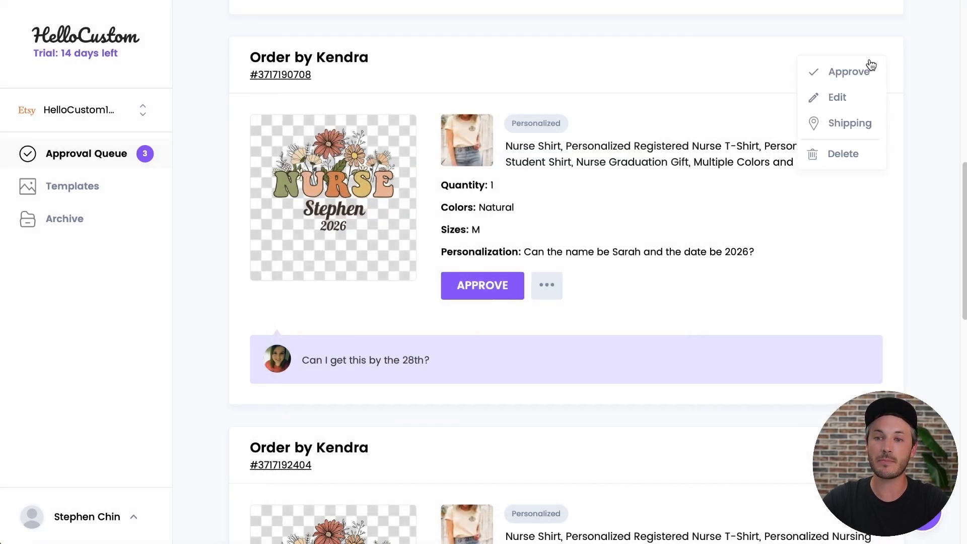
{"action": "left_click", "coordinate": [849, 100]}
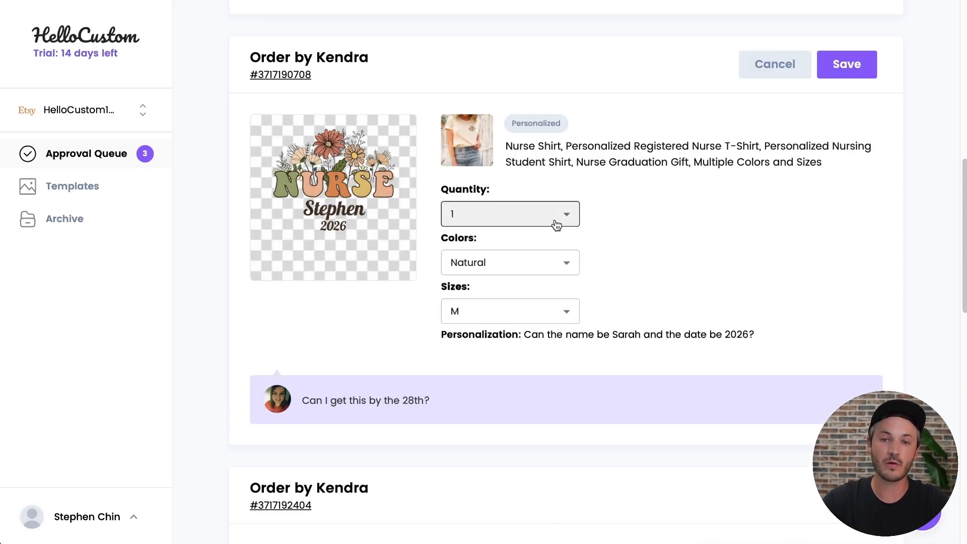
{"action": "left_click", "coordinate": [540, 264]}
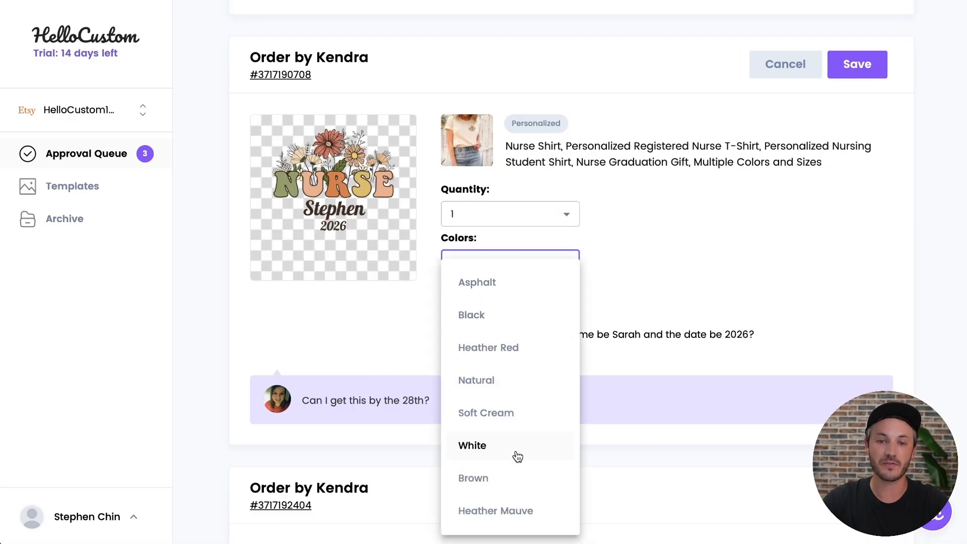
{"action": "left_click", "coordinate": [672, 278]}
{"action": "left_click", "coordinate": [490, 313]}
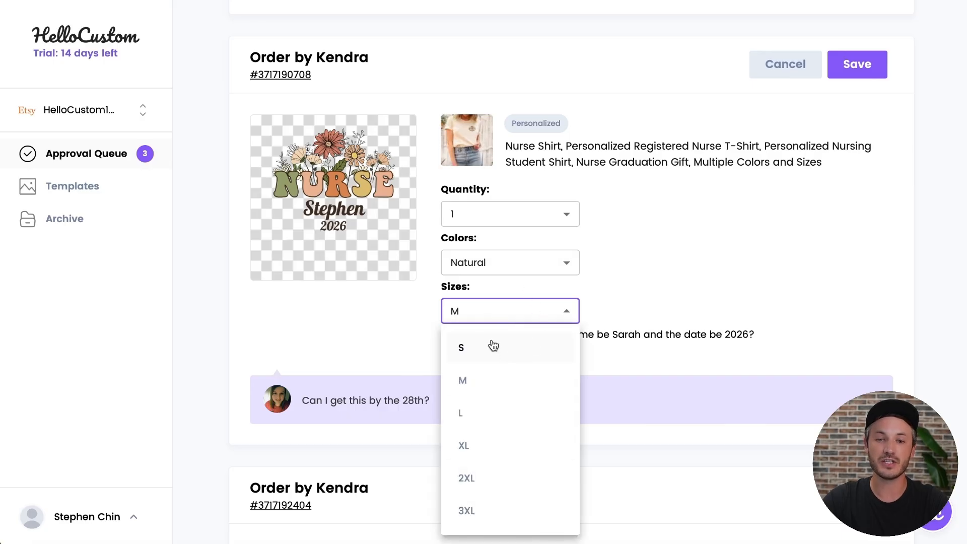
{"action": "left_click", "coordinate": [476, 352]}
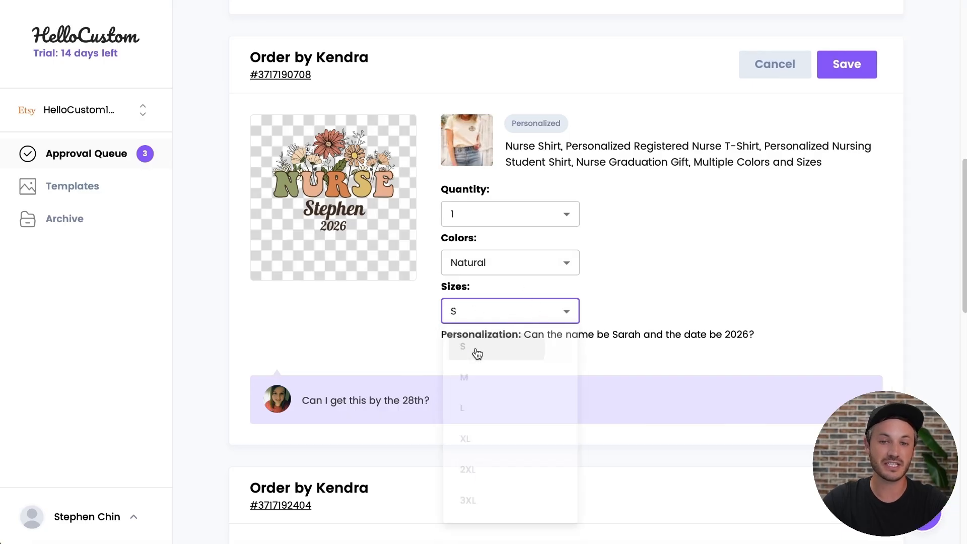
{"action": "left_click", "coordinate": [483, 272]}
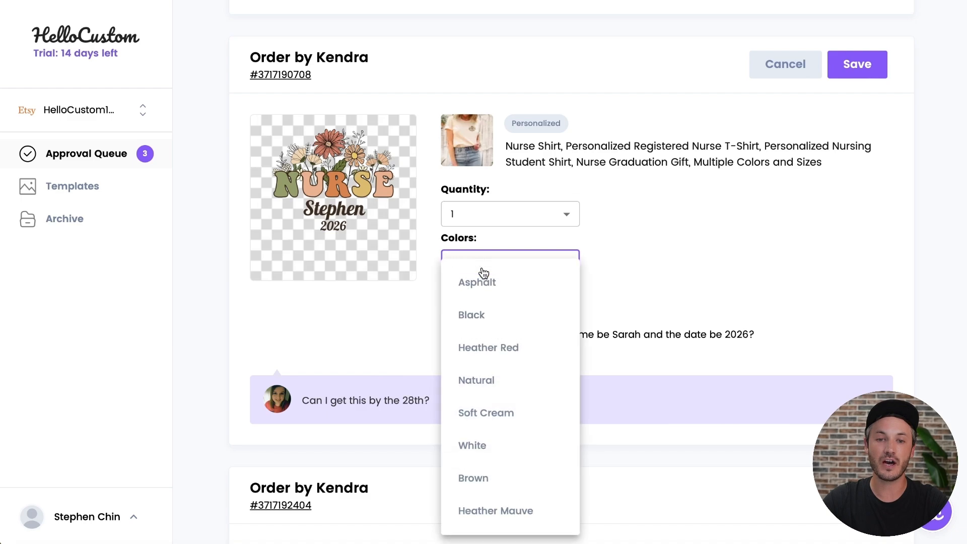
{"action": "left_click", "coordinate": [491, 448]}
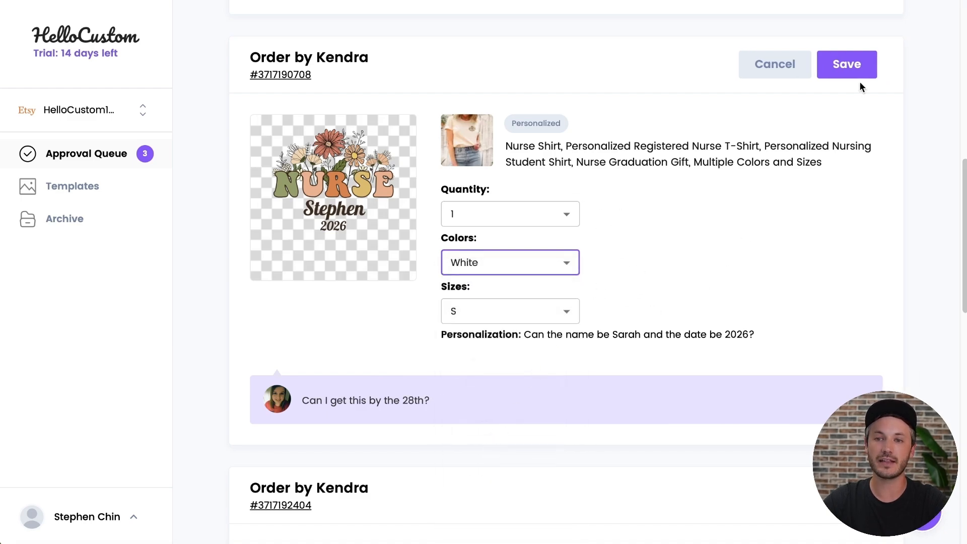
{"action": "left_click", "coordinate": [859, 65]}
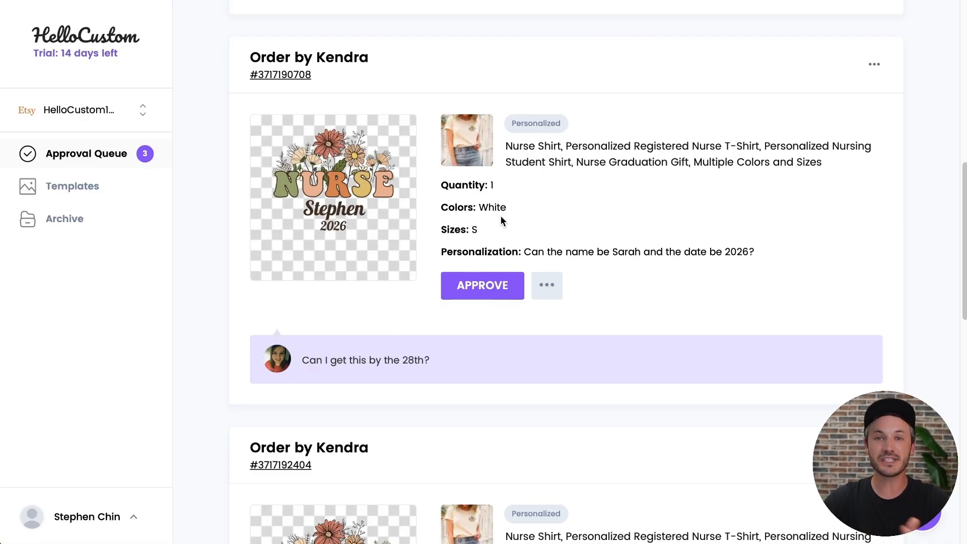
{"action": "left_click", "coordinate": [487, 287]}
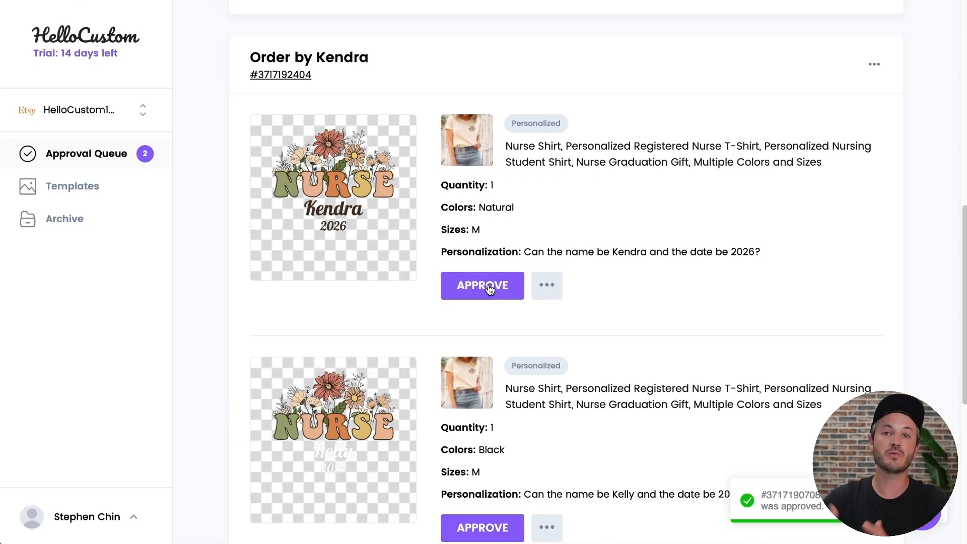
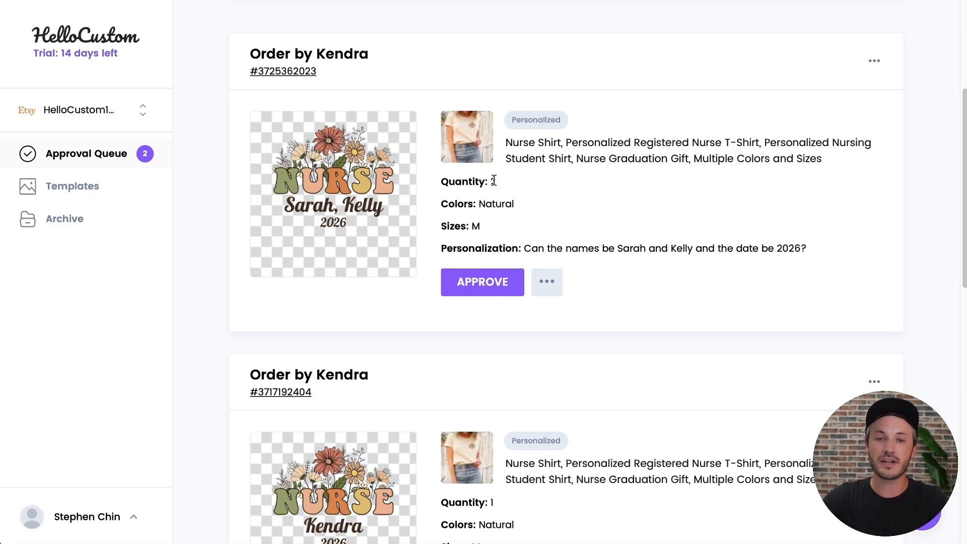
Split the nurse shirt order with quantity 2 into two separate items
{"action": "left_click", "coordinate": [509, 184]}
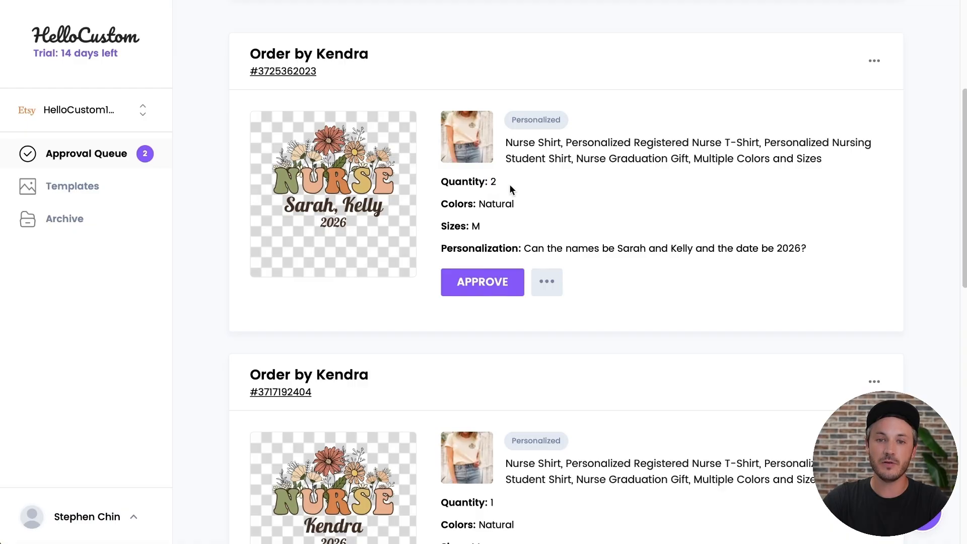
{"action": "left_click", "coordinate": [550, 283]}
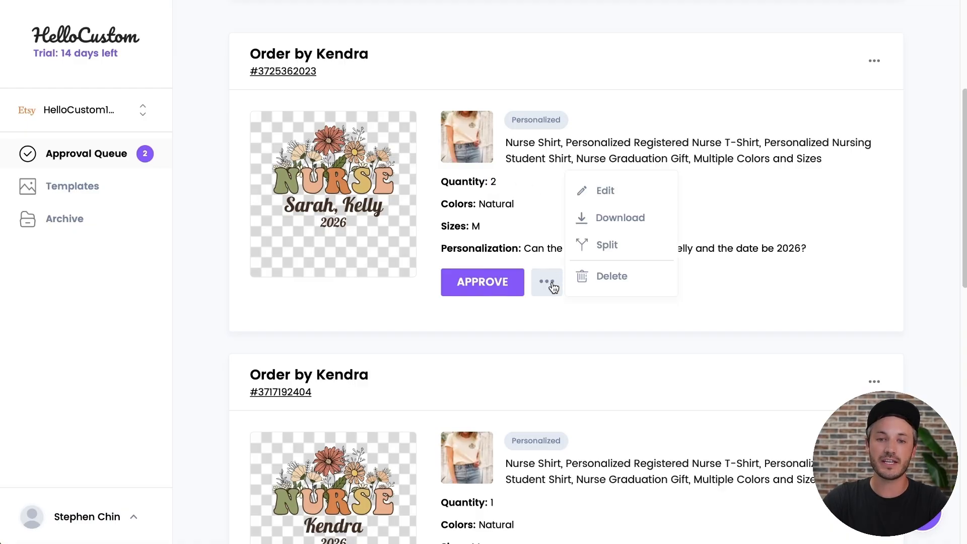
{"action": "left_click", "coordinate": [614, 250]}
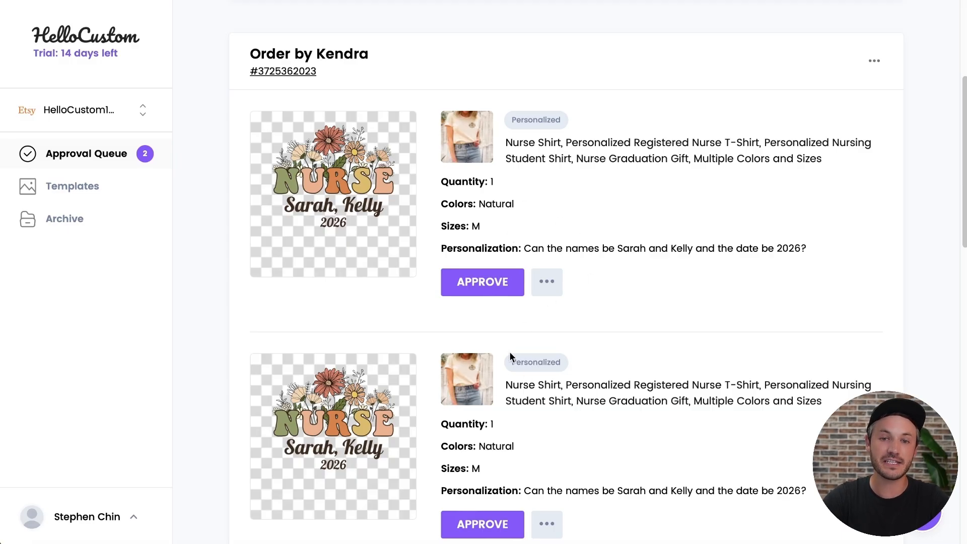
Edit the first split item's graphic so the name text keeps only the first of the two names, and save it
{"action": "left_click", "coordinate": [554, 288]}
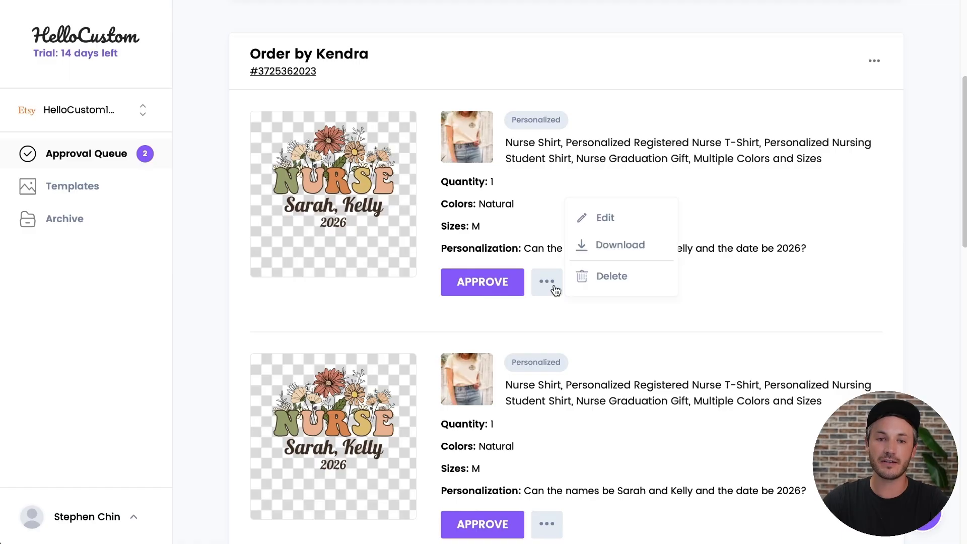
{"action": "left_click", "coordinate": [596, 218]}
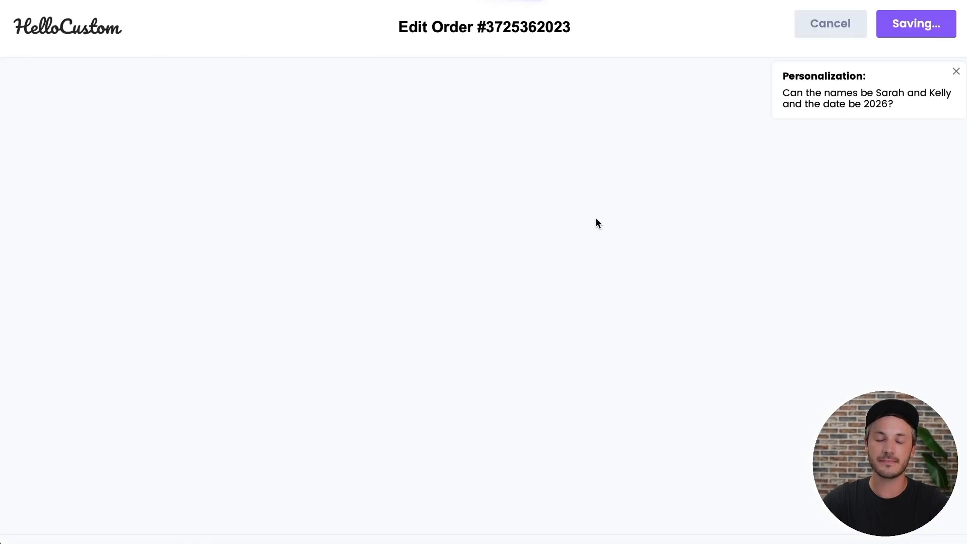
{"action": "left_click", "coordinate": [650, 327]}
{"action": "double_click", "coordinate": [649, 327]}
{"action": "left_click_drag", "start_coordinate": [589, 333], "coordinate": [697, 328]}
{"action": "key", "text": "BackSpace"}
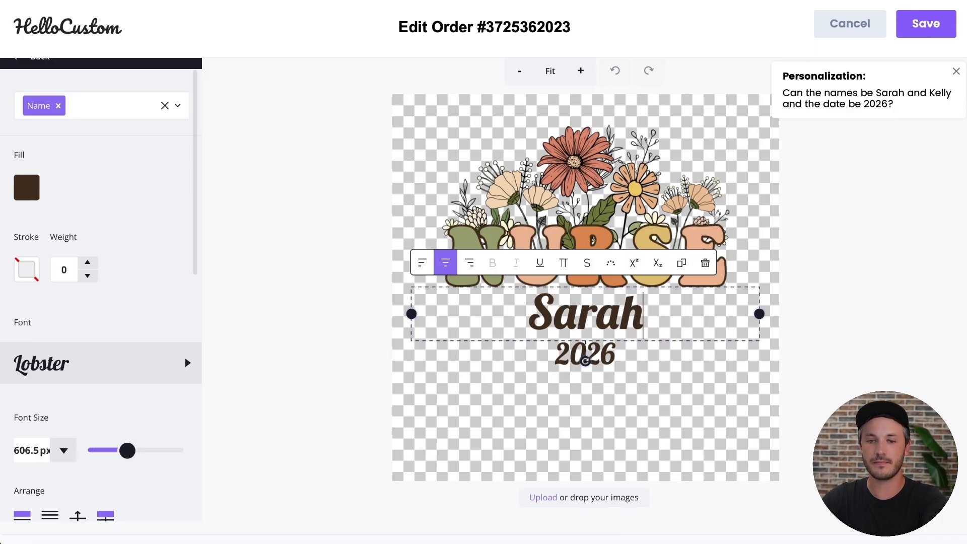
{"action": "left_click", "coordinate": [886, 157]}
{"action": "left_click", "coordinate": [916, 30]}
Edit the second split item's graphic so the name text keeps only the second of the two names, and save it
{"action": "scroll", "coordinate": [876, 166], "scroll_direction": "down", "scroll_amount": 5}
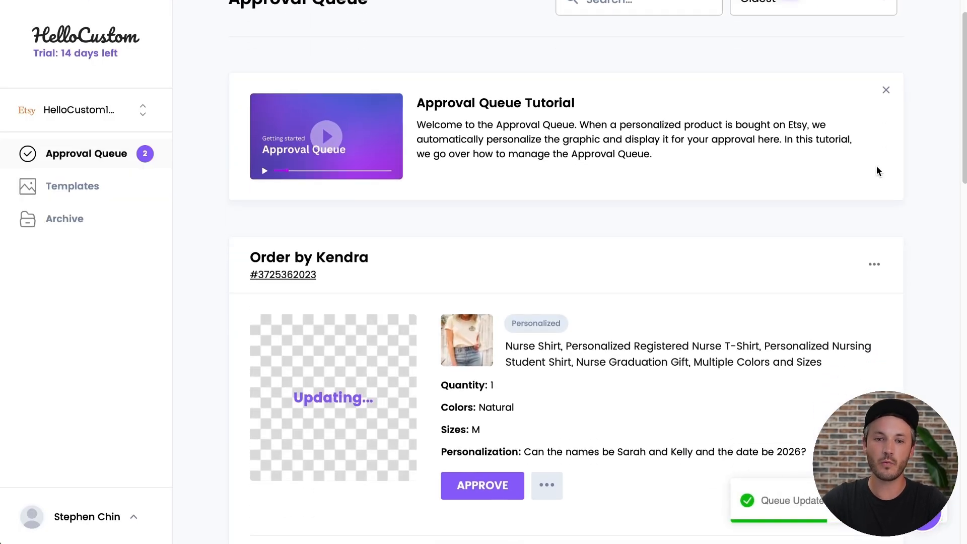
{"action": "scroll", "coordinate": [873, 182], "scroll_direction": "down", "scroll_amount": 3}
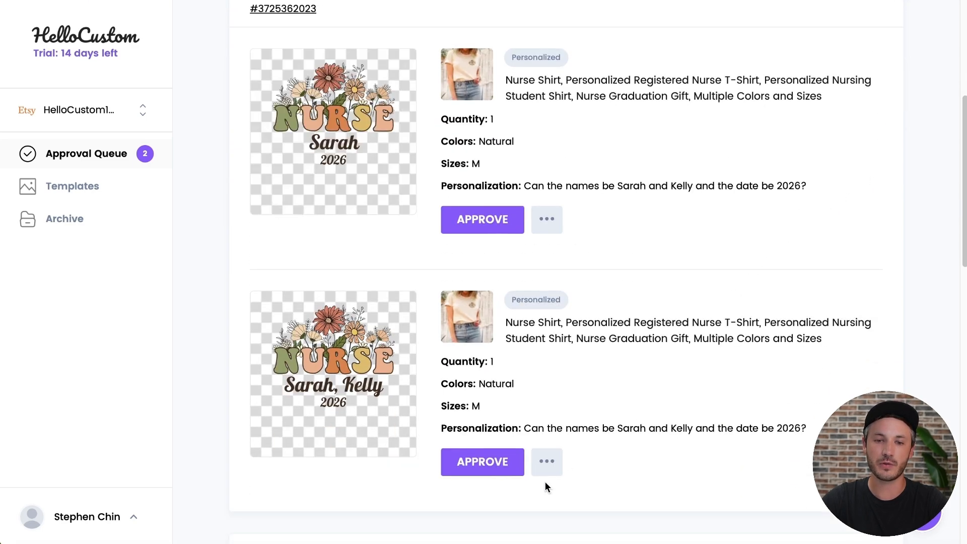
{"action": "left_click", "coordinate": [548, 462]}
{"action": "left_click", "coordinate": [594, 399]}
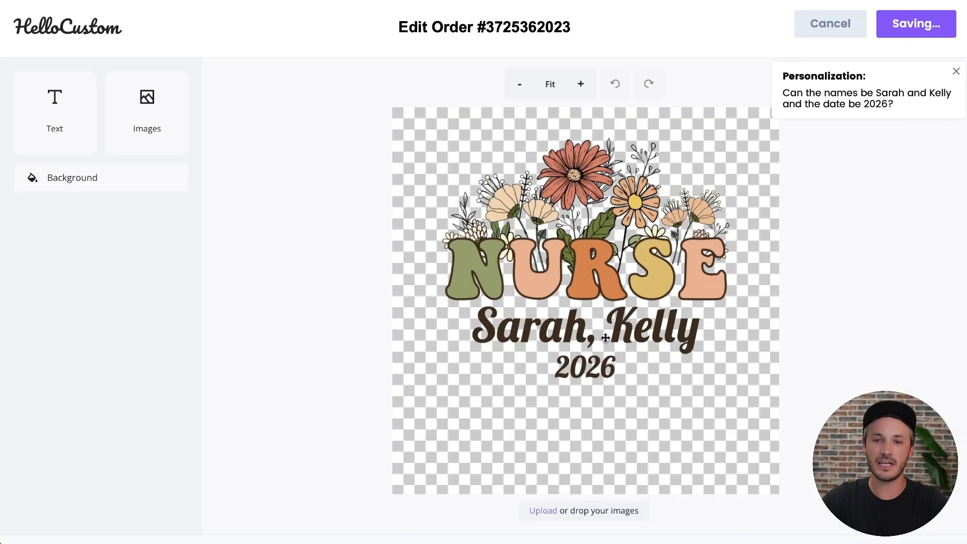
{"action": "left_click", "coordinate": [609, 334]}
{"action": "left_click", "coordinate": [609, 334]}
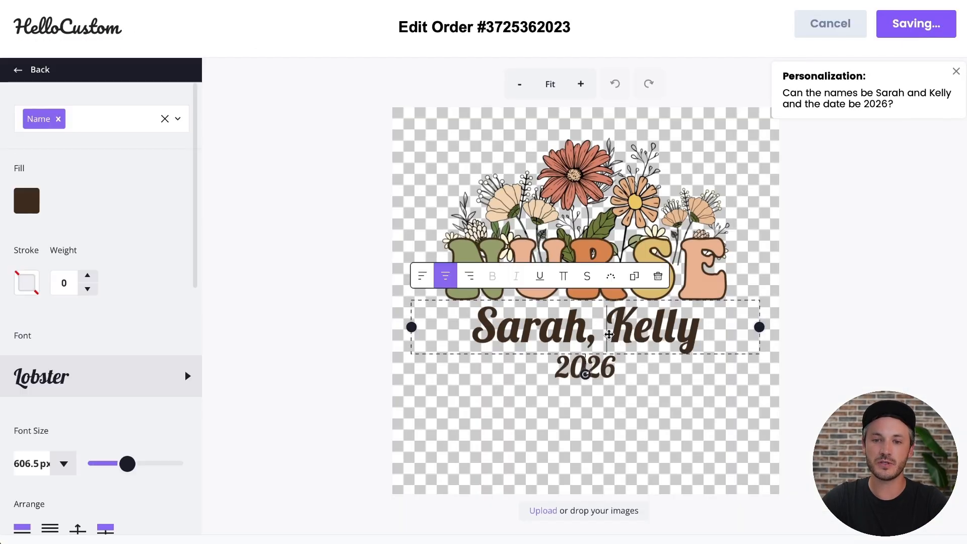
{"action": "key", "text": "BackSpace"}
{"action": "key", "text": "BackSpace"}
{"action": "key", "text": "BackSpace"}
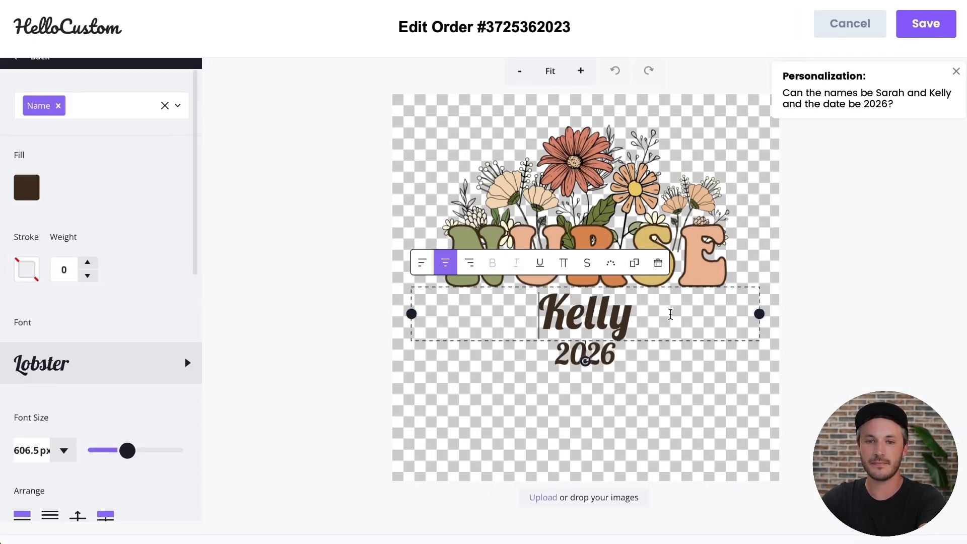
{"action": "left_click", "coordinate": [838, 328]}
{"action": "left_click", "coordinate": [922, 24]}
Check both updated split graphics, approve the whole order at once and review the items in the remaining order
{"action": "scroll", "coordinate": [222, 448], "scroll_direction": "down", "scroll_amount": 5}
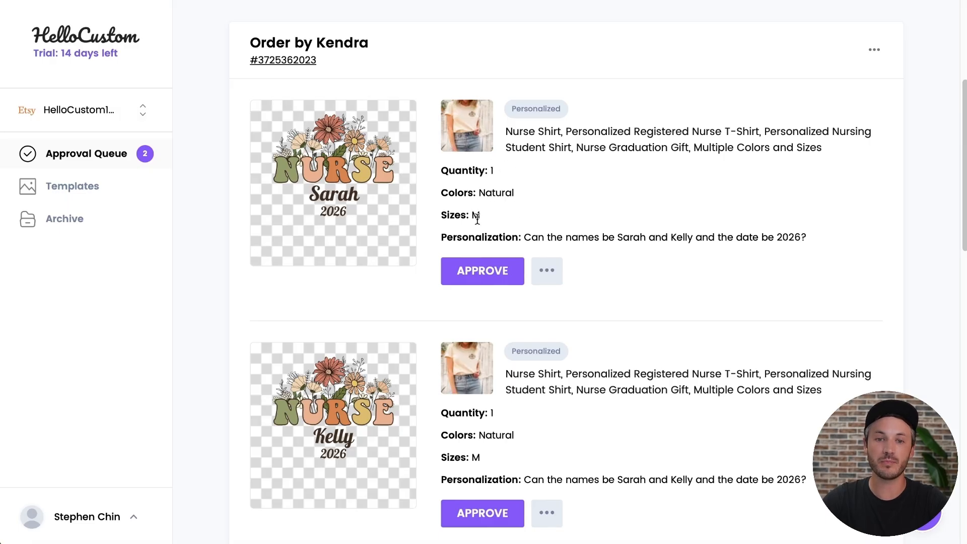
{"action": "scroll", "coordinate": [557, 201], "scroll_direction": "down", "scroll_amount": 1}
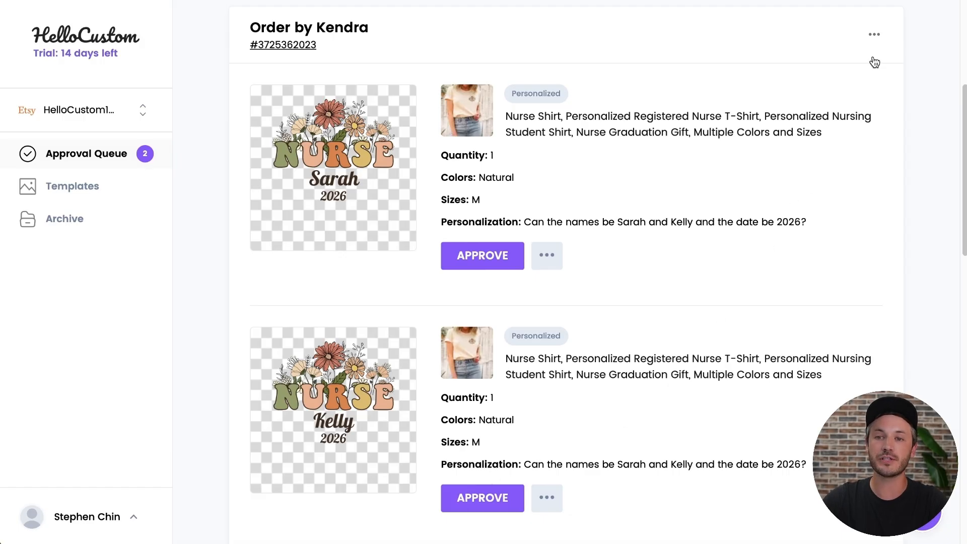
{"action": "left_click", "coordinate": [873, 35]}
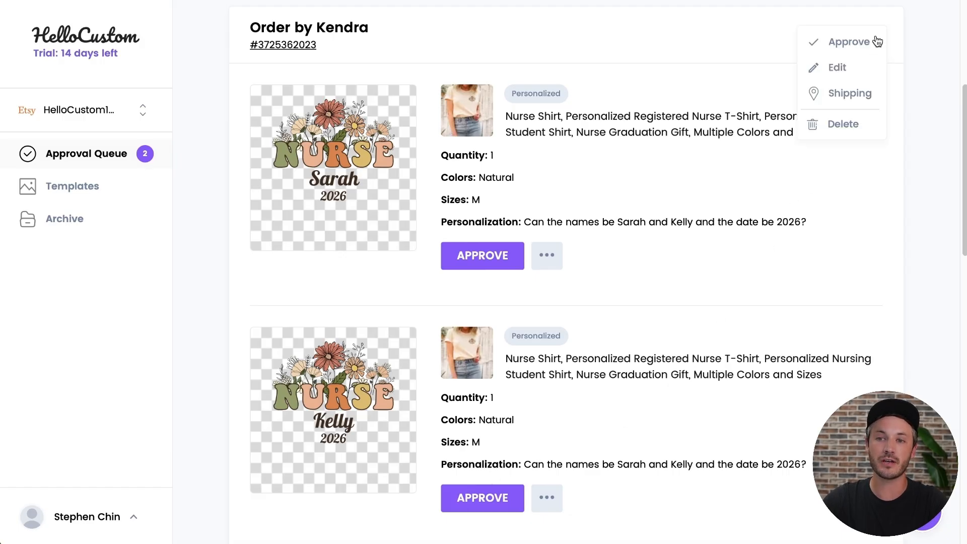
{"action": "left_click", "coordinate": [851, 44]}
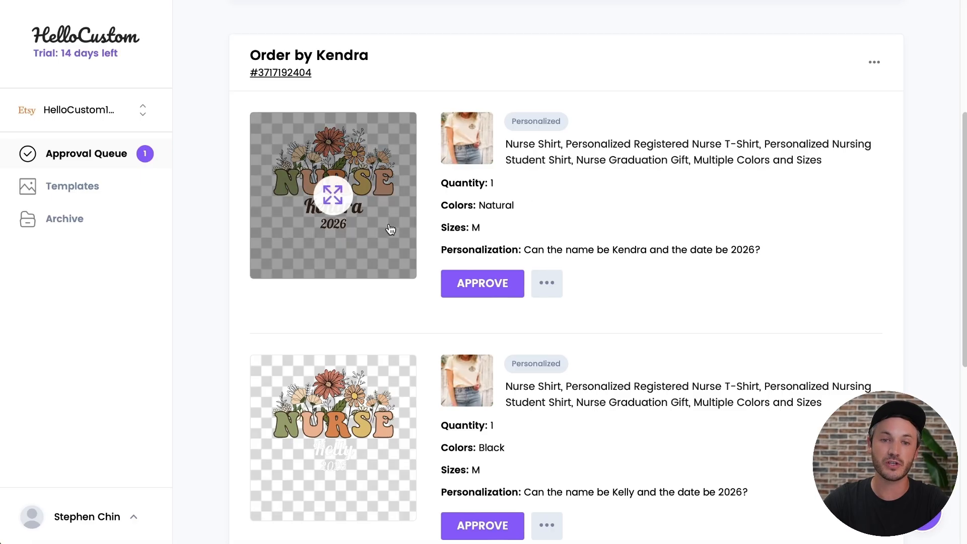
{"action": "scroll", "coordinate": [546, 203], "scroll_direction": "down", "scroll_amount": 1}
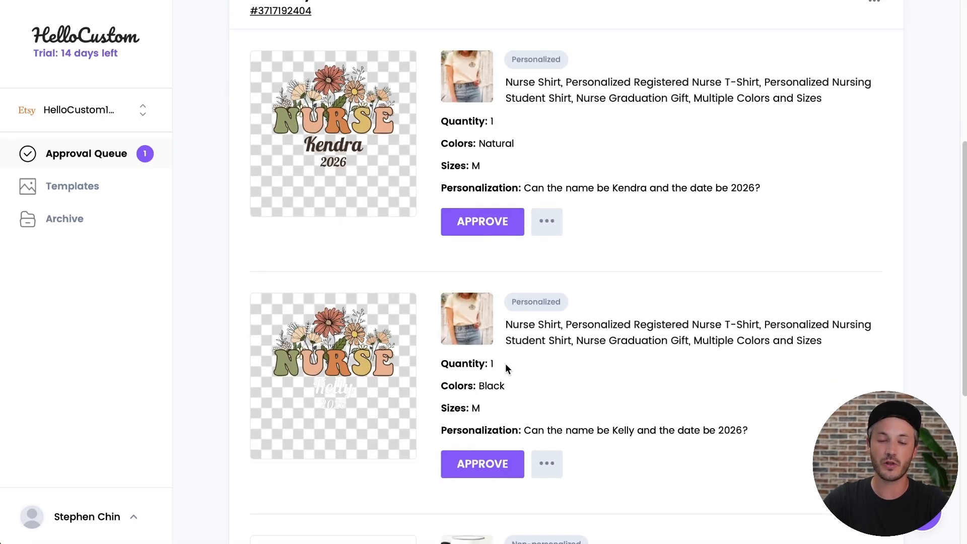
{"action": "scroll", "coordinate": [589, 307], "scroll_direction": "down", "scroll_amount": 3}
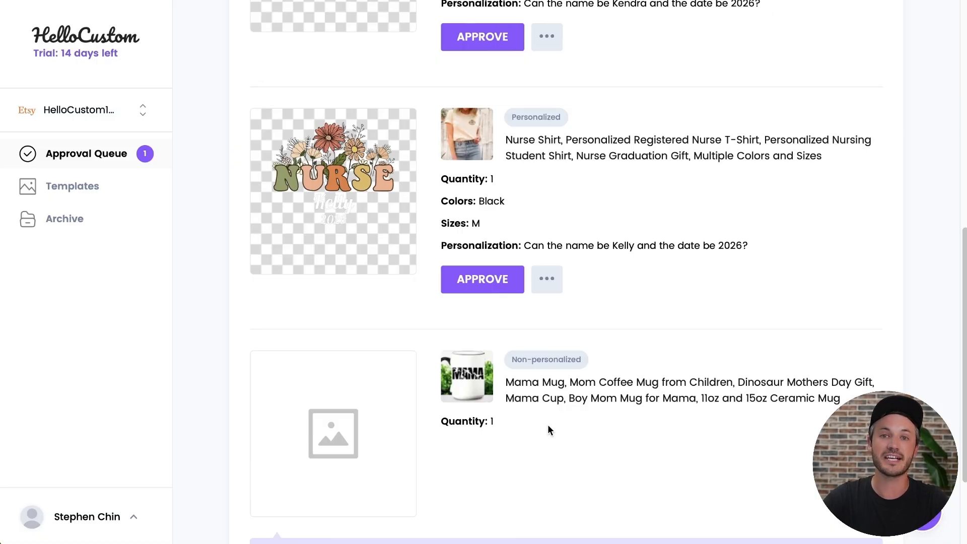
Review the remaining order's items and check the enlarged graphic of the Natural nurse shirt
{"action": "scroll", "coordinate": [549, 425], "scroll_direction": "down", "scroll_amount": 1}
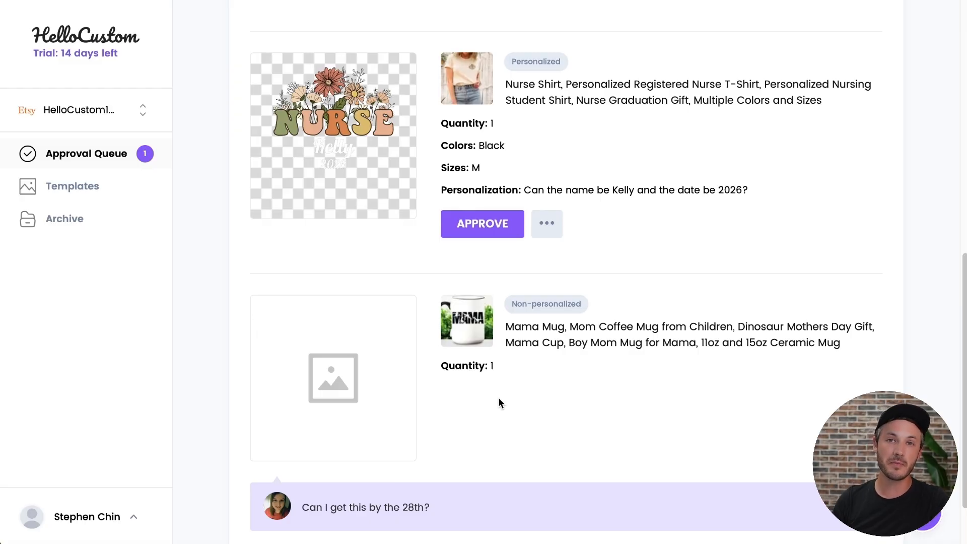
{"action": "scroll", "coordinate": [627, 410], "scroll_direction": "up", "scroll_amount": 5}
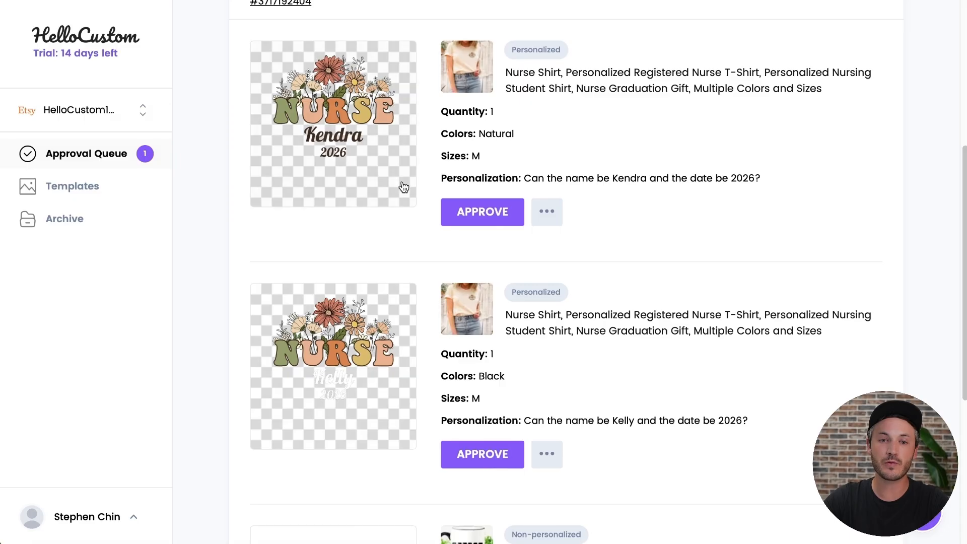
{"action": "left_click", "coordinate": [387, 180]}
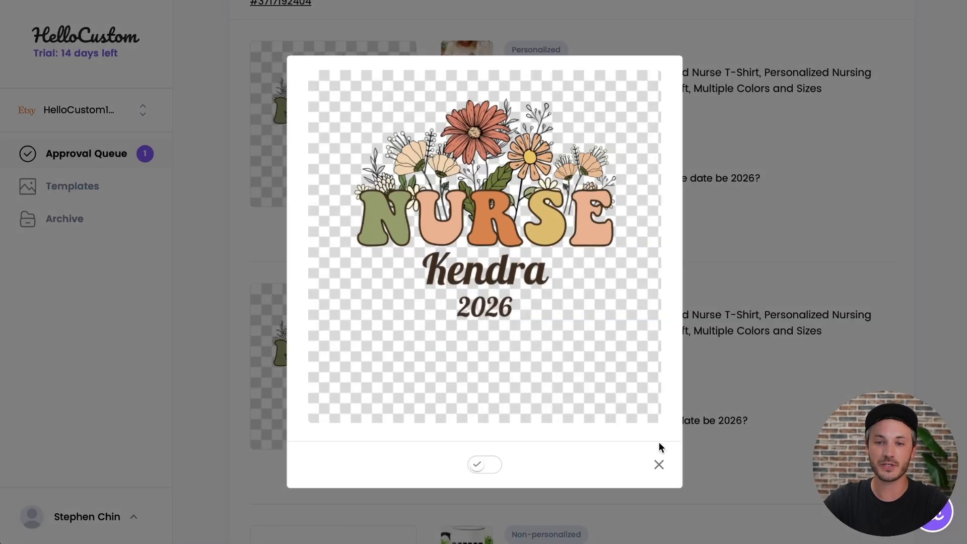
{"action": "left_click", "coordinate": [658, 464]}
{"action": "scroll", "coordinate": [702, 266], "scroll_direction": "down", "scroll_amount": 3}
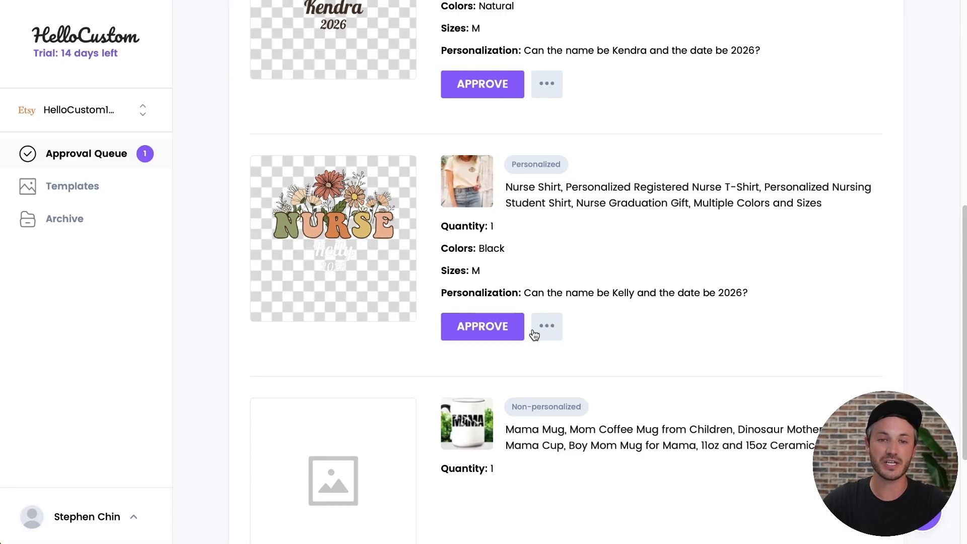
Preview the Black nurse shirt's graphic on a dark background and approve both personalized nurse shirts individually
{"action": "left_click", "coordinate": [397, 287]}
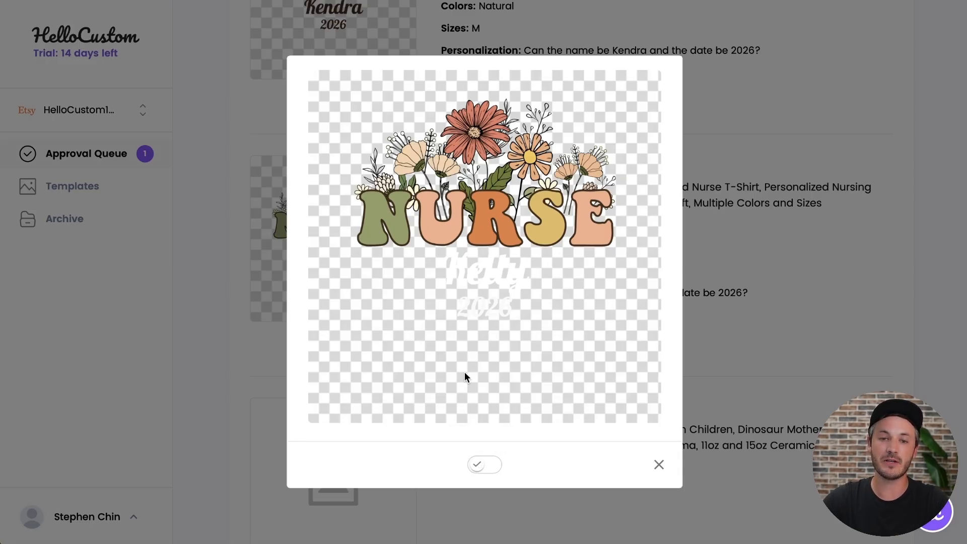
{"action": "left_click", "coordinate": [482, 468]}
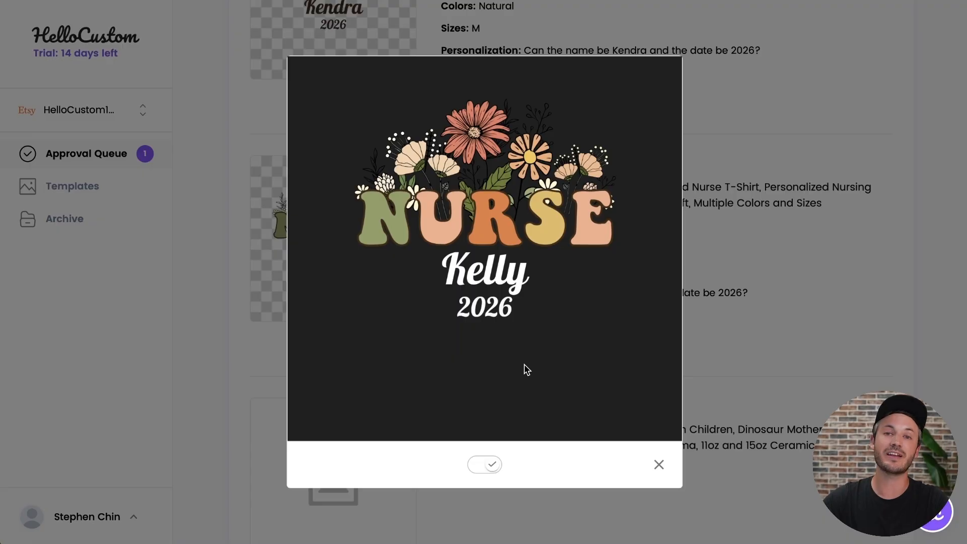
{"action": "left_click", "coordinate": [655, 463]}
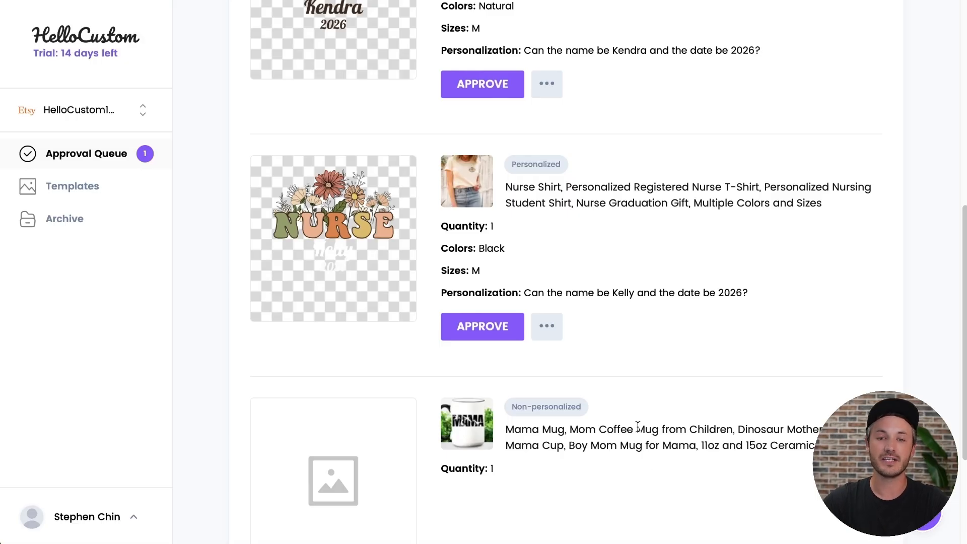
{"action": "left_click", "coordinate": [501, 86]}
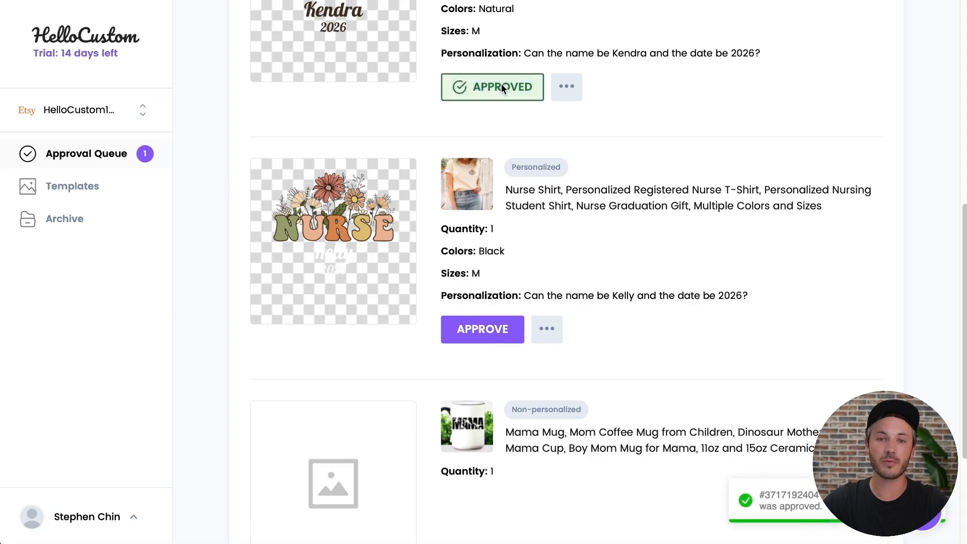
{"action": "left_click", "coordinate": [472, 337]}
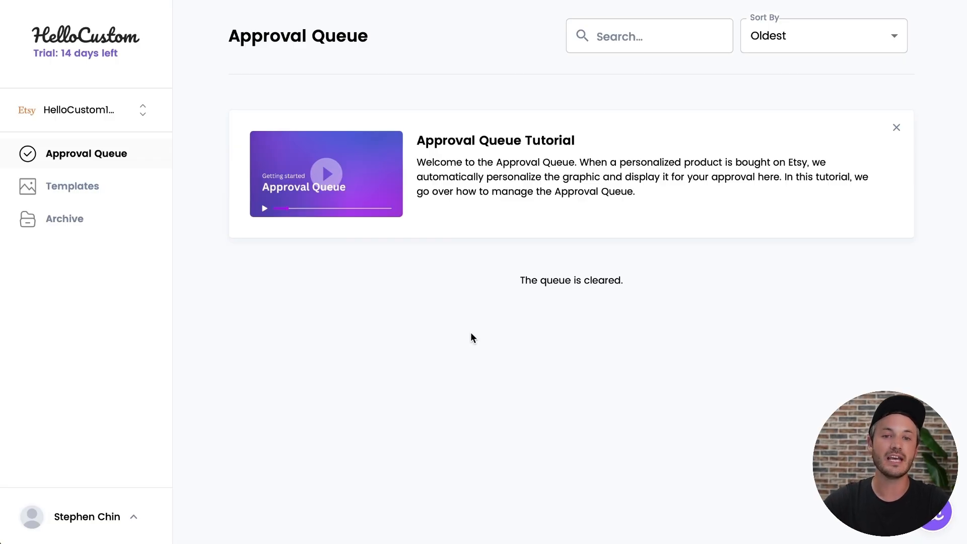
Review the archived graphics with their order details, statuses and actions, and return to the approval queue
{"action": "left_click", "coordinate": [82, 225]}
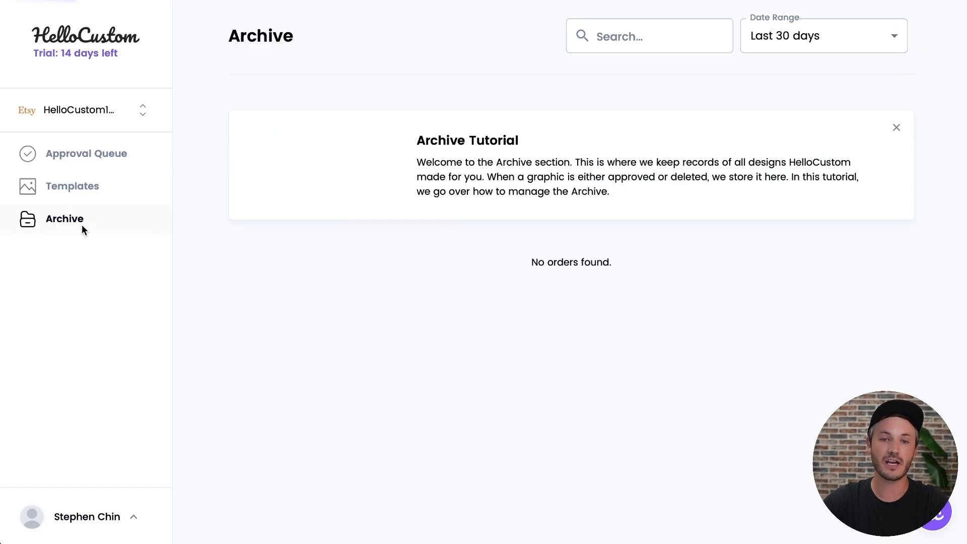
{"action": "scroll", "coordinate": [209, 165], "scroll_direction": "down", "scroll_amount": 1}
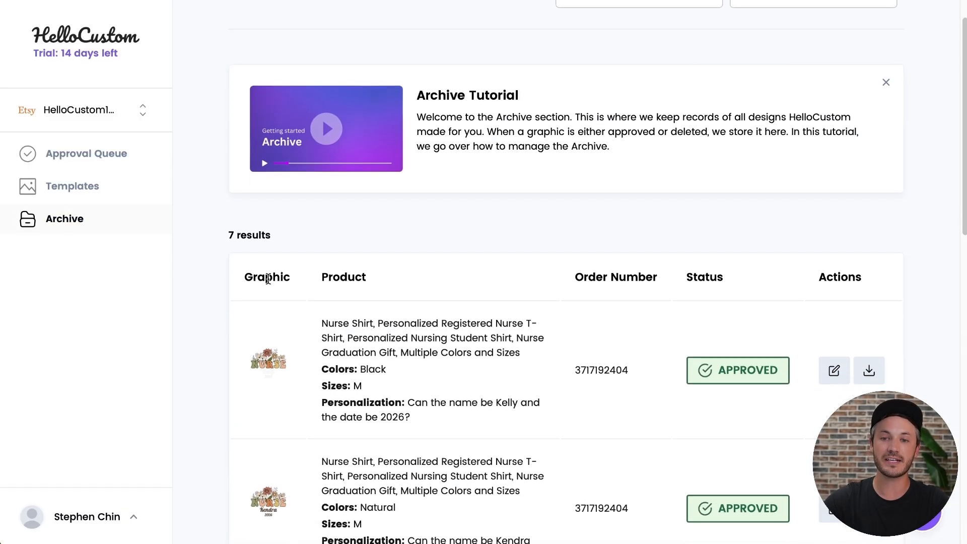
{"action": "scroll", "coordinate": [801, 336], "scroll_direction": "down", "scroll_amount": 2}
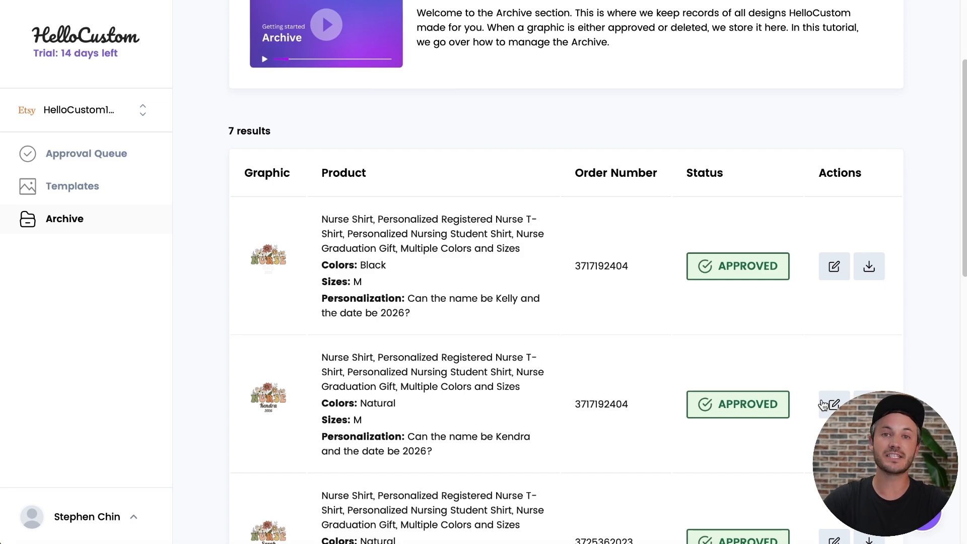
{"action": "scroll", "coordinate": [521, 295], "scroll_direction": "up", "scroll_amount": 3}
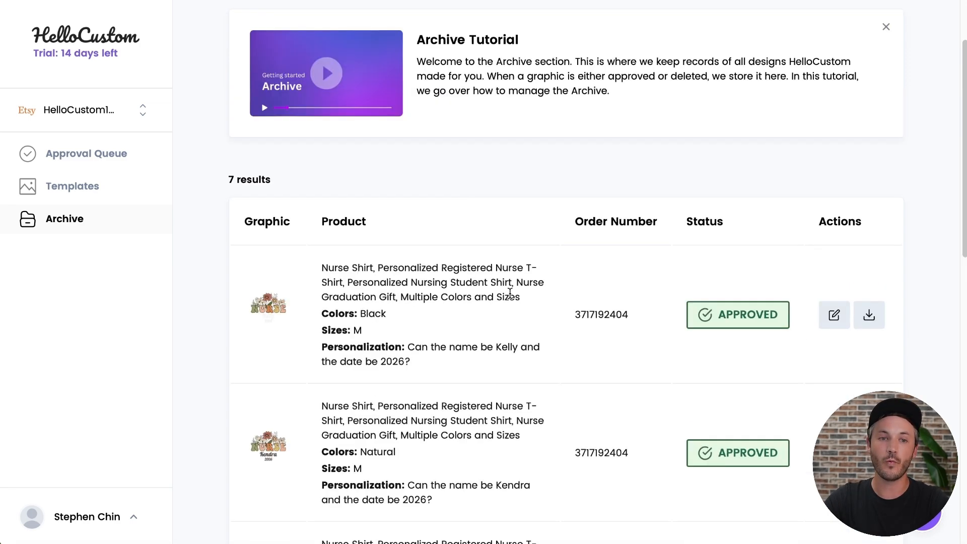
{"action": "left_click", "coordinate": [164, 170]}
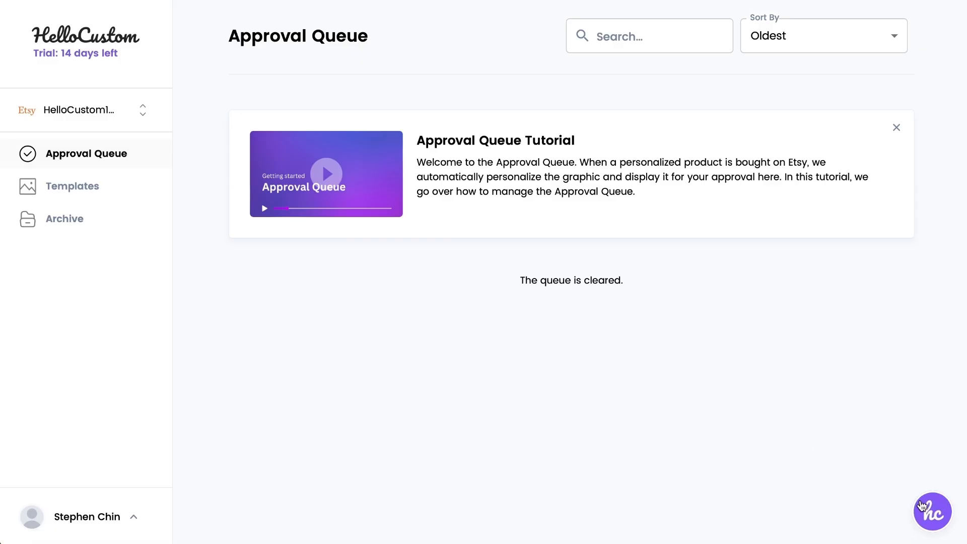
Open the HelloCustom support chat and browse its most frequently read help articles
{"action": "left_click", "coordinate": [927, 509]}
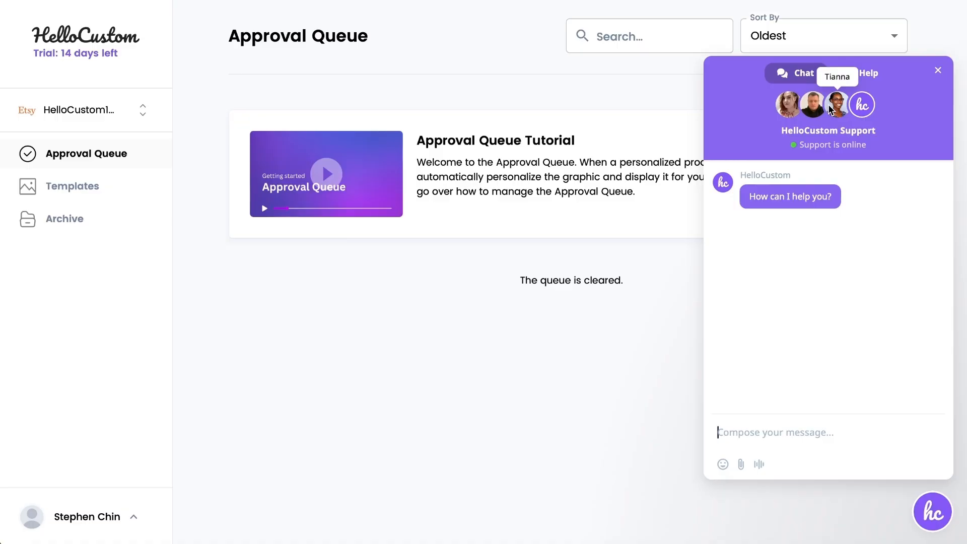
{"action": "left_click", "coordinate": [867, 81]}
{"action": "scroll", "coordinate": [837, 213], "scroll_direction": "down", "scroll_amount": 5}
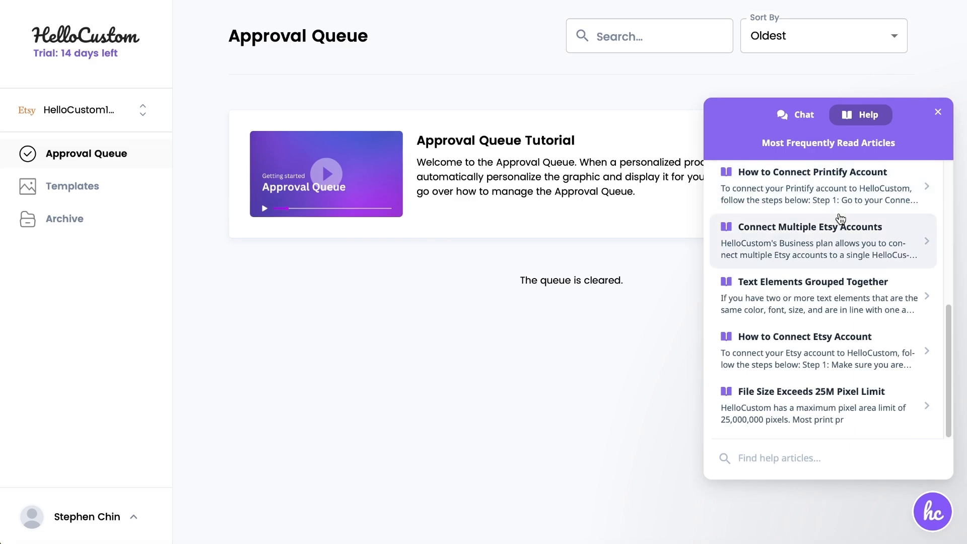